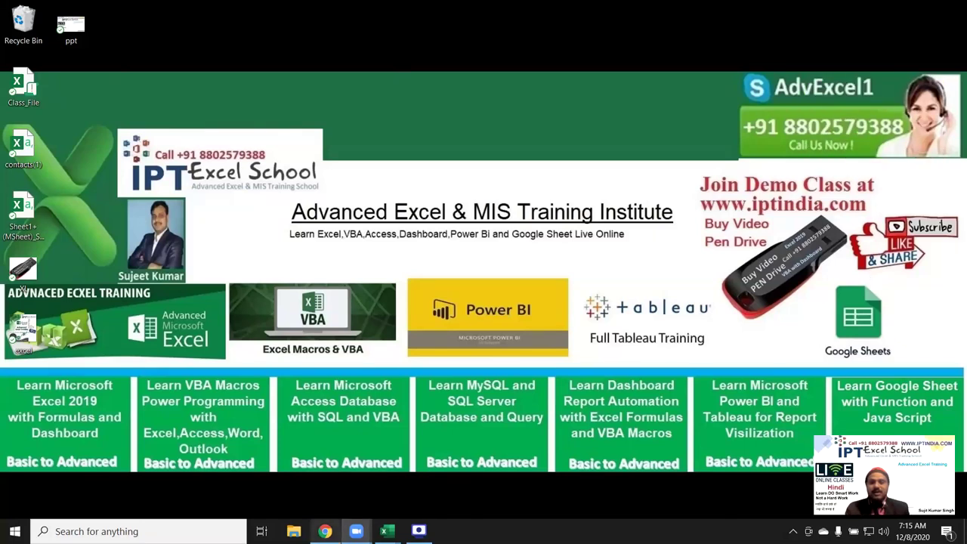
Step: Bring Chrome forward and load google.com in a new tab
left_click(325, 531)
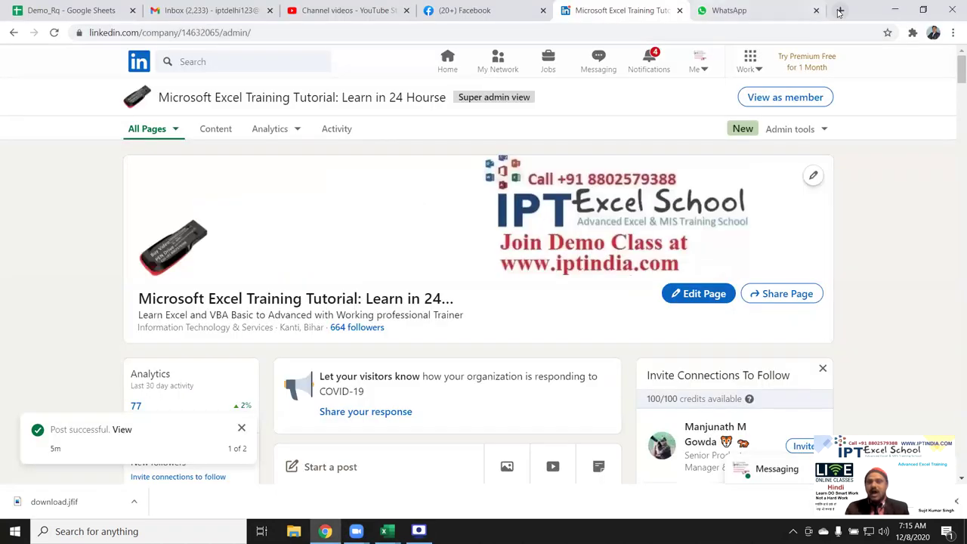
left_click(838, 11)
type("goo")
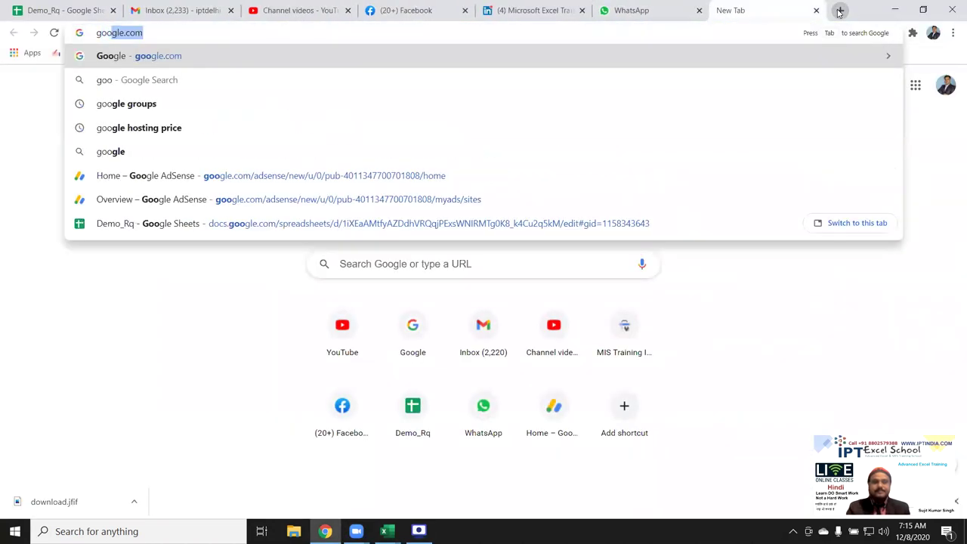
key("Return")
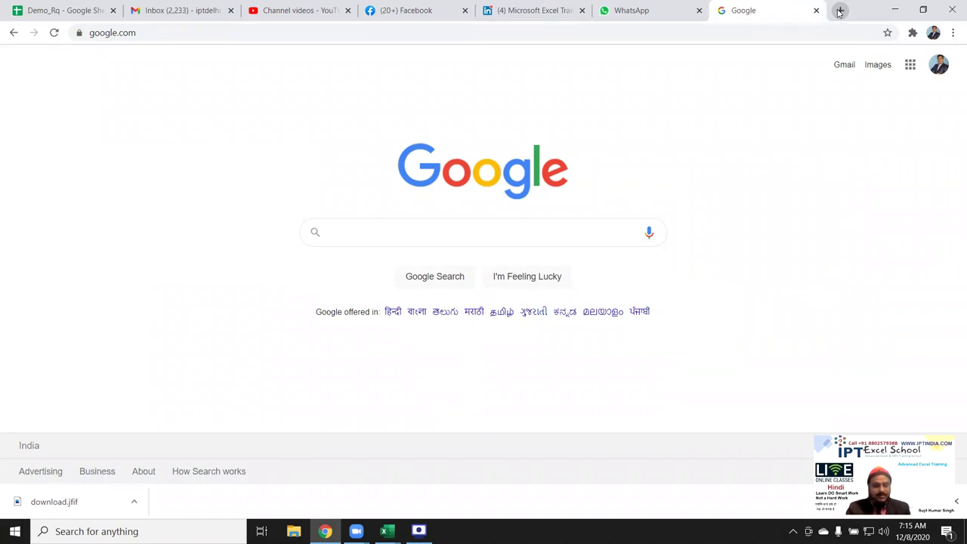
Step: Search Google for 'dashboard' and browse the Images results
type("d")
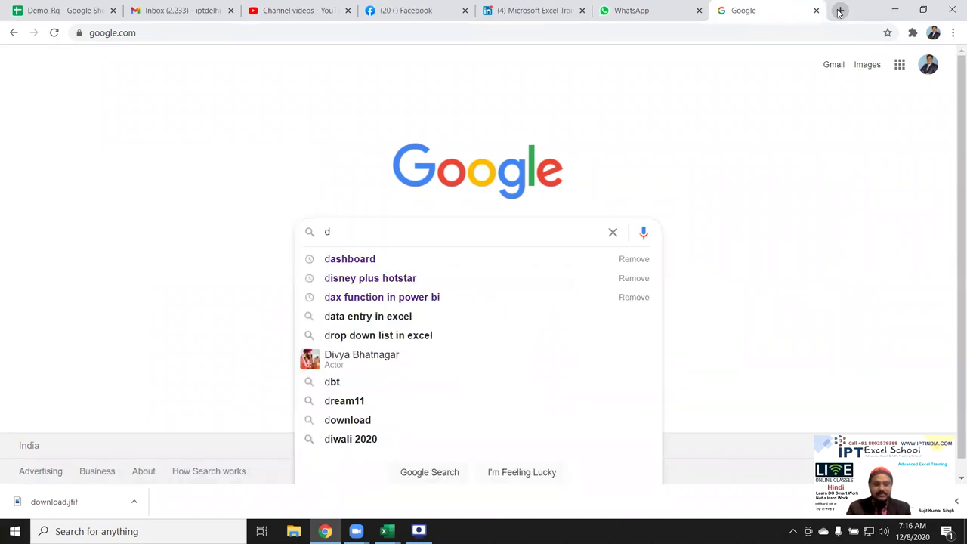
key("Down")
key("Return")
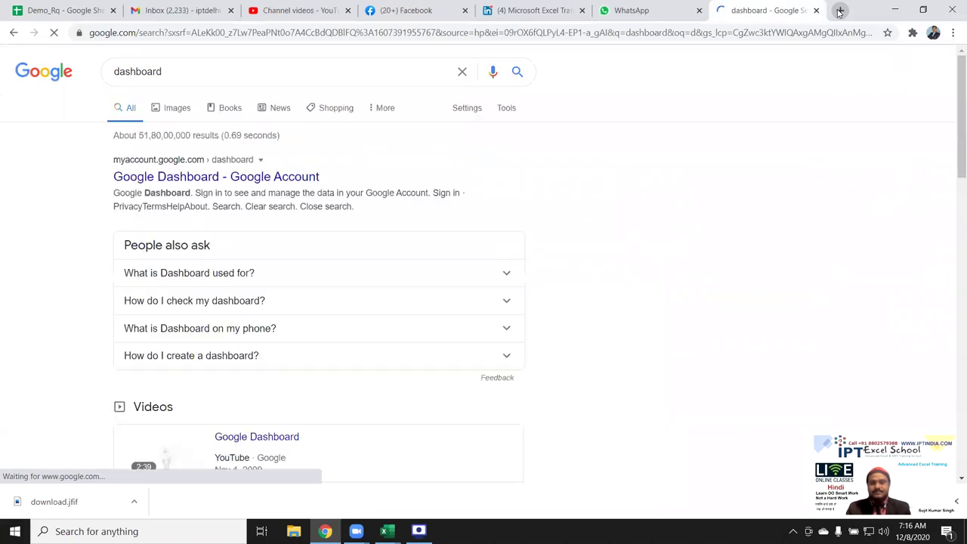
left_click(177, 112)
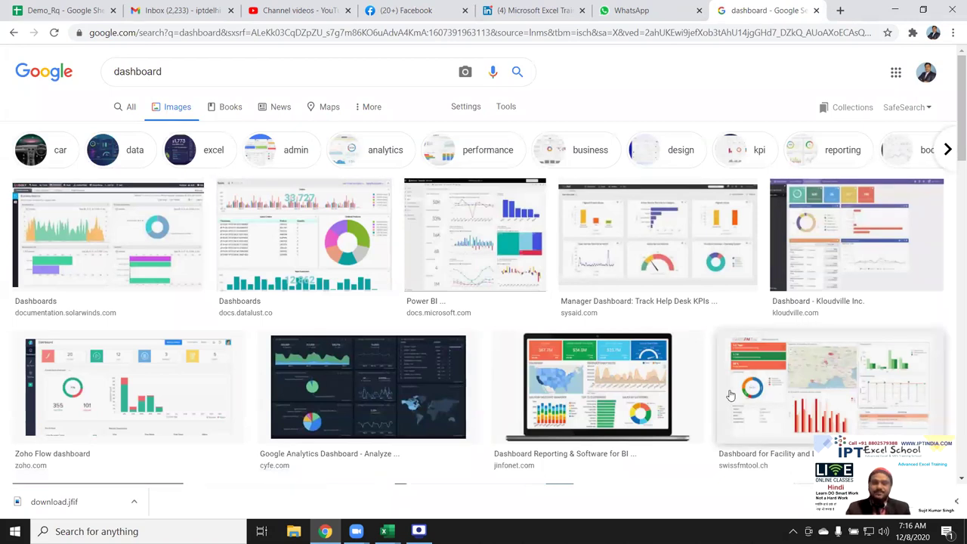
scroll(725, 399, "down", 2)
scroll(725, 399, "down", 3)
scroll(723, 398, "down", 2)
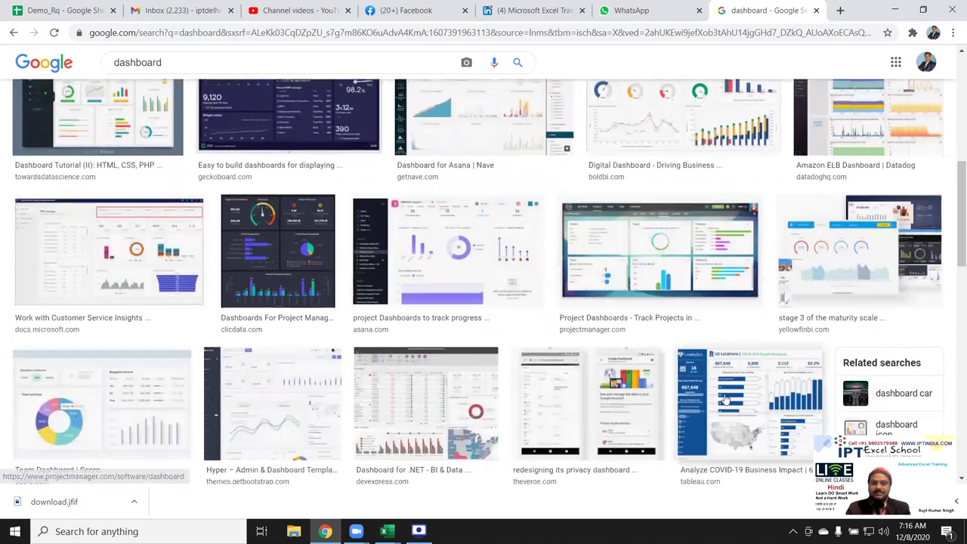
scroll(724, 398, "up", 3)
scroll(723, 396, "up", 2)
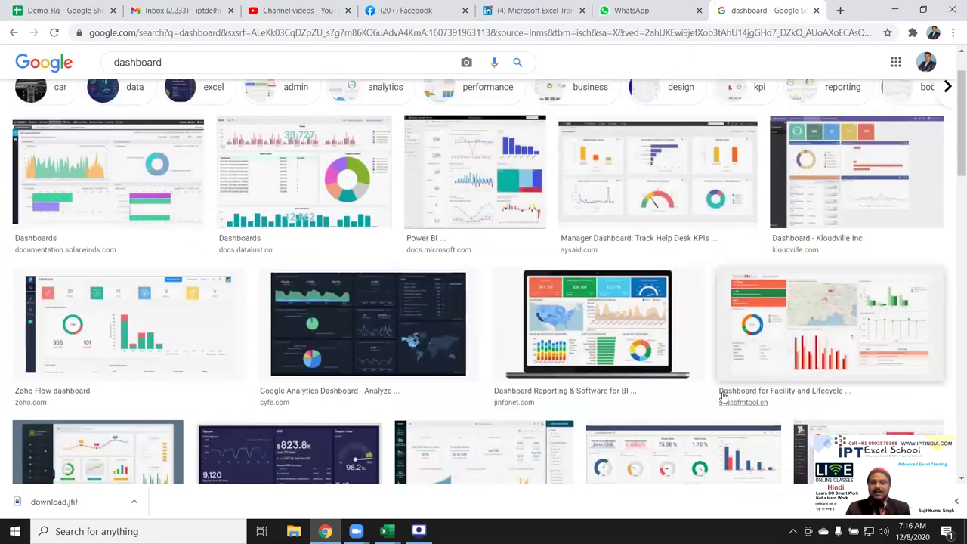
scroll(723, 394, "up", 1)
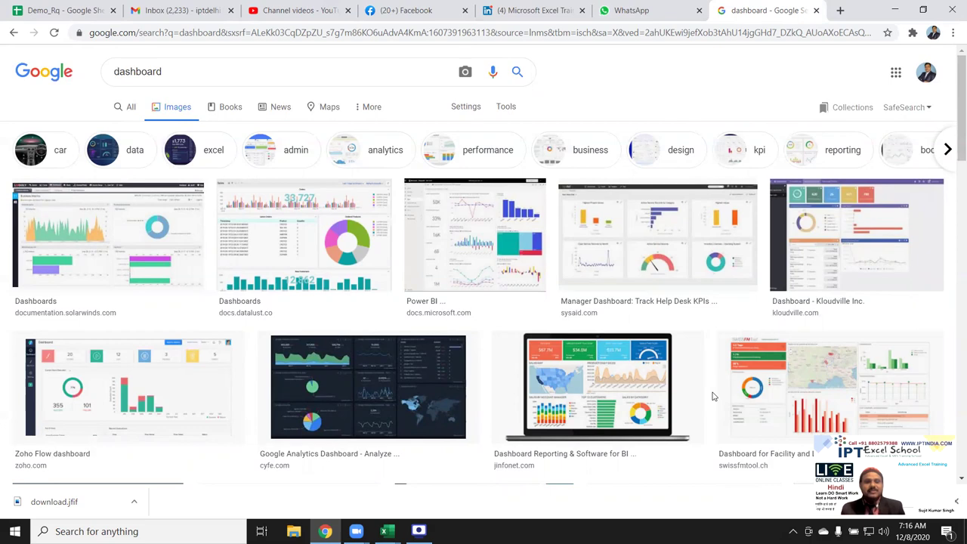
scroll(653, 414, "down", 5)
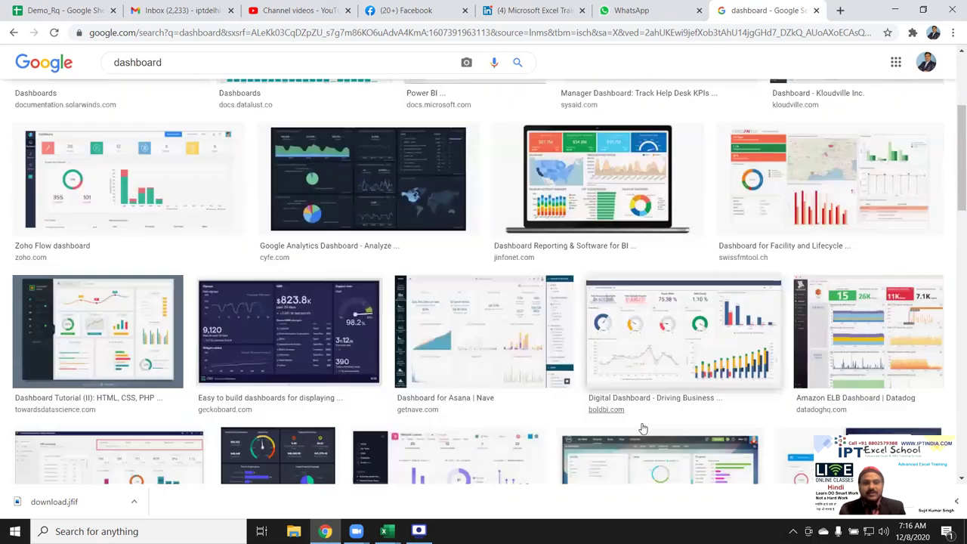
scroll(638, 431, "down", 3)
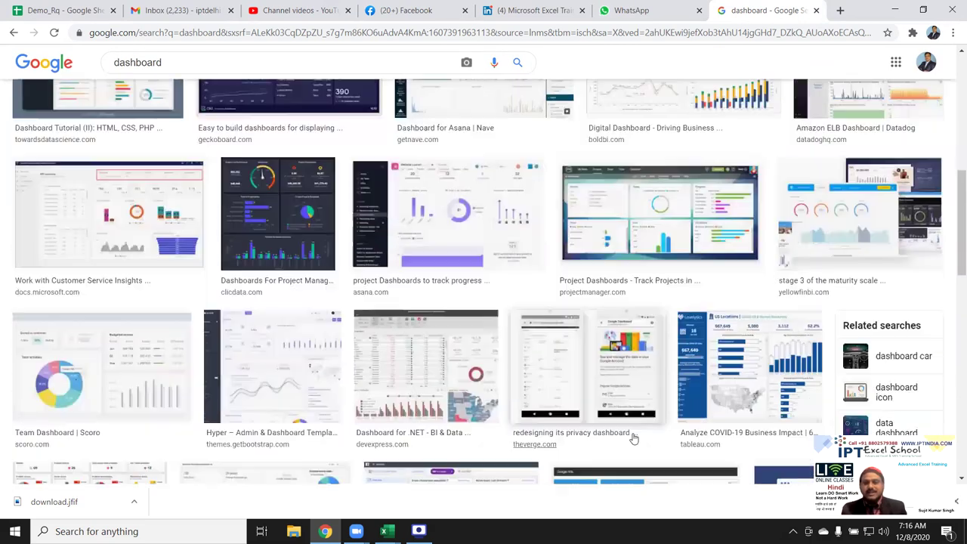
scroll(633, 435, "down", 3)
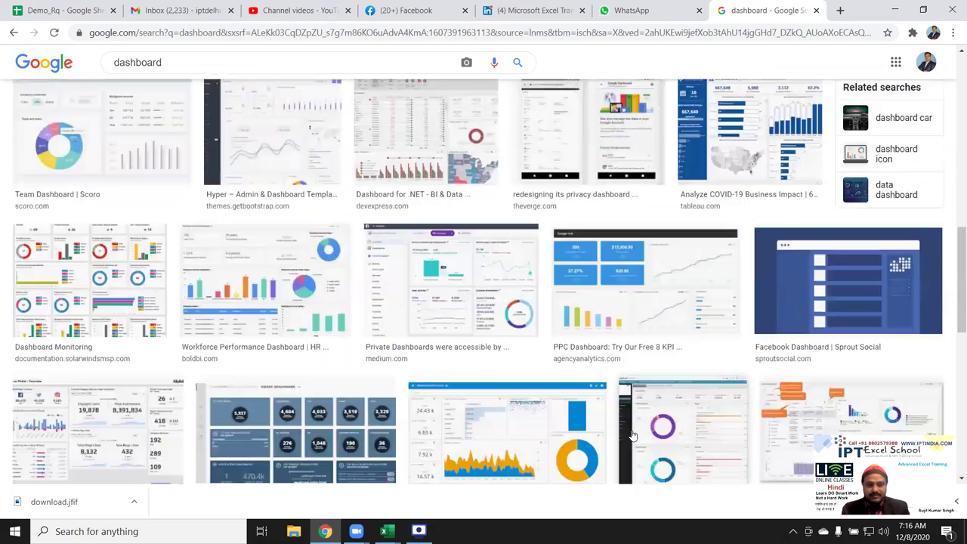
Step: Open the 'Dashboard Monitoring' image in the large preview panel
left_click(153, 268)
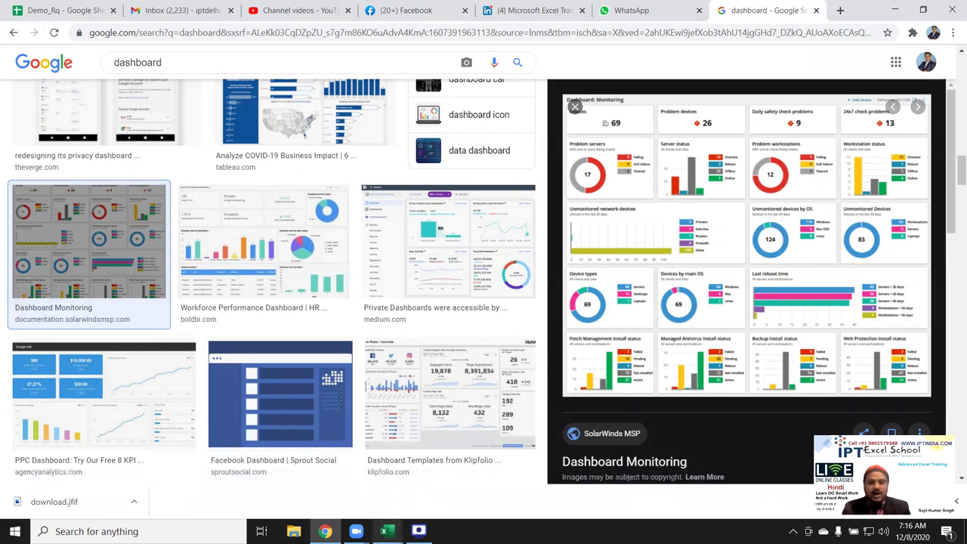
mouse_move(385, 531)
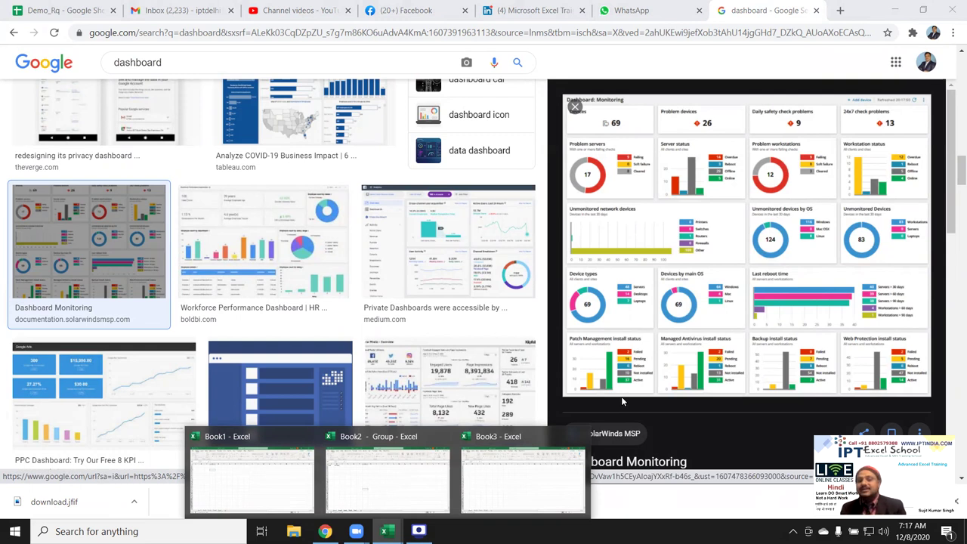
Step: Switch to the Book2 workbook and clear the stray Q1 entry from E4
left_click(408, 489)
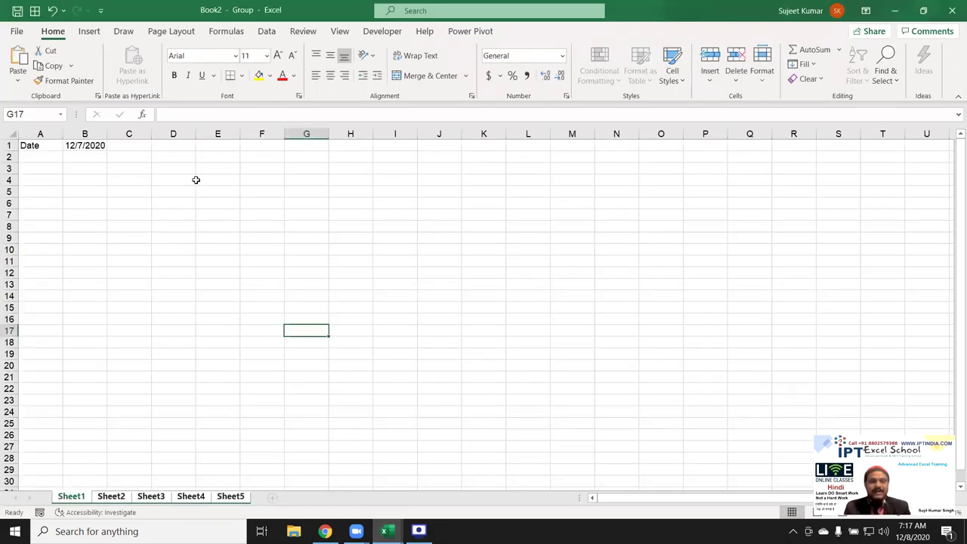
left_click(196, 181)
type("Q1")
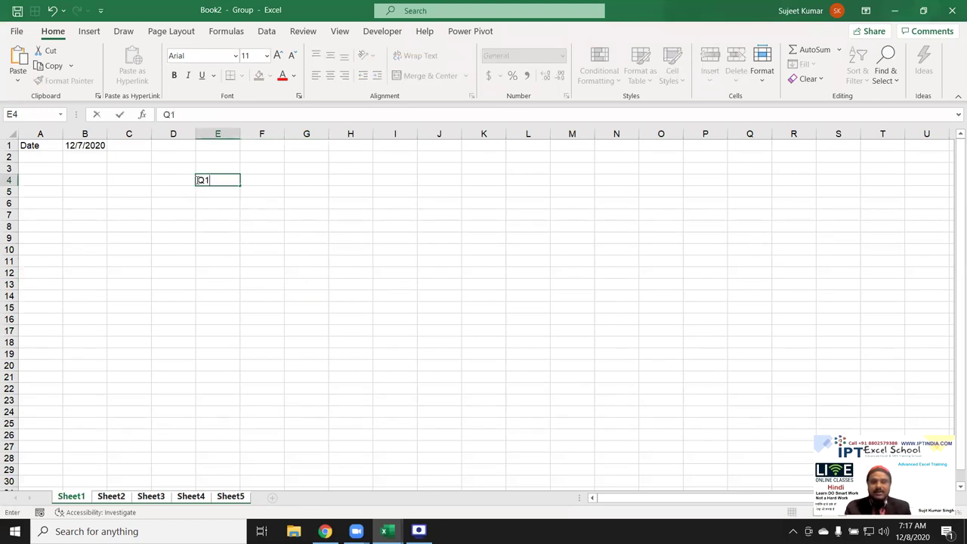
key("Tab")
left_click(195, 180)
key("Delete")
key("Up")
key("ctrl+Home")
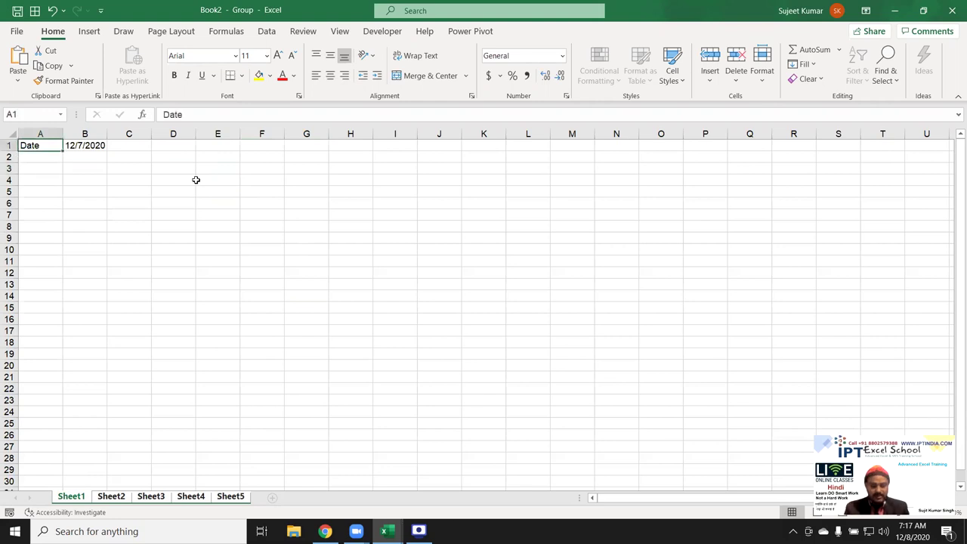
Step: Enter the row labels Month in A1 and Sales in A2
type("Month")
key("Return")
type("Sales")
key("Return")
Step: Fill the month headers JAN through AUG across B1:I1
key("Up")
key("Up")
key("Right")
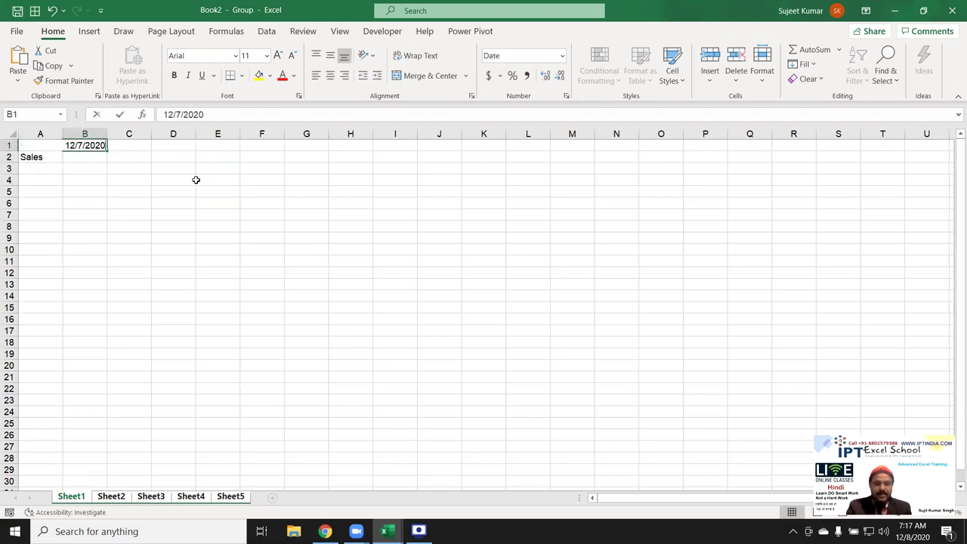
type("JAN")
left_click(177, 193)
left_click(101, 148)
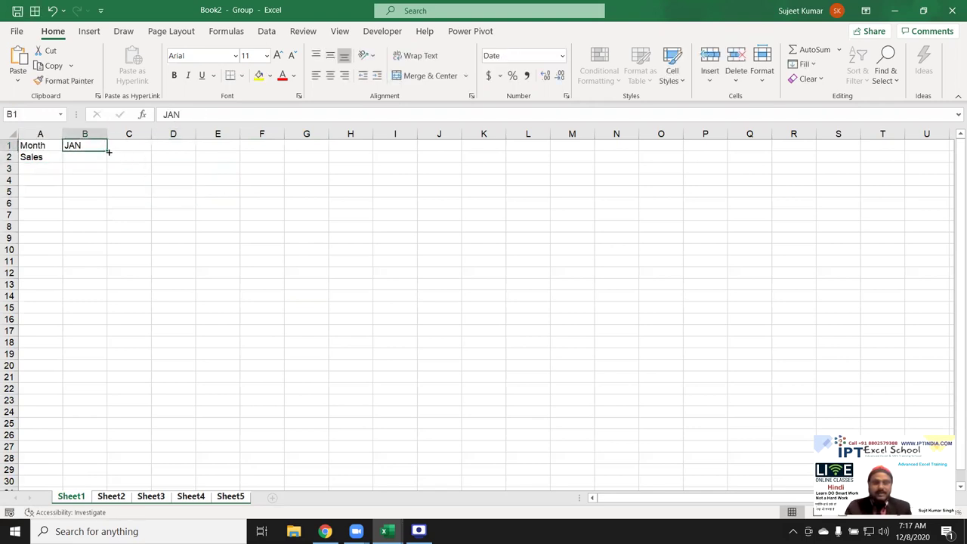
left_click_drag(108, 151, 420, 155)
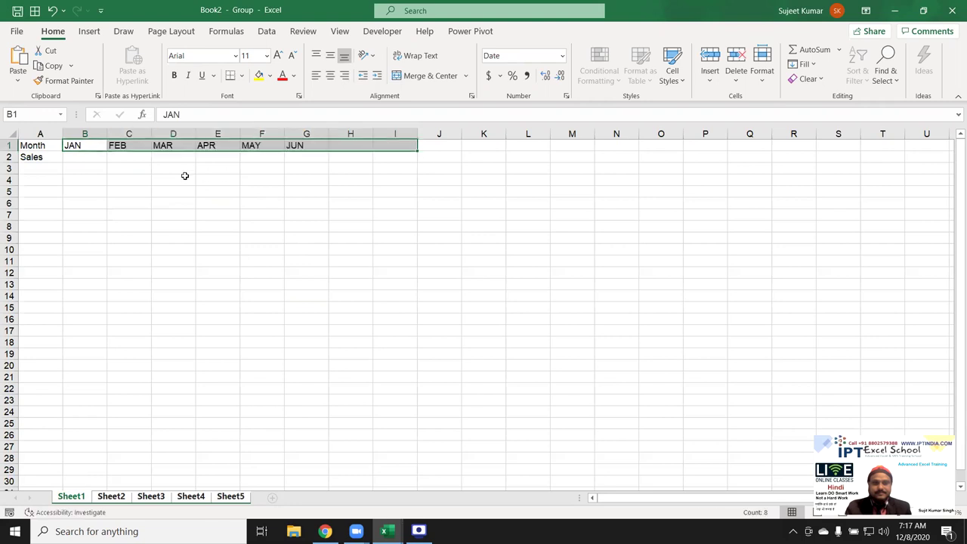
Step: Enter the sales values 85, 47, 58, 74, 58, 65, 85, 69 in B2:I2
left_click(103, 156)
type("85")
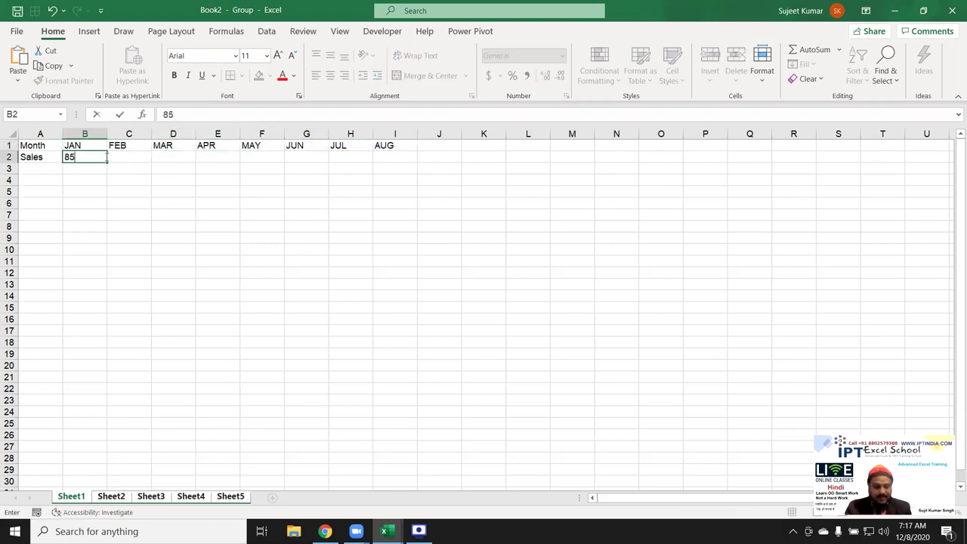
key("Tab")
type("47\t58\t74\t58\t65\t85\t69")
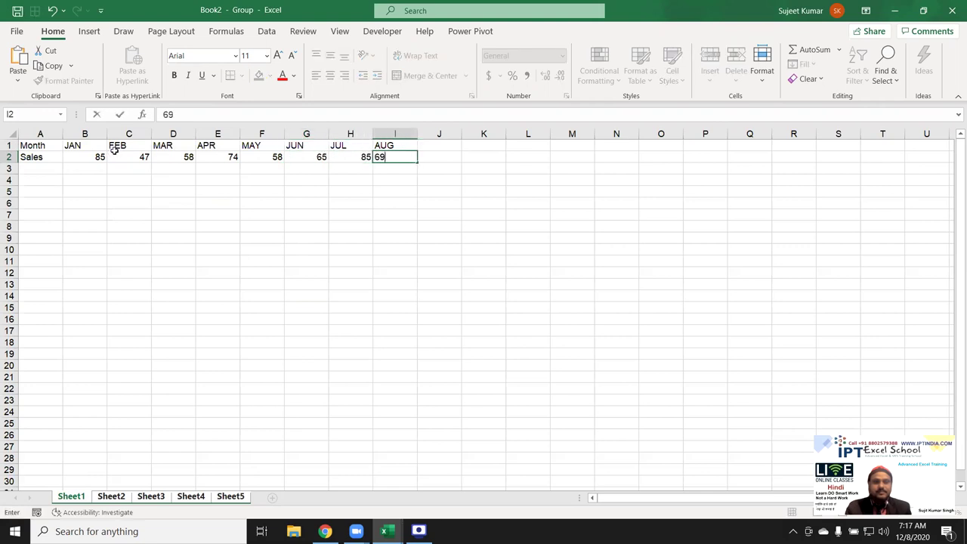
key("Return")
key("alt+Tab")
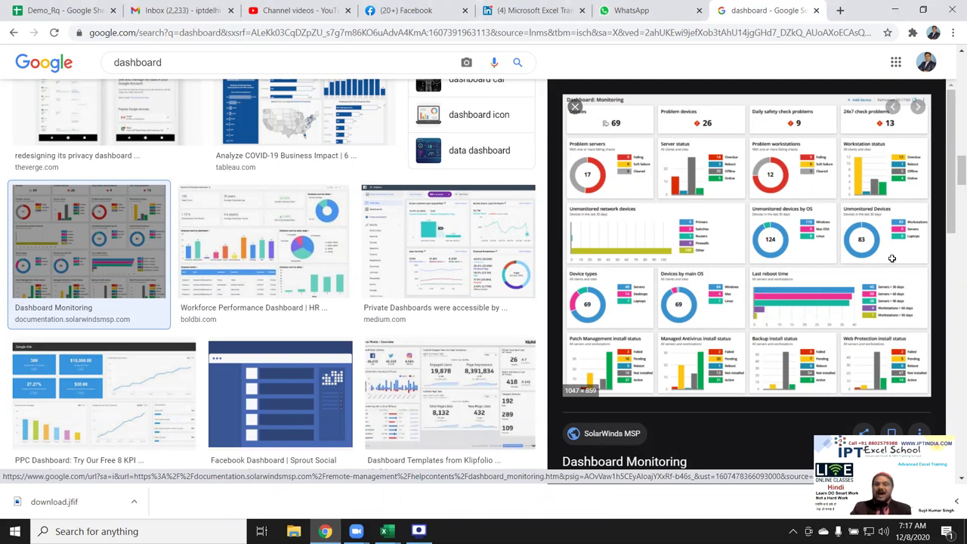
key("alt+Tab")
Step: Apply All Borders to the Month/Sales table A1:I2
left_click(185, 191)
left_click(90, 156)
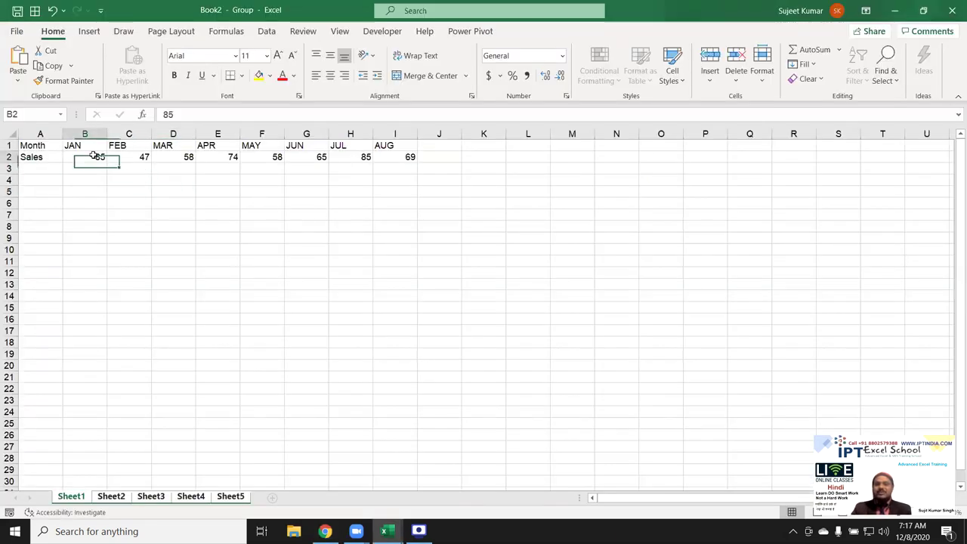
mouse_move(38, 147)
left_mouse_down()
mouse_move(425, 159)
mouse_move(410, 158)
left_mouse_up()
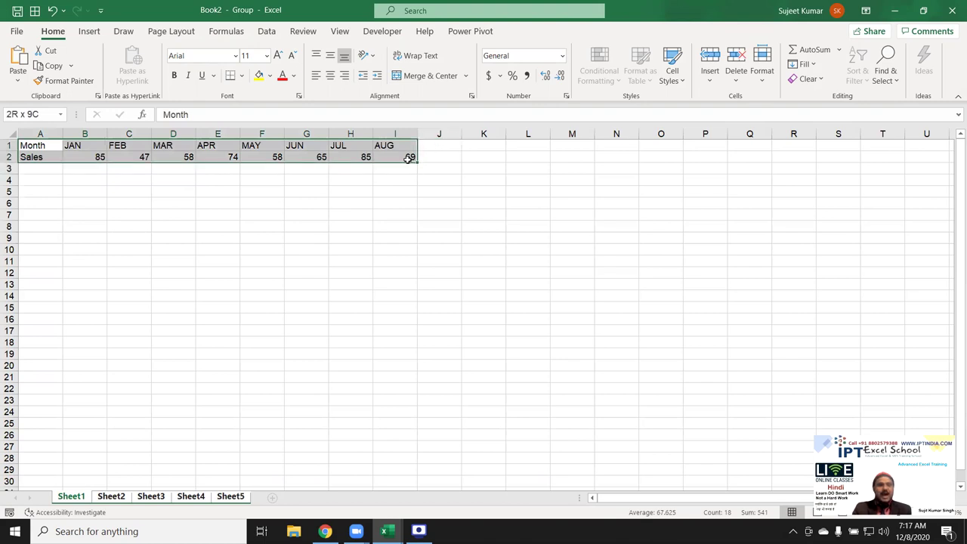
left_click(241, 77)
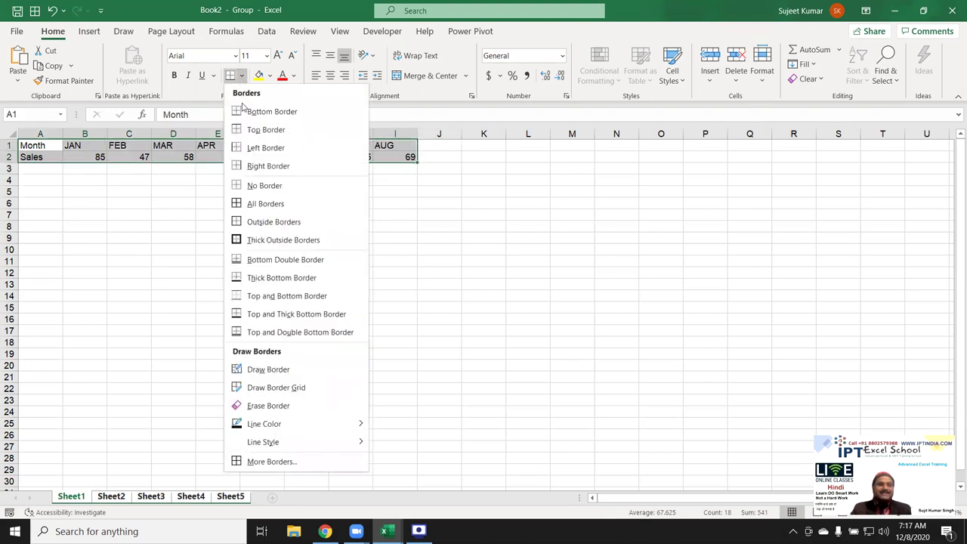
left_click(246, 204)
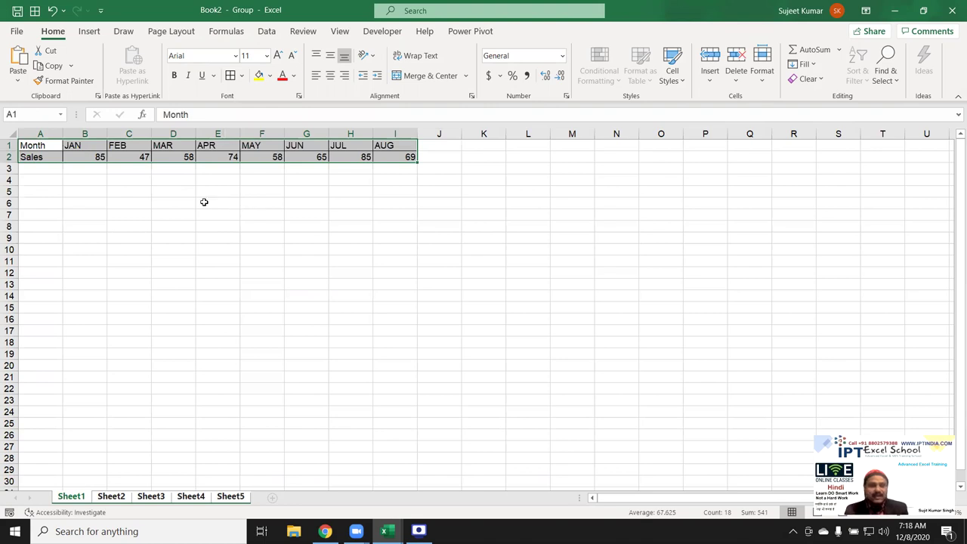
left_click(93, 157)
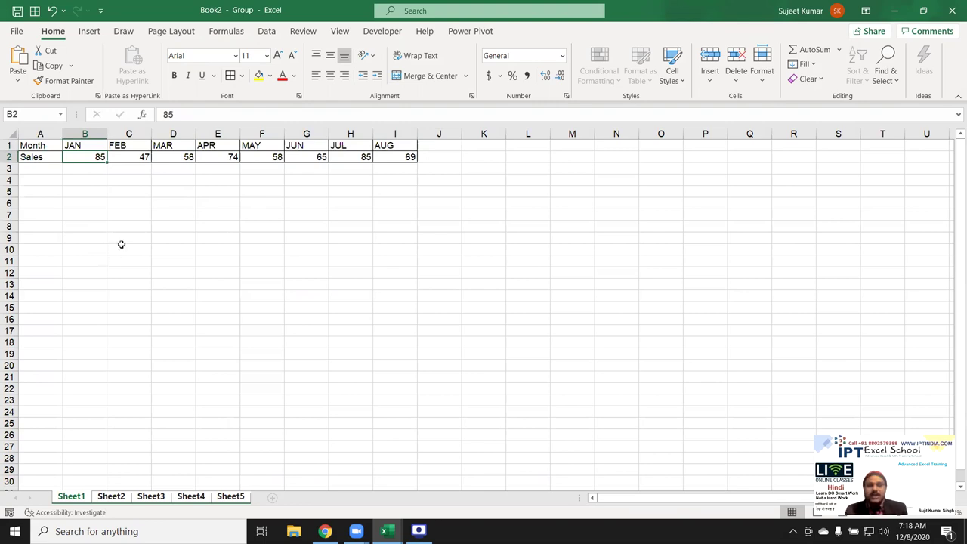
left_click(130, 157)
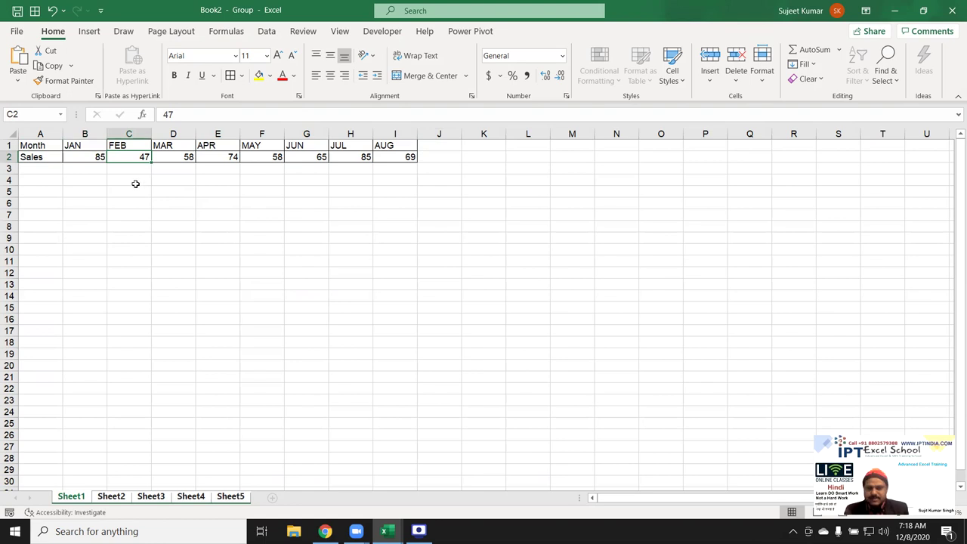
Step: Enter =RANDBETWEEN(11111111,99999999) in cell B2
left_click(100, 156)
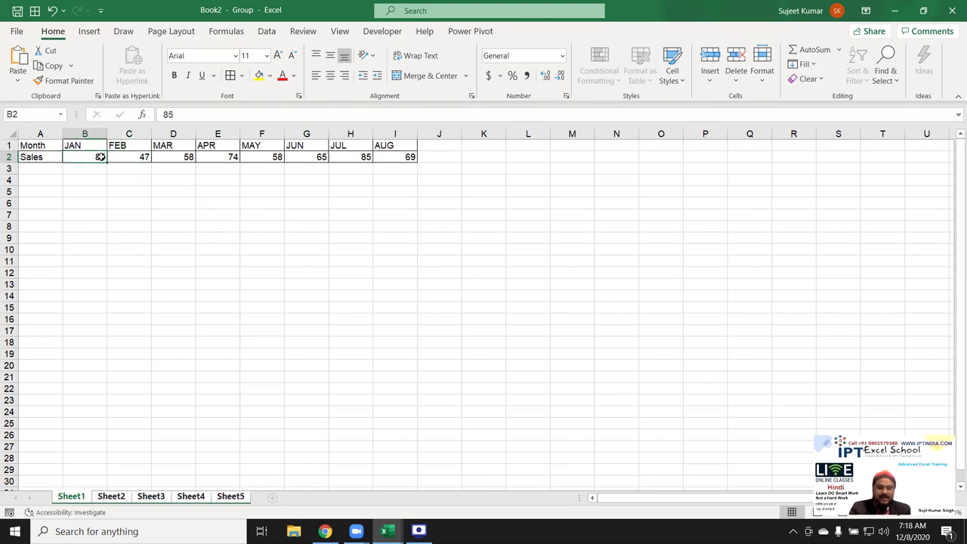
type("=ra")
key("Down")
key("Down")
key("Down")
key("Down")
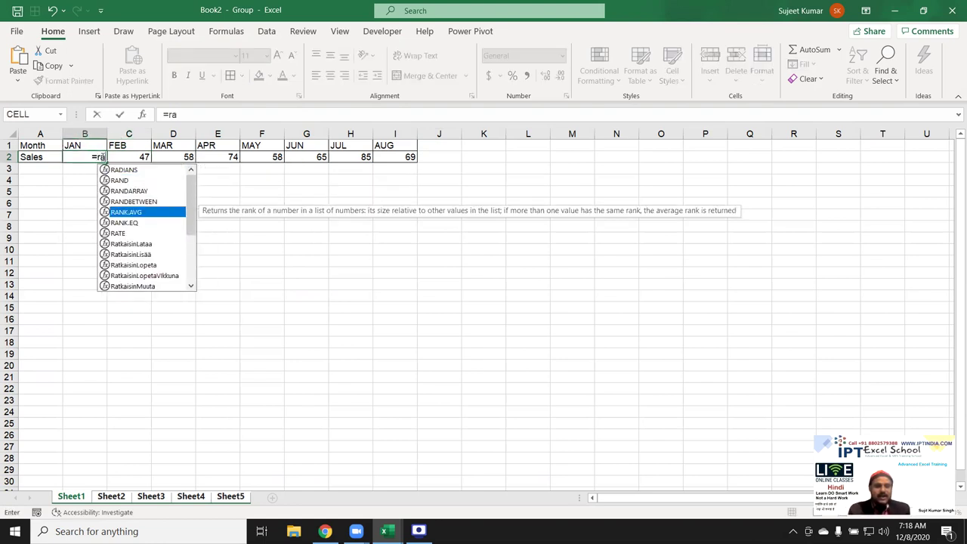
key("Up")
key("Tab")
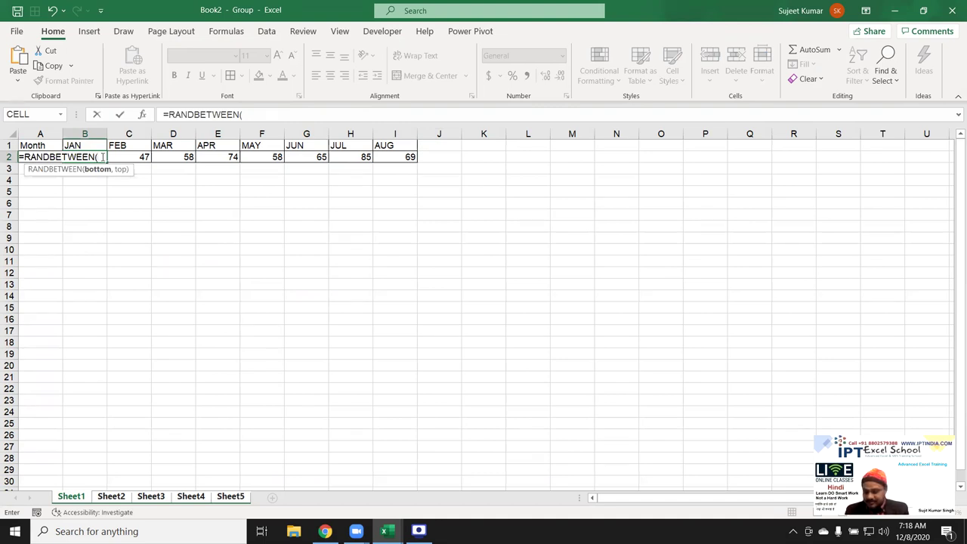
type("11111111")
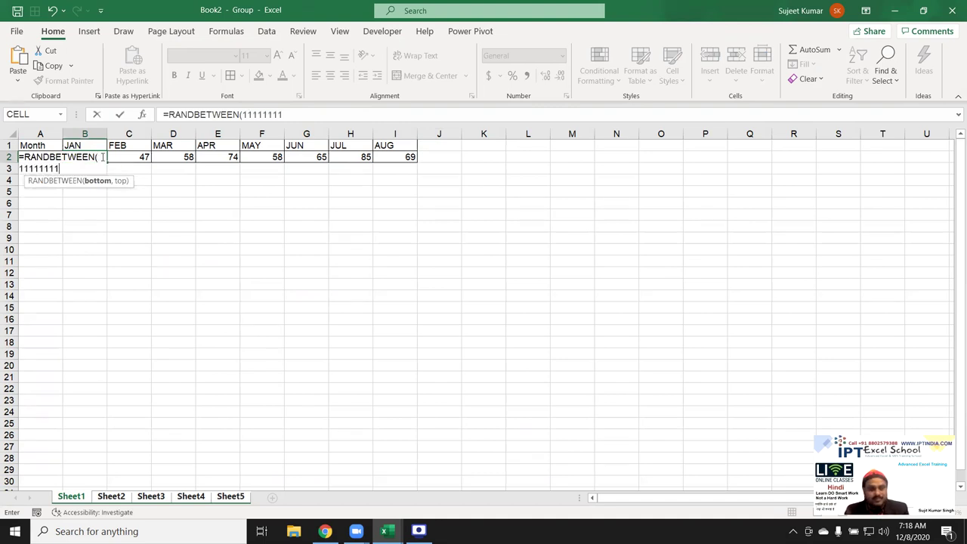
type(",999999")
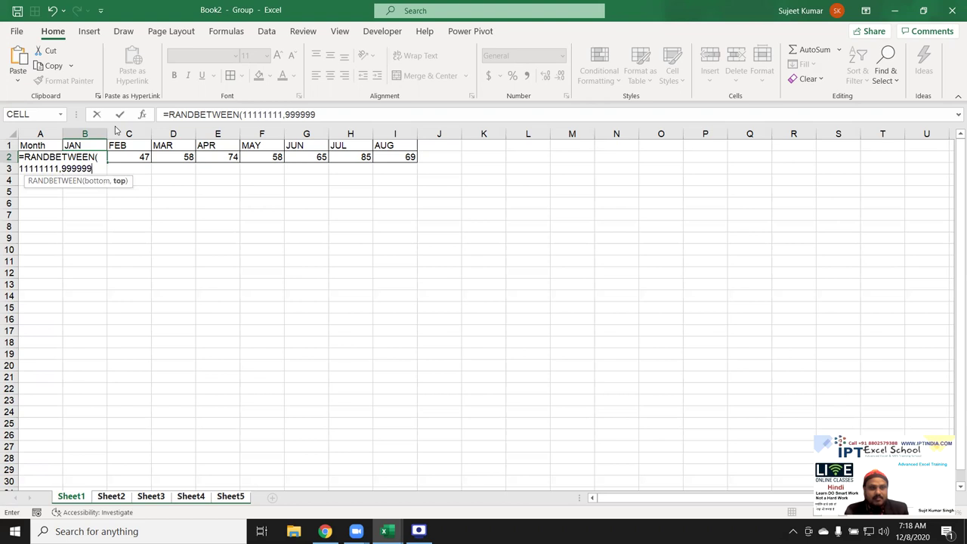
left_click(120, 114)
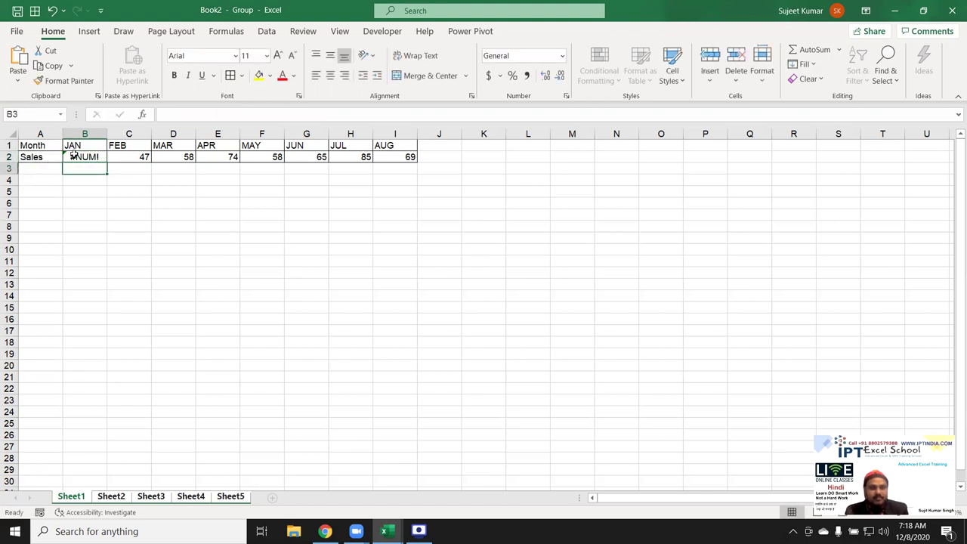
left_click(296, 114)
type("99")
key("Return")
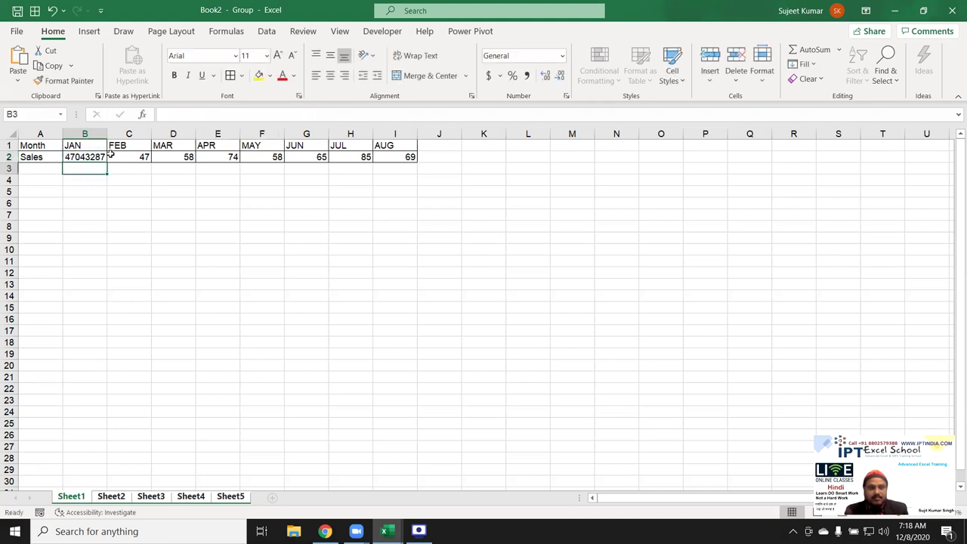
Step: Fill the RANDBETWEEN formula right across C2:I2 with Ctrl+R
left_click_drag(86, 157, 390, 156)
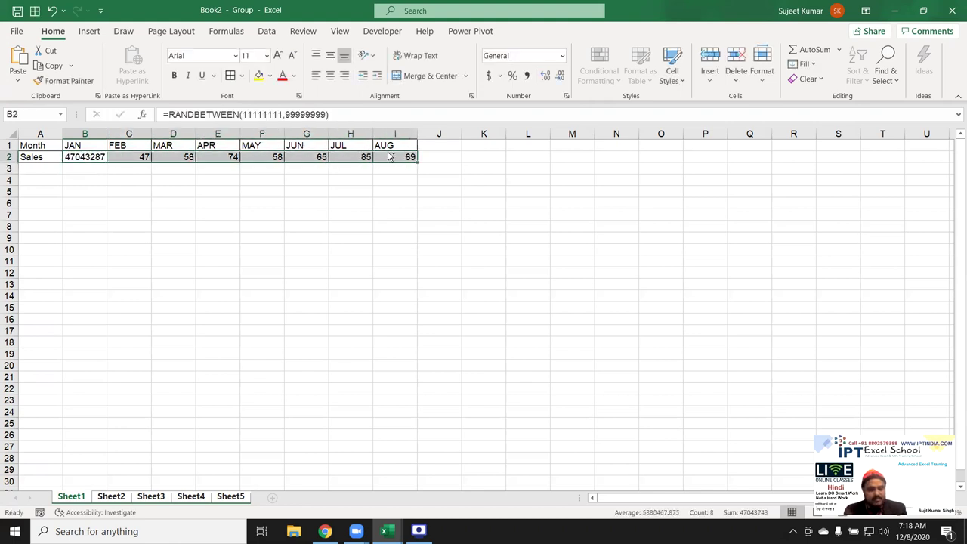
key("ctrl+r")
left_click(183, 185)
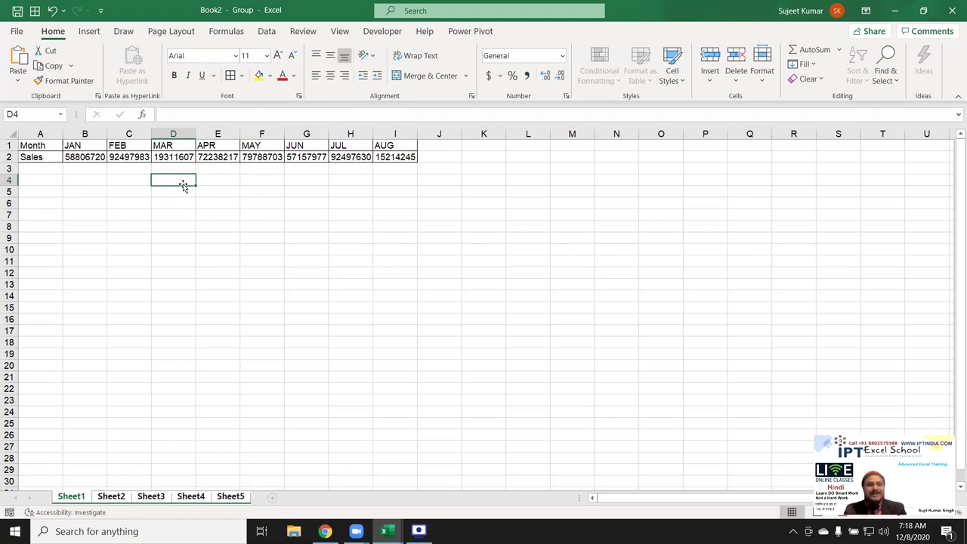
left_click_drag(38, 145, 394, 157)
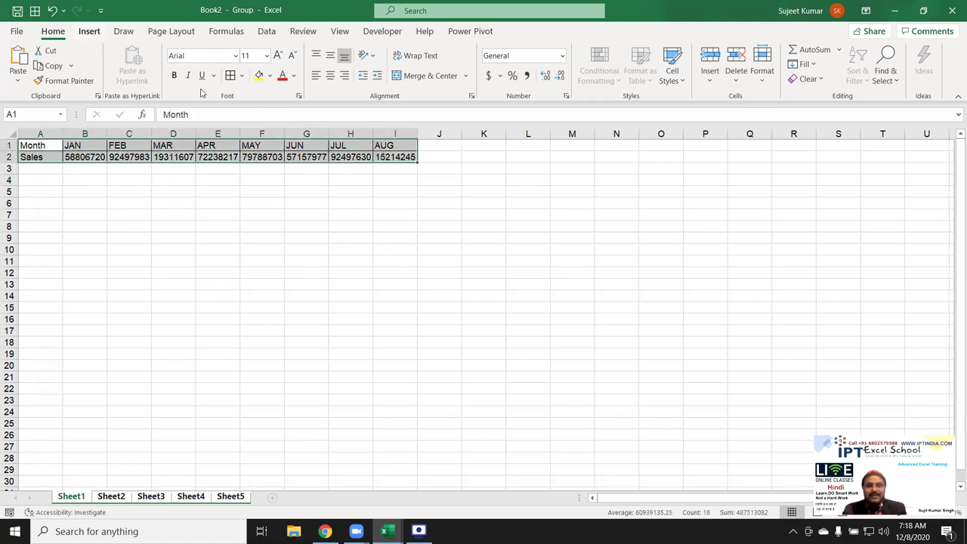
Step: Insert a 2-D clustered column chart of A1:I2 on Sheet5
key("alt+n")
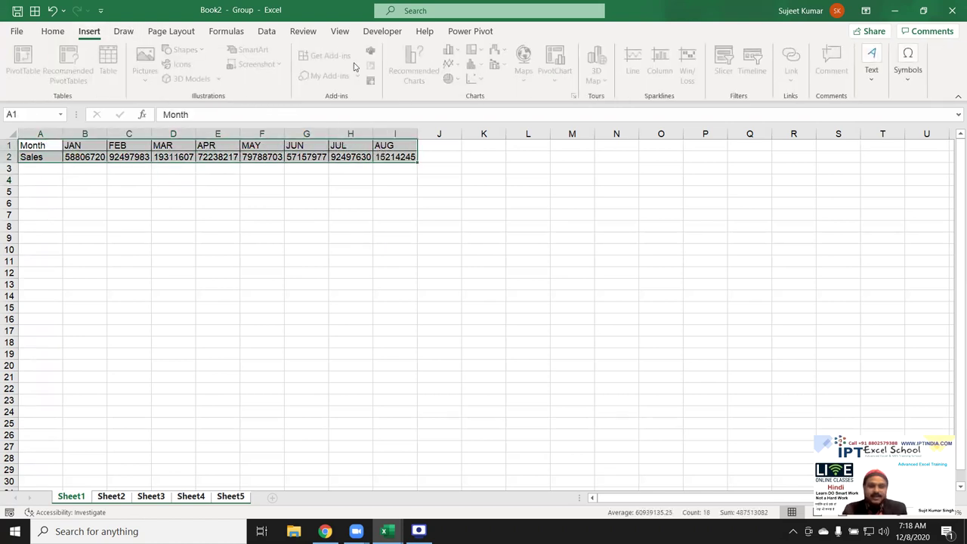
left_click(305, 202)
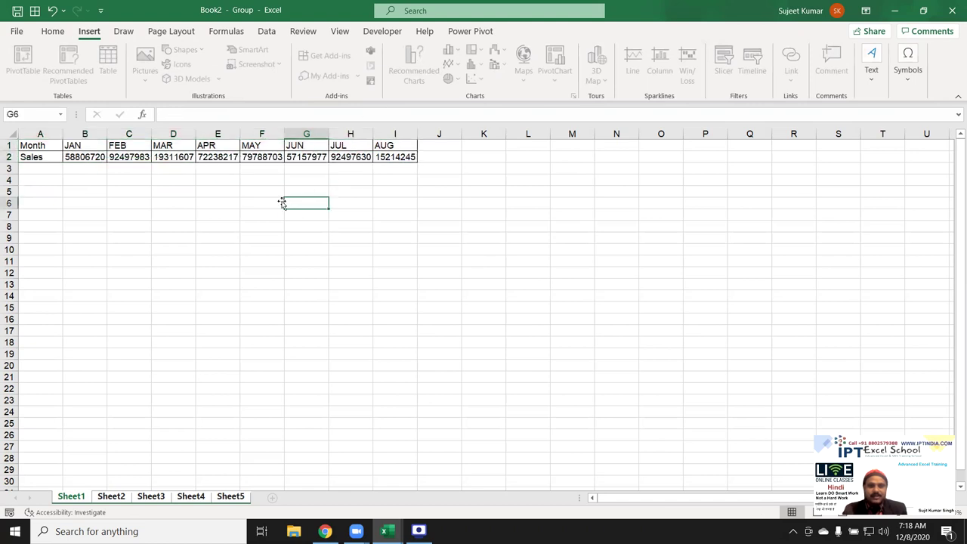
left_click(367, 212)
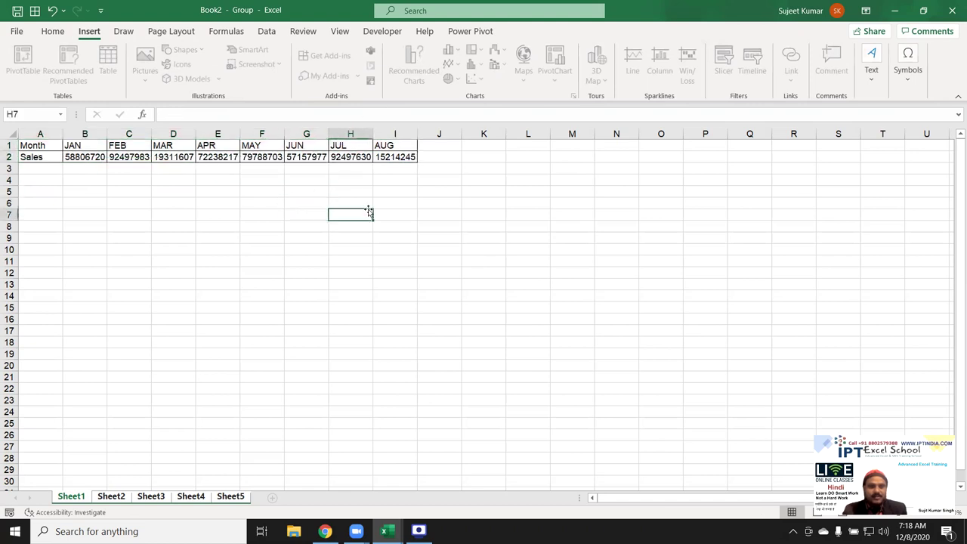
left_click(235, 499)
left_click_drag(44, 145, 408, 158)
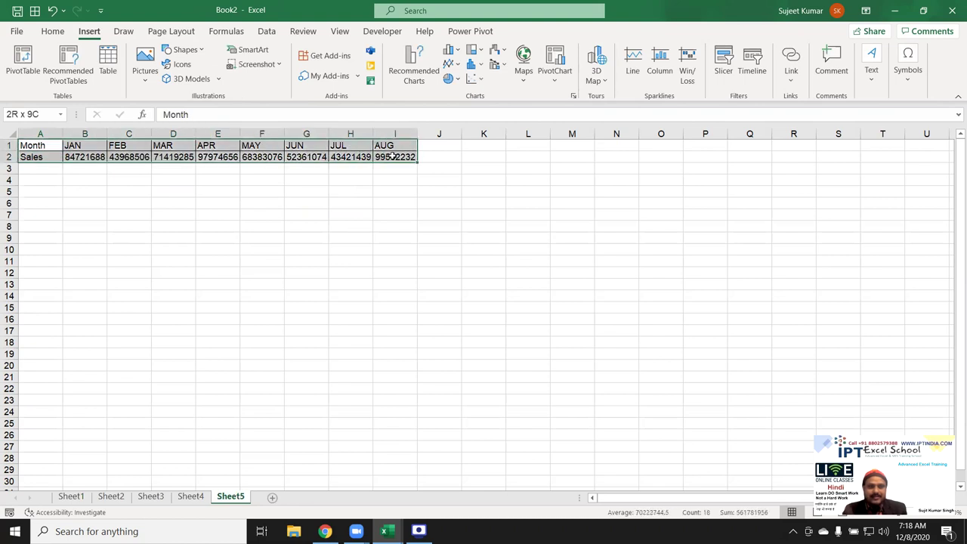
left_click(457, 53)
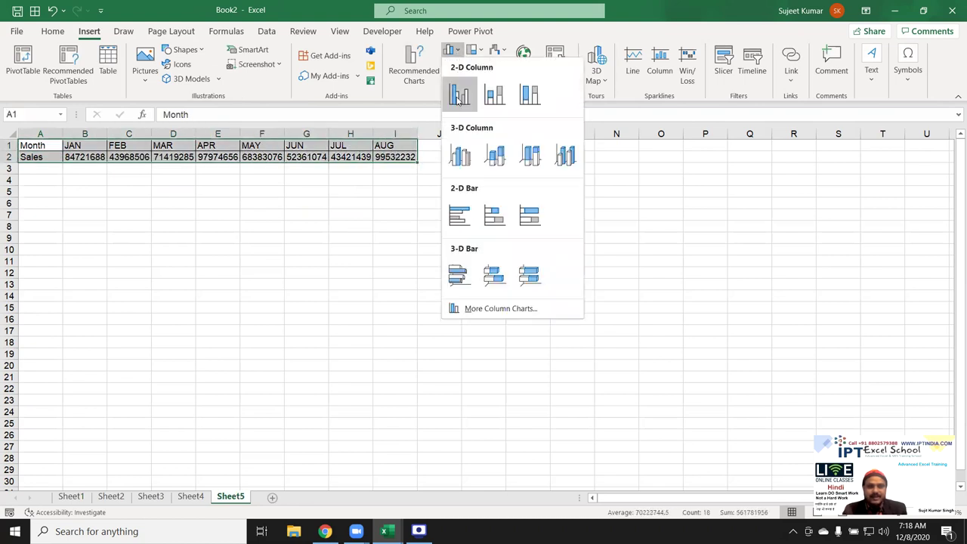
left_click(459, 102)
Step: Move the chart below the table and enlarge it to reach about L21
mouse_move(395, 241)
left_mouse_down()
mouse_move(75, 202)
mouse_move(108, 192)
left_mouse_up()
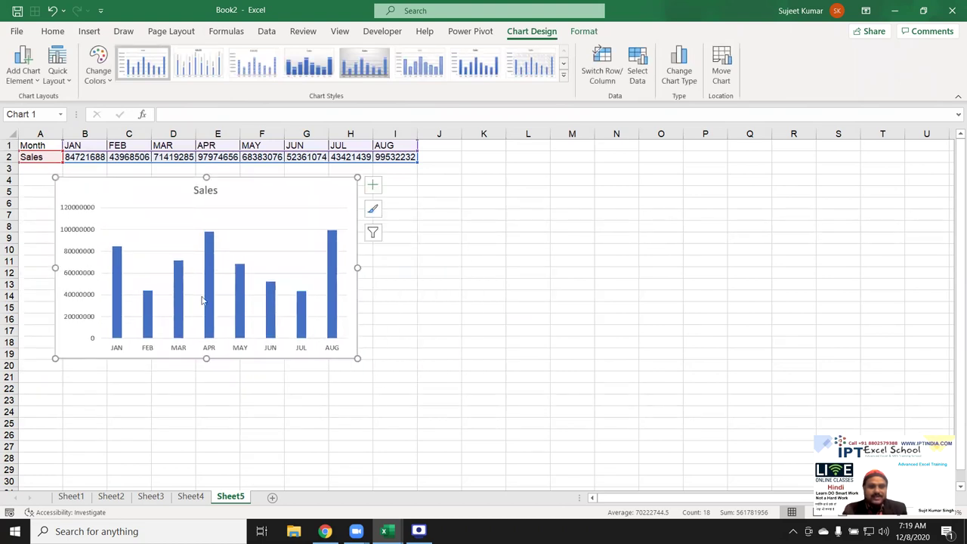
left_click_drag(354, 362, 550, 383)
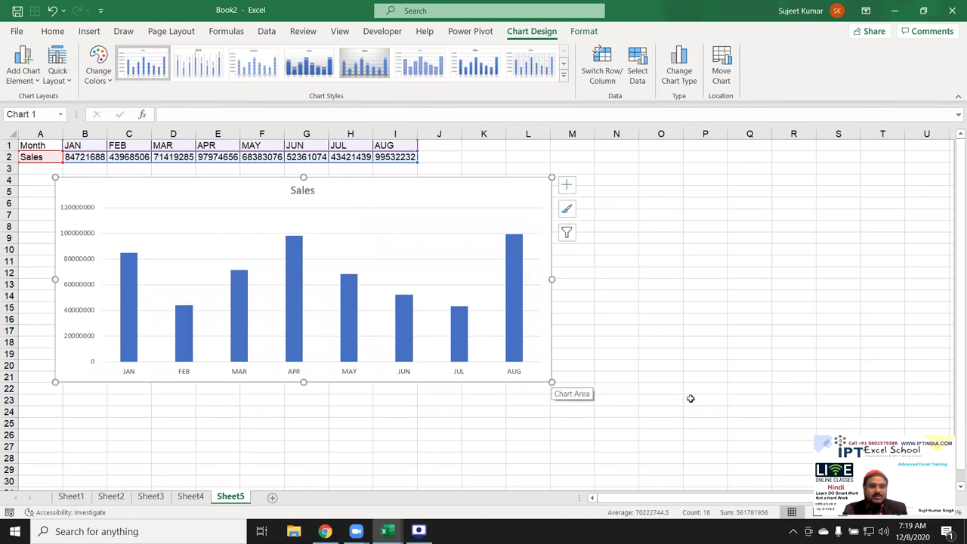
mouse_move(526, 248)
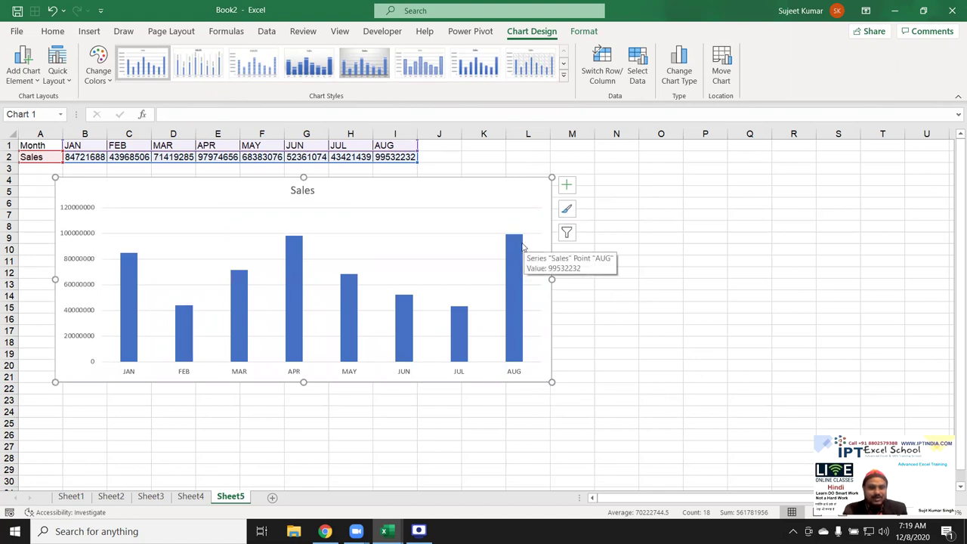
mouse_move(297, 248)
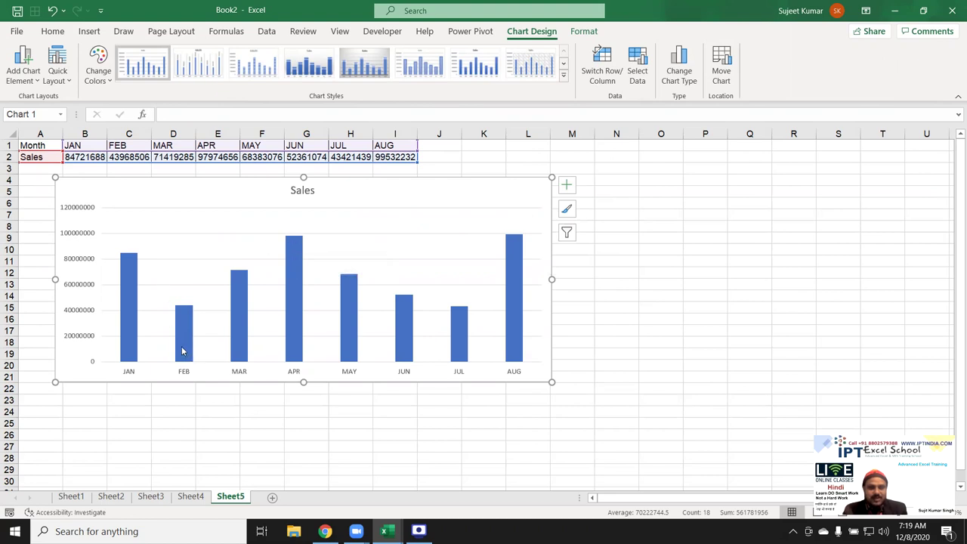
mouse_move(182, 351)
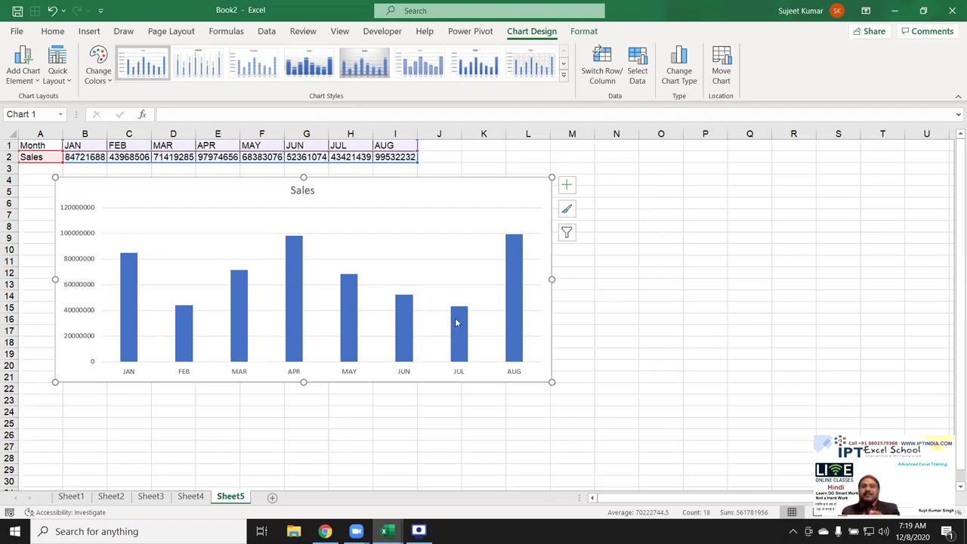
mouse_move(522, 287)
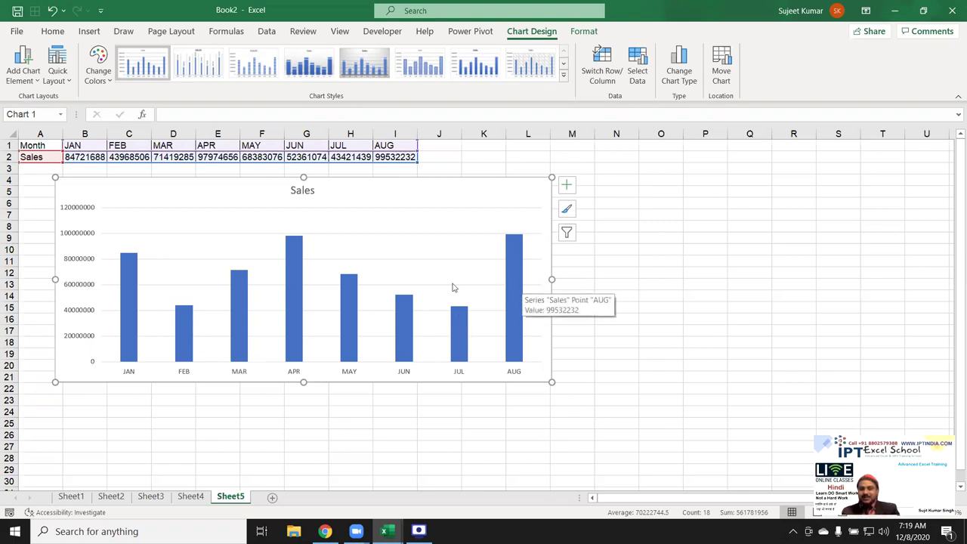
mouse_move(299, 269)
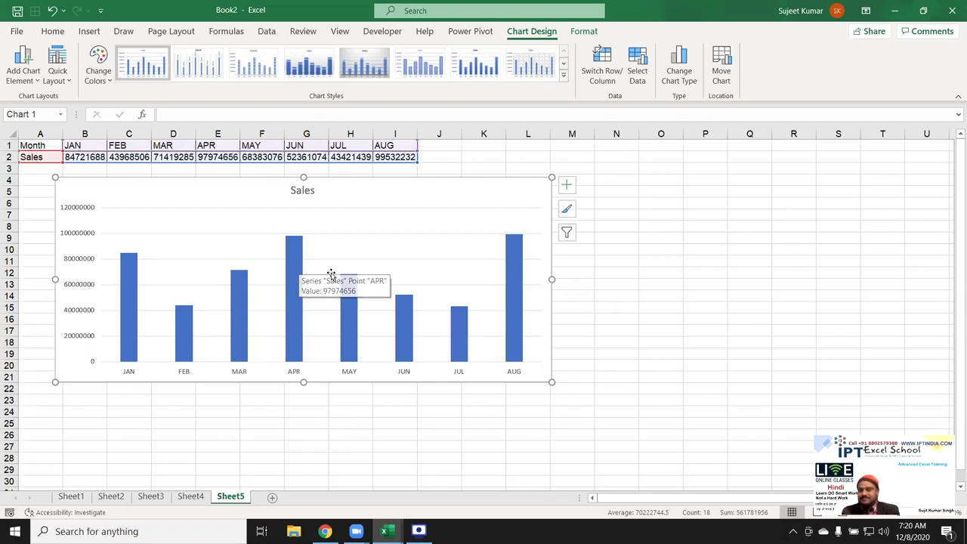
Step: Reposition the Sales chart under the table, spanning roughly columns D to N
left_click_drag(383, 193, 673, 188)
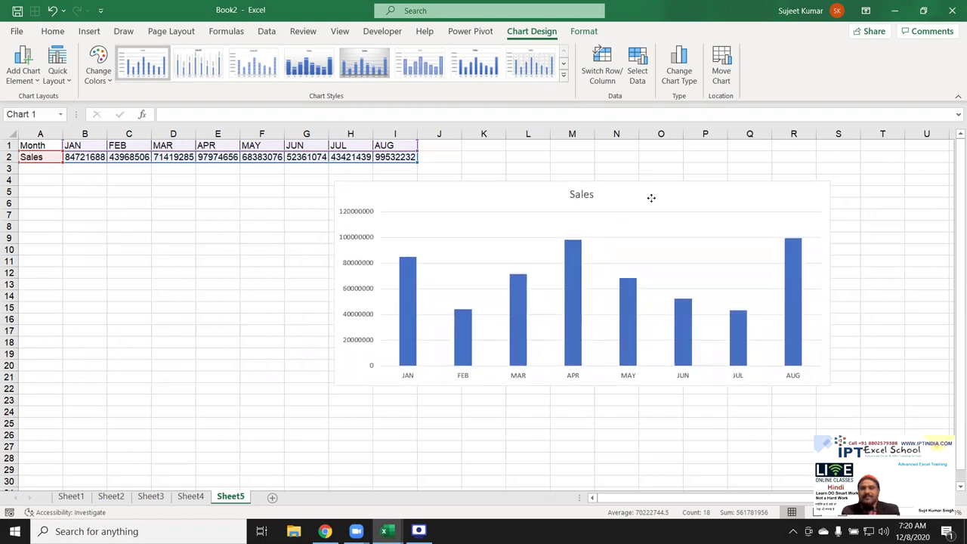
mouse_move(672, 189)
left_mouse_down()
mouse_move(645, 208)
mouse_move(657, 203)
left_mouse_up()
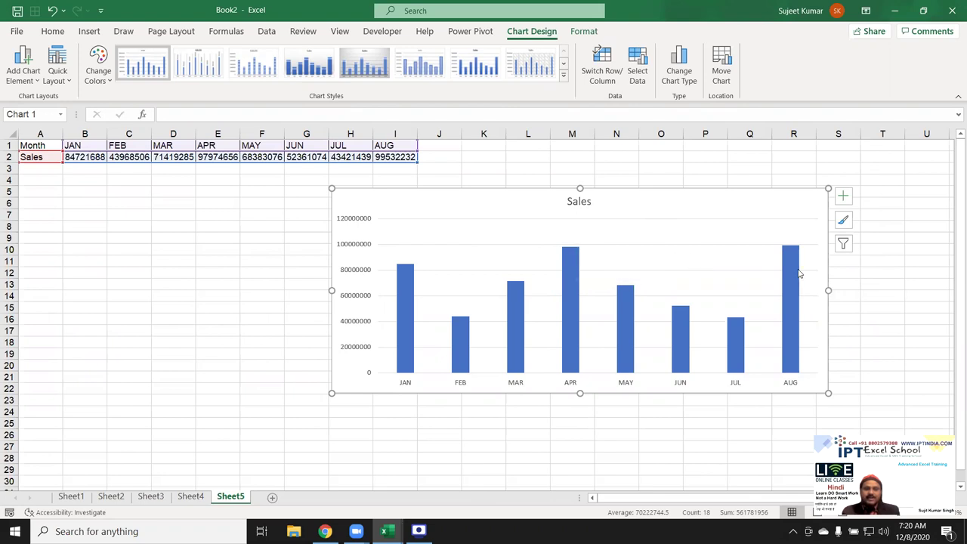
mouse_move(791, 261)
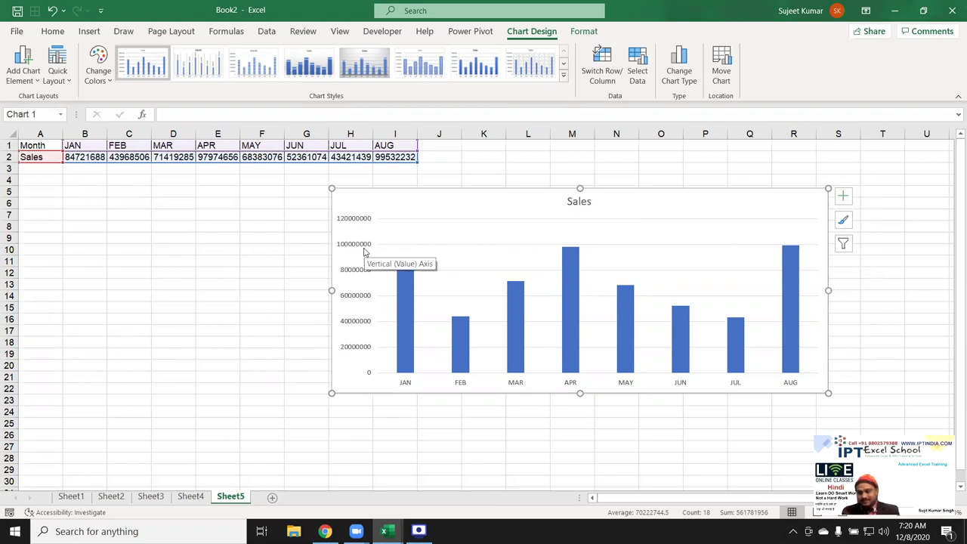
left_click_drag(364, 249, 186, 240)
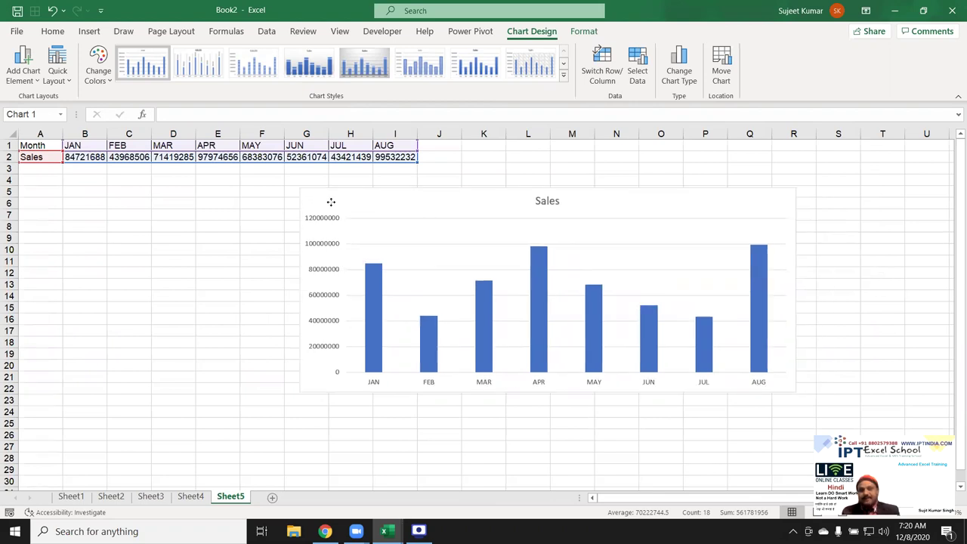
left_click(186, 238)
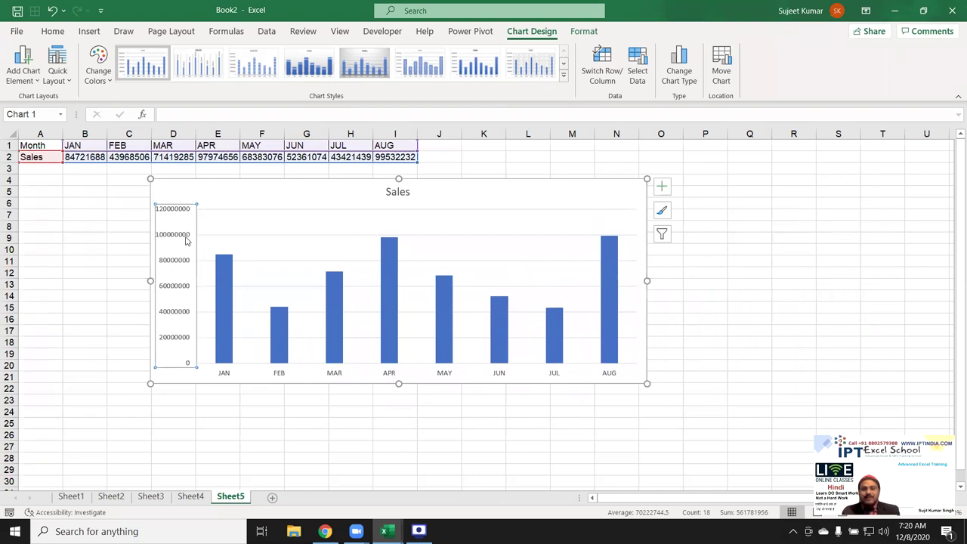
Step: Give the vertical axis the custom number format #,"K" so labels read like 120000 K
right_click(186, 238)
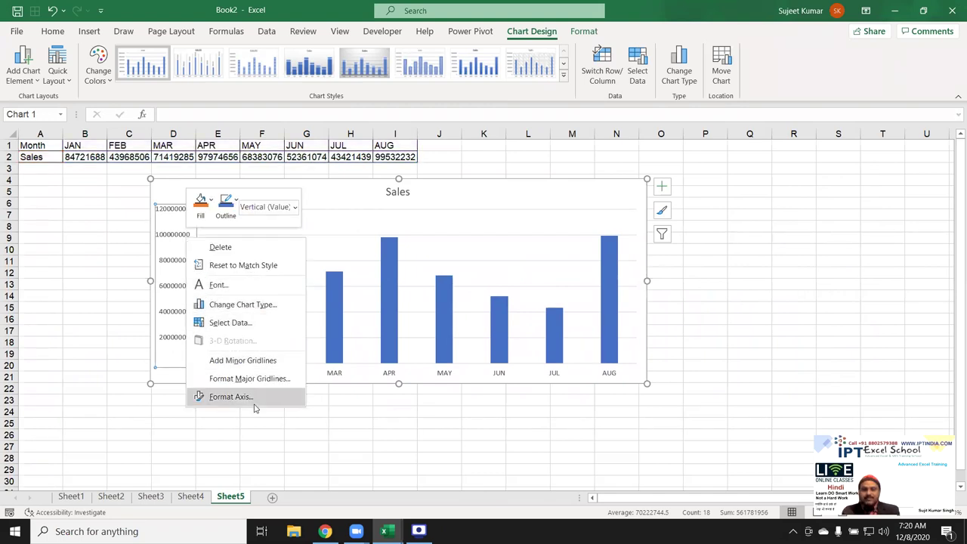
key("Escape")
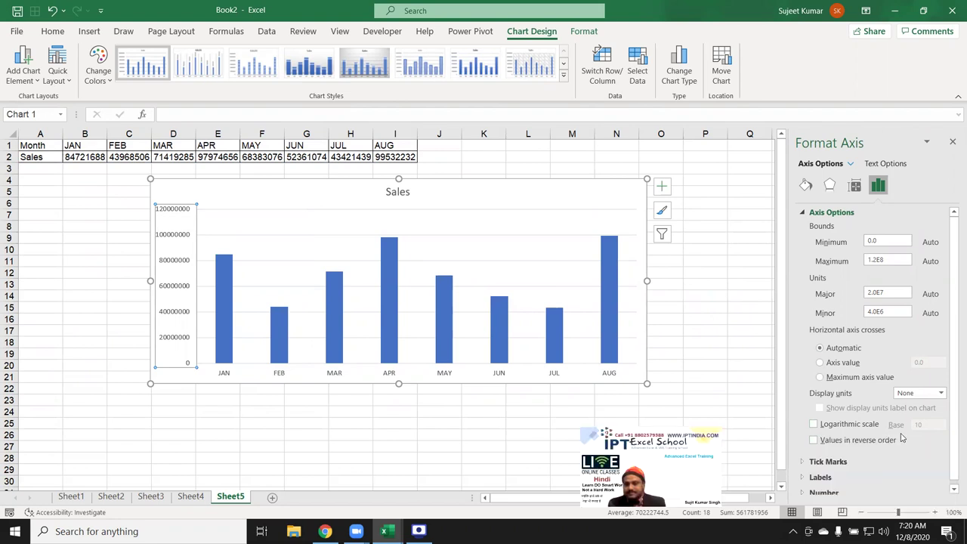
scroll(869, 340, "down", 1)
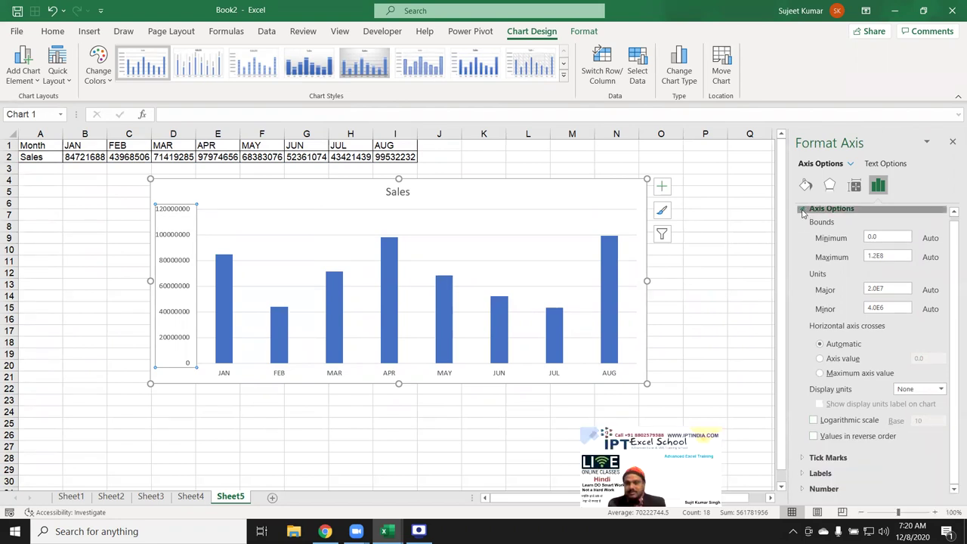
left_click(802, 212)
left_click(822, 259)
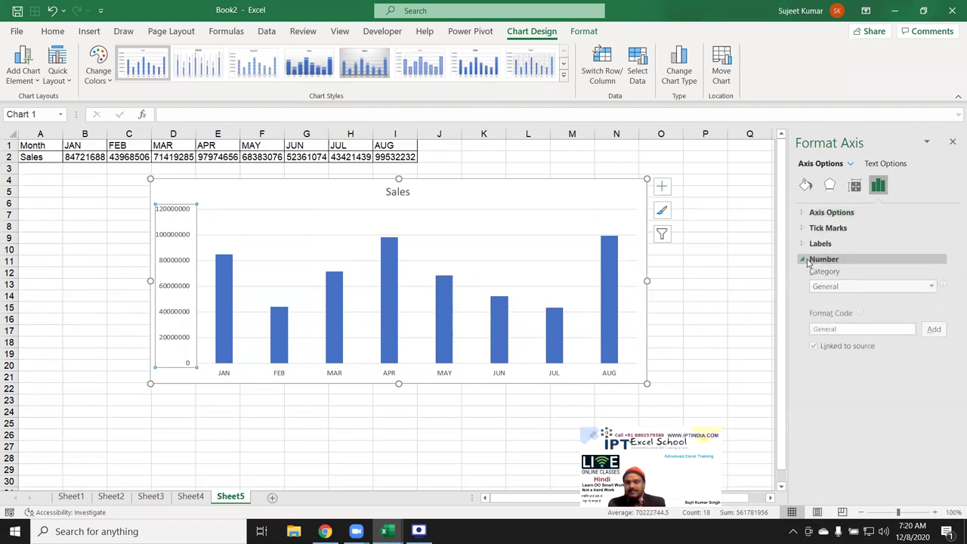
left_click(846, 287)
left_click(848, 287)
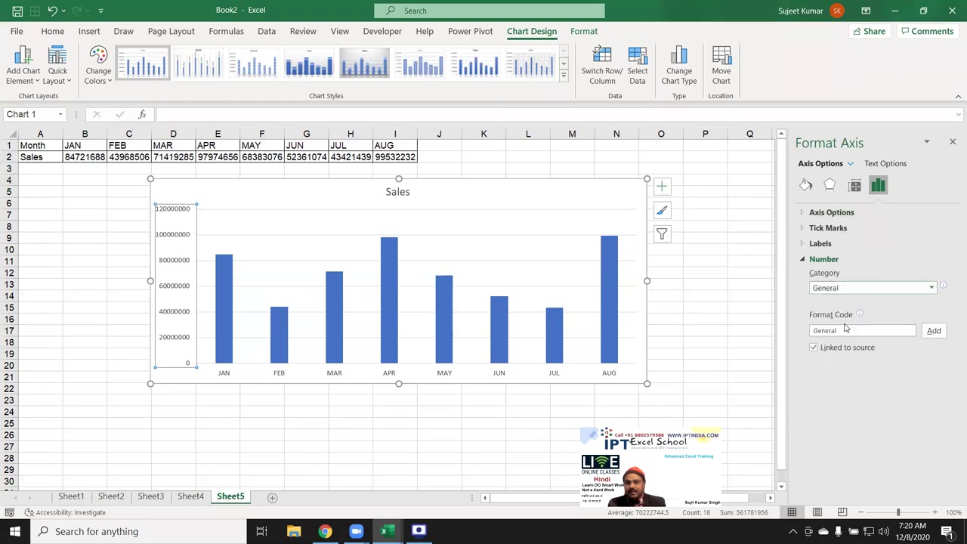
double_click(845, 330)
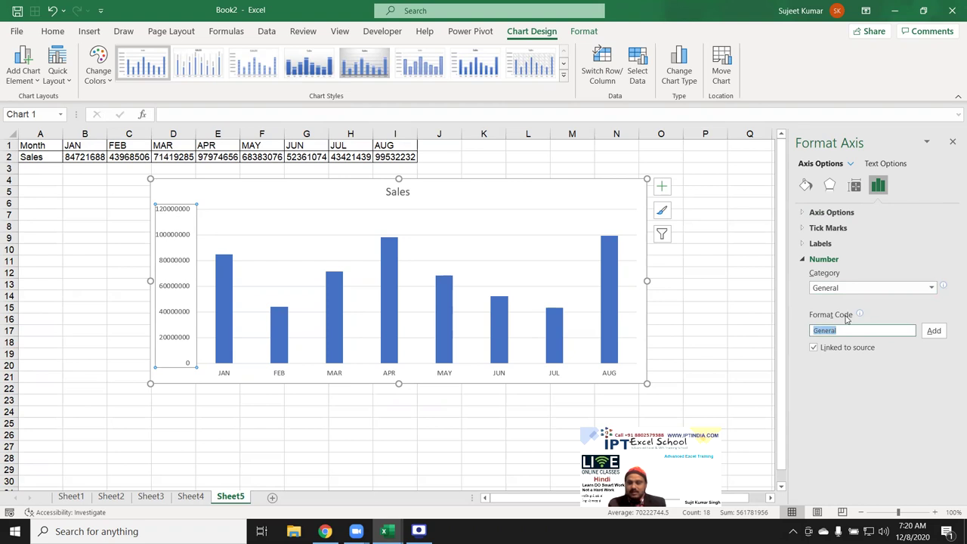
type("#")
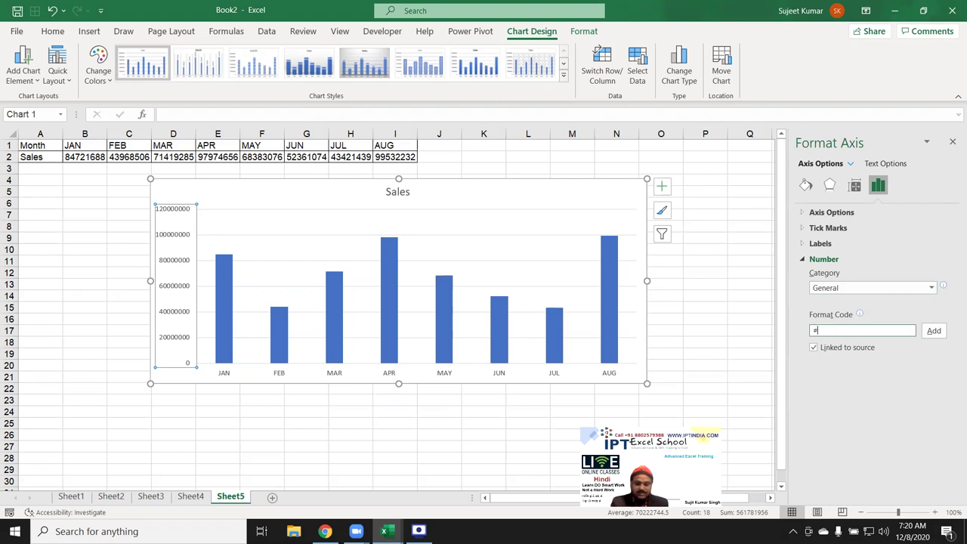
type(",")
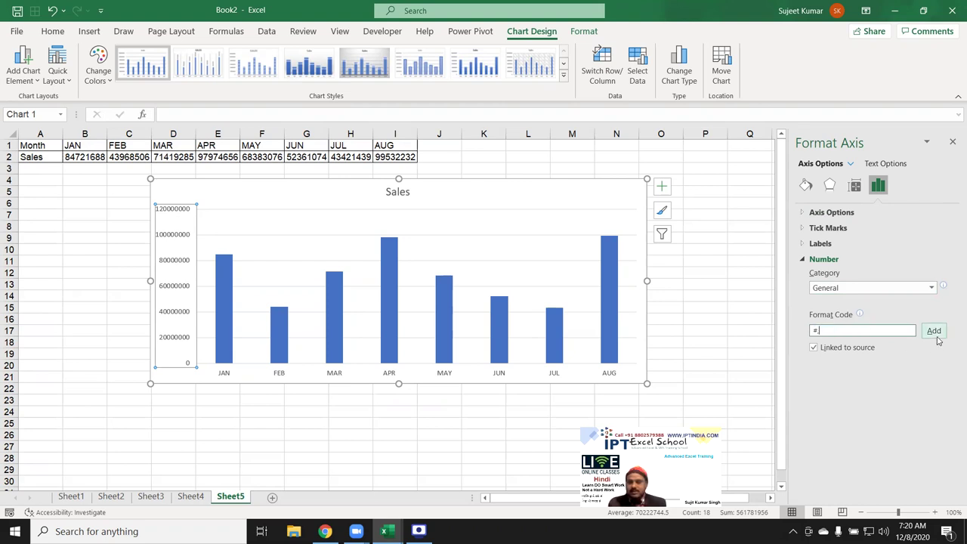
type("\"")
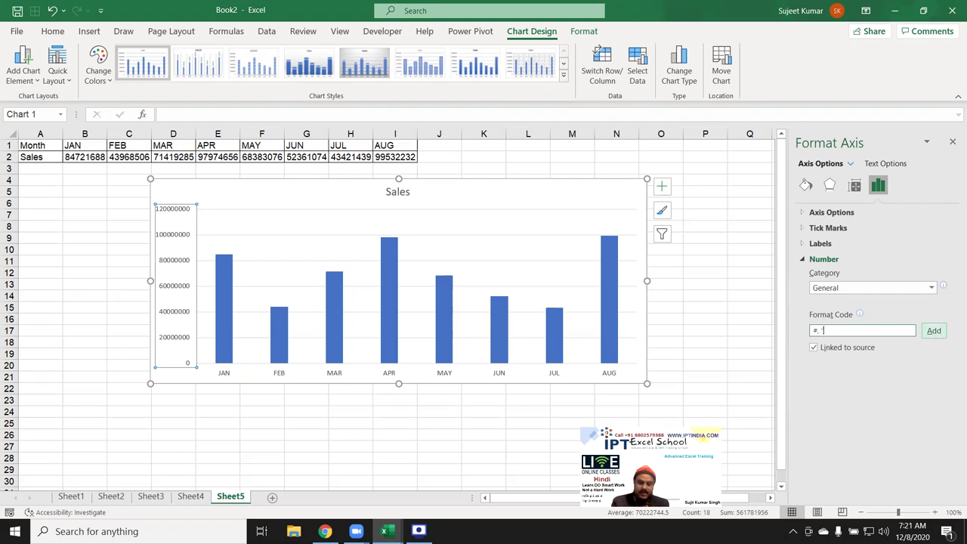
type("K")
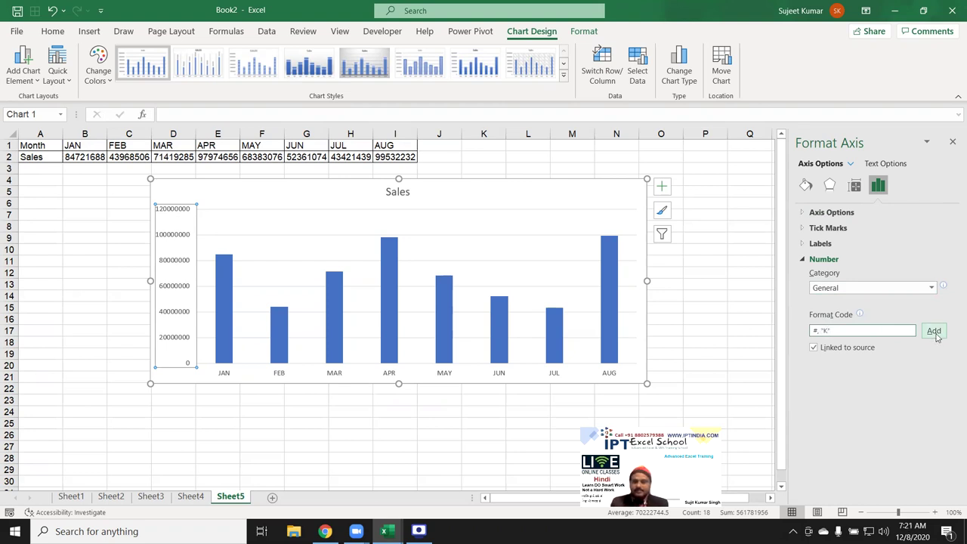
left_click(937, 332)
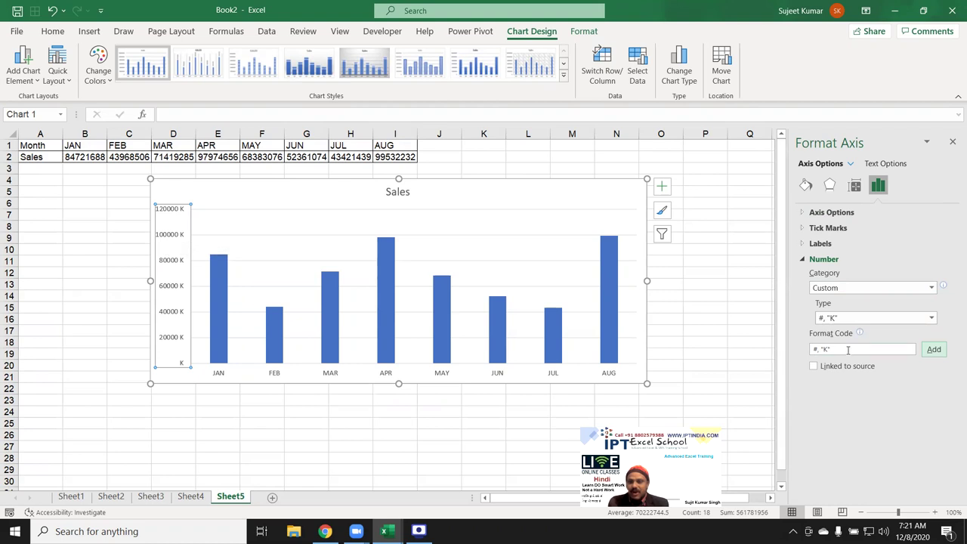
Step: Change the axis format code to 0.00,,"M" so labels show millions like 120.00 M
left_click_drag(848, 349, 773, 344)
type("0.00,")
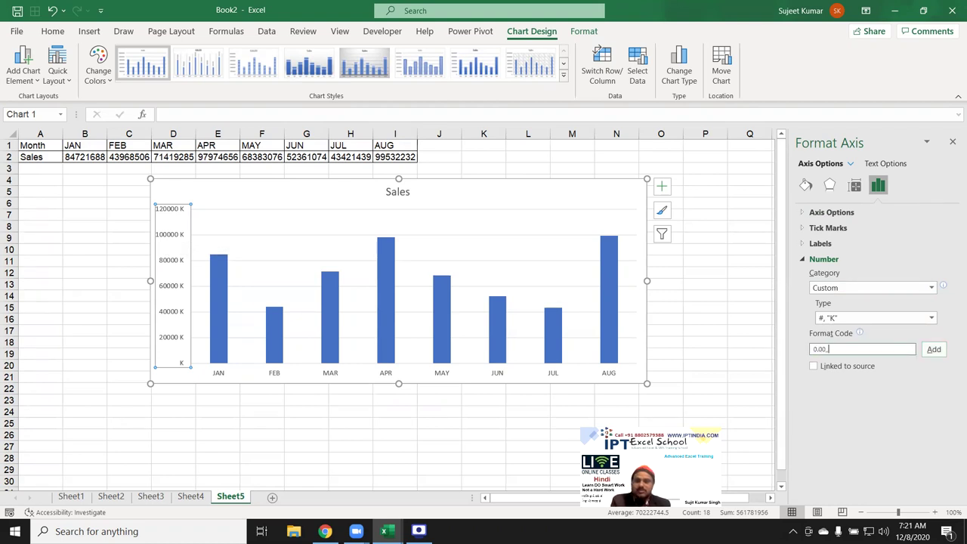
left_click(934, 351)
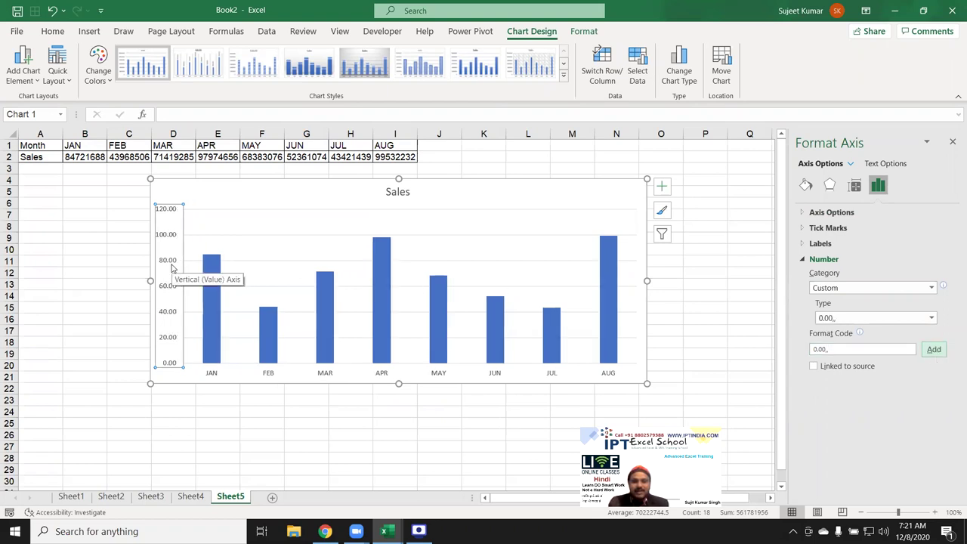
left_click(847, 349)
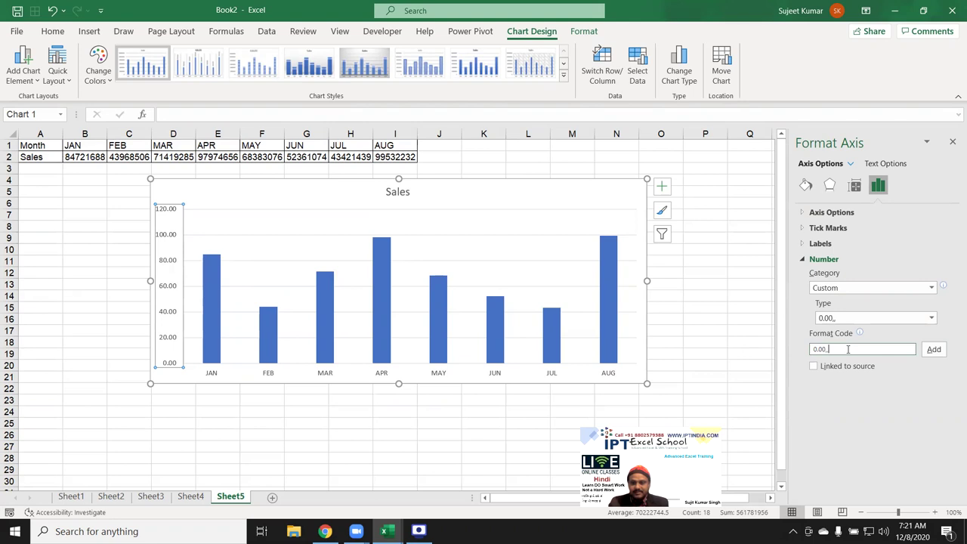
type("\"M")
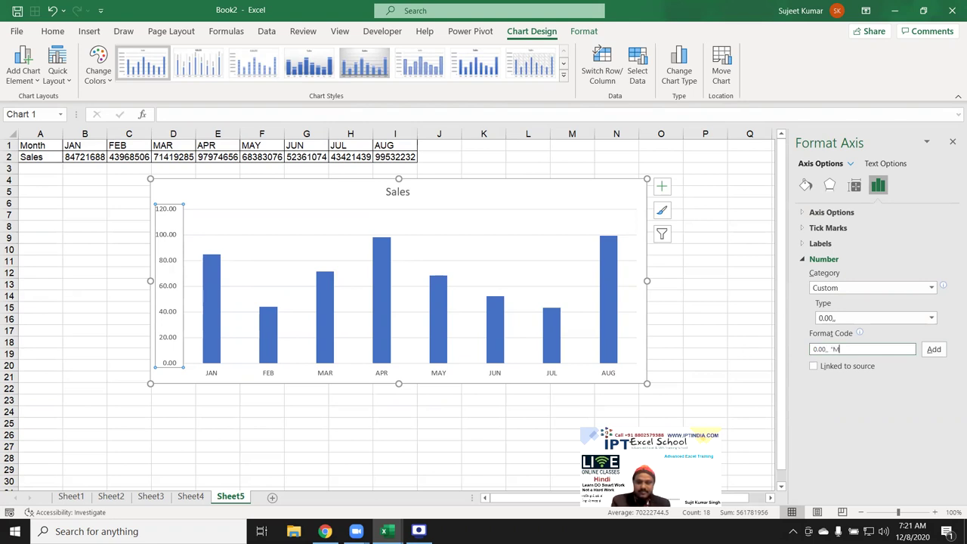
left_click(931, 349)
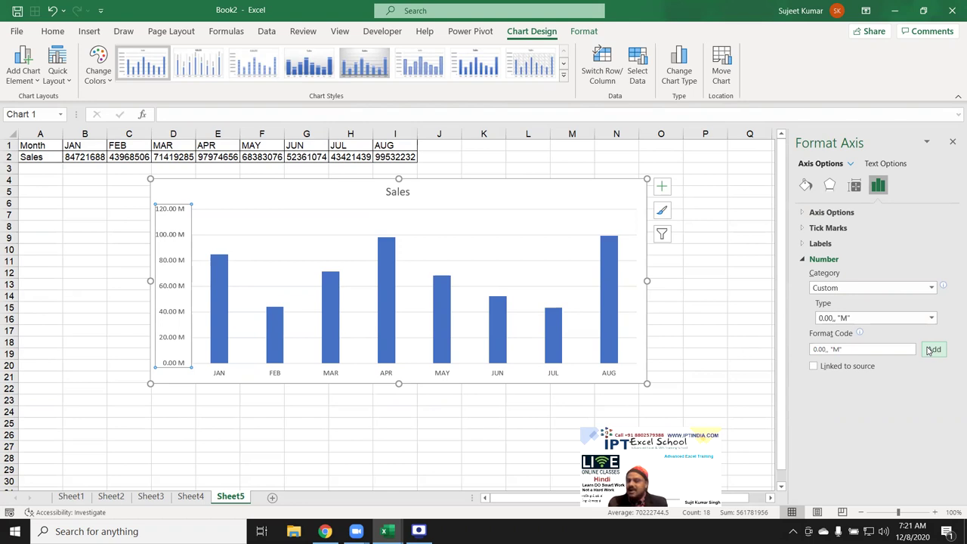
left_click_drag(912, 349, 811, 349)
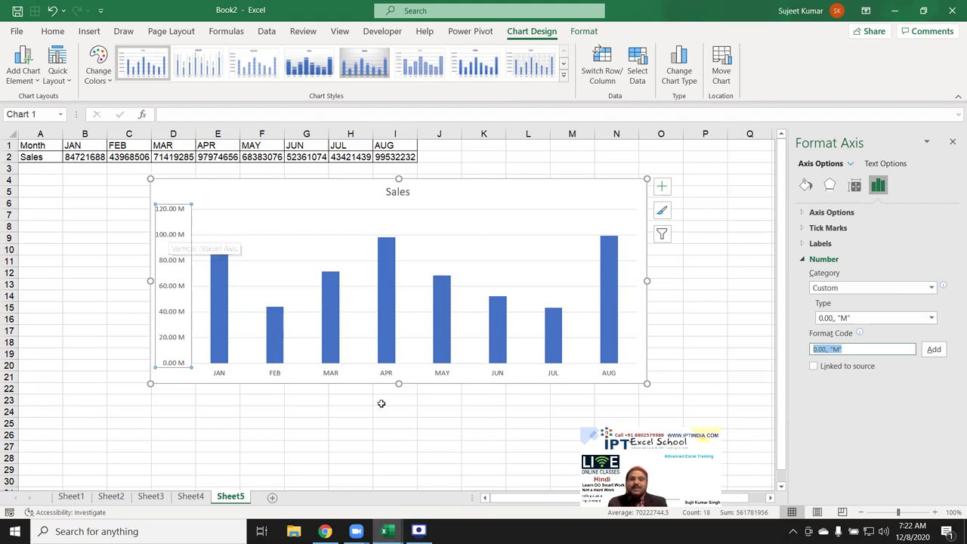
Step: Nudge the Sales chart slightly and add a new blank Sheet6
left_click(316, 445)
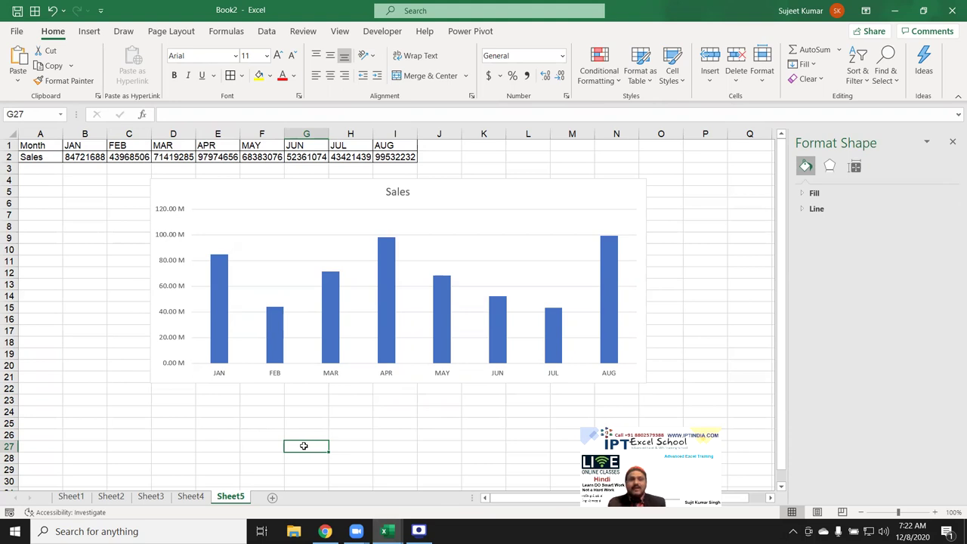
left_click(180, 192)
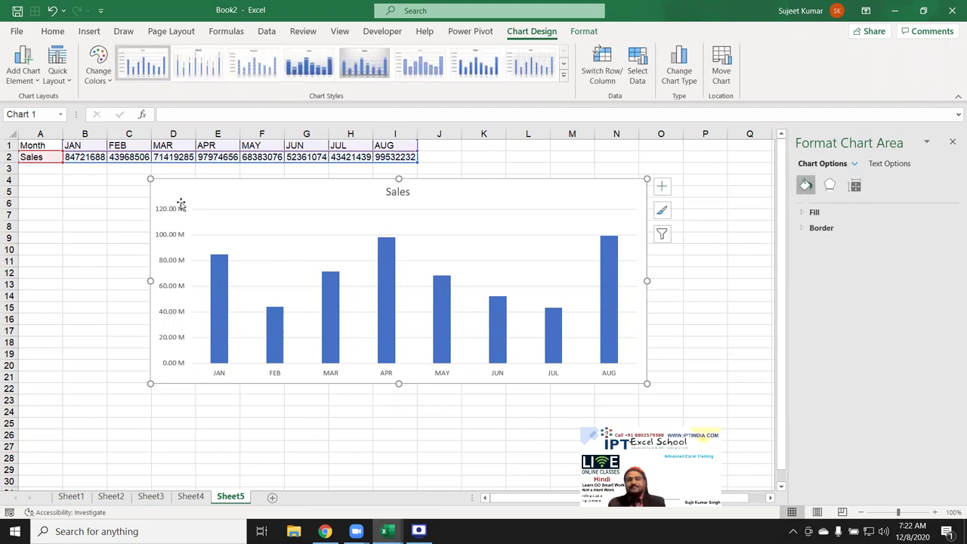
left_click_drag(184, 188, 190, 190)
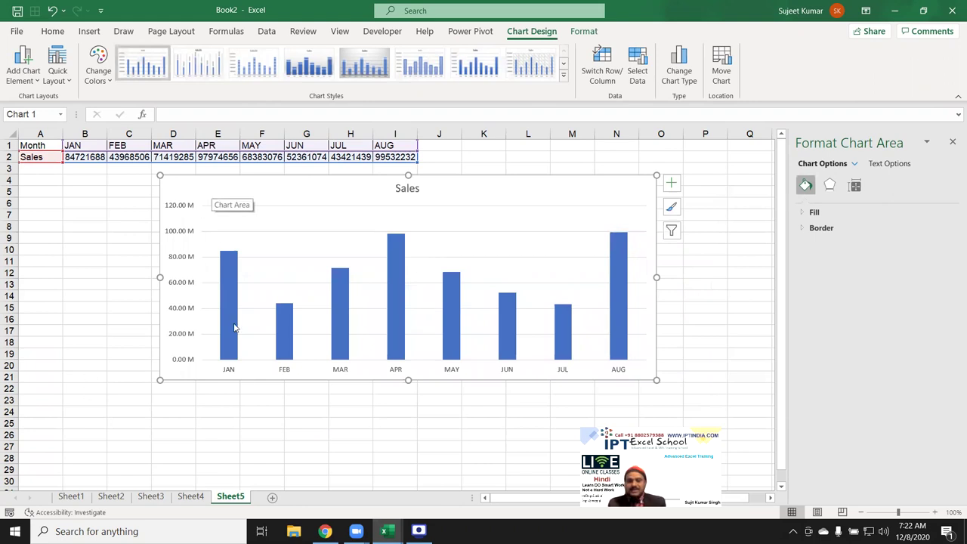
left_click(273, 502)
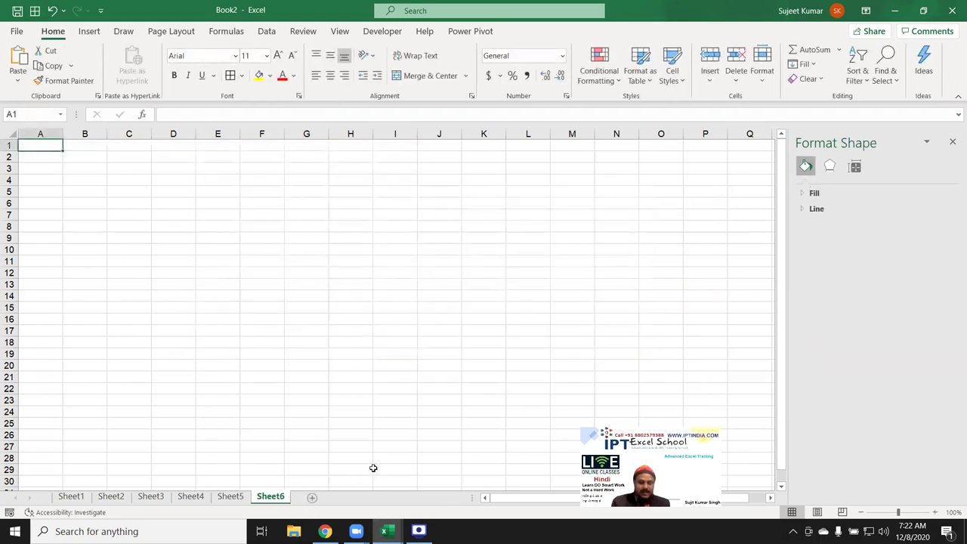
Step: Enter the Month header in A1 and fill six name headers across B1:G1
type("Mon")
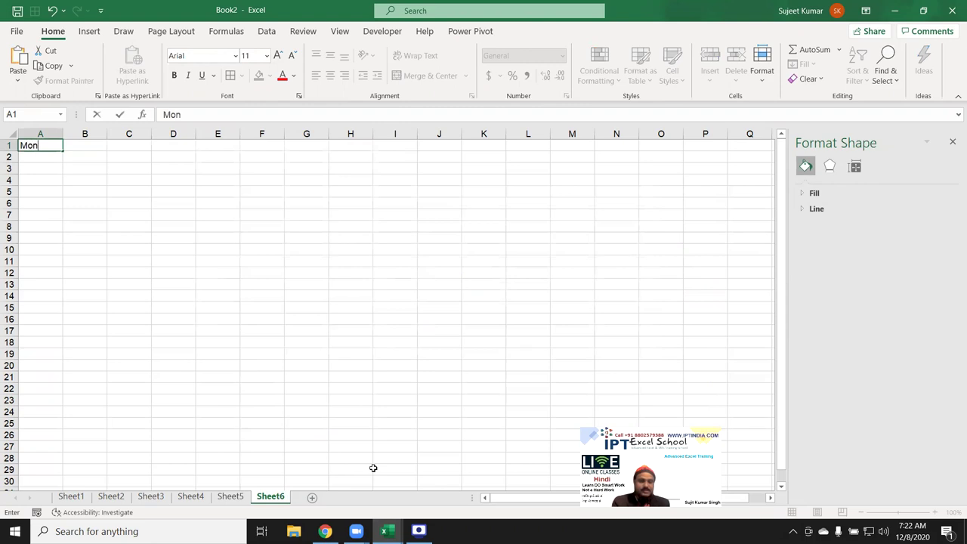
key("Return")
key("Up")
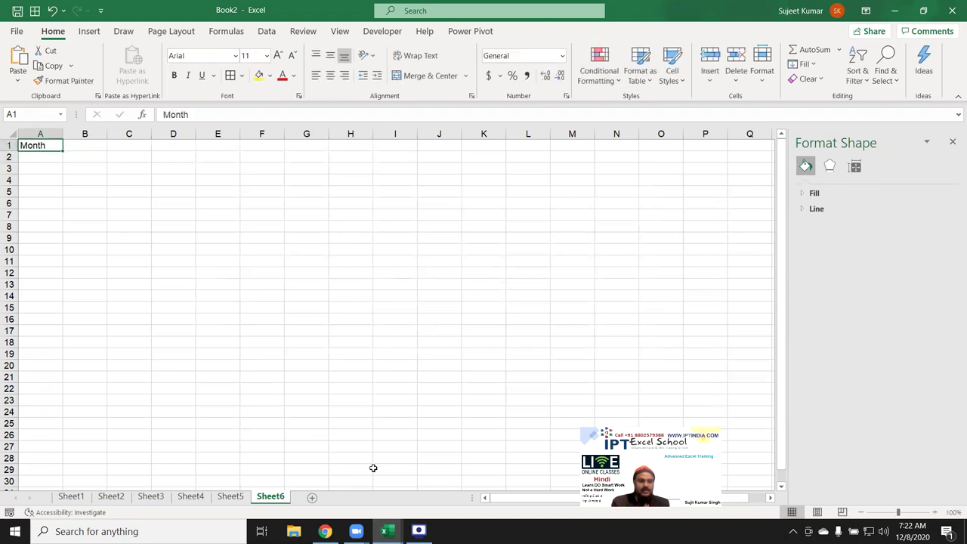
key("Right")
type("Puja")
left_click(112, 191)
left_click(93, 142)
left_click_drag(106, 150, 314, 156)
left_click(56, 154)
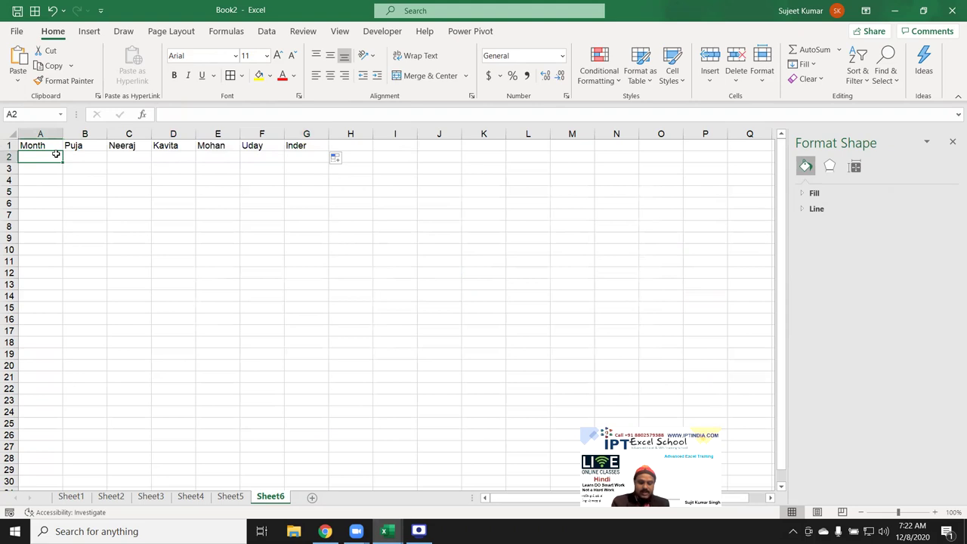
Step: Fill the months Jan through Sep down A2:A10
type("Jan")
key("Return")
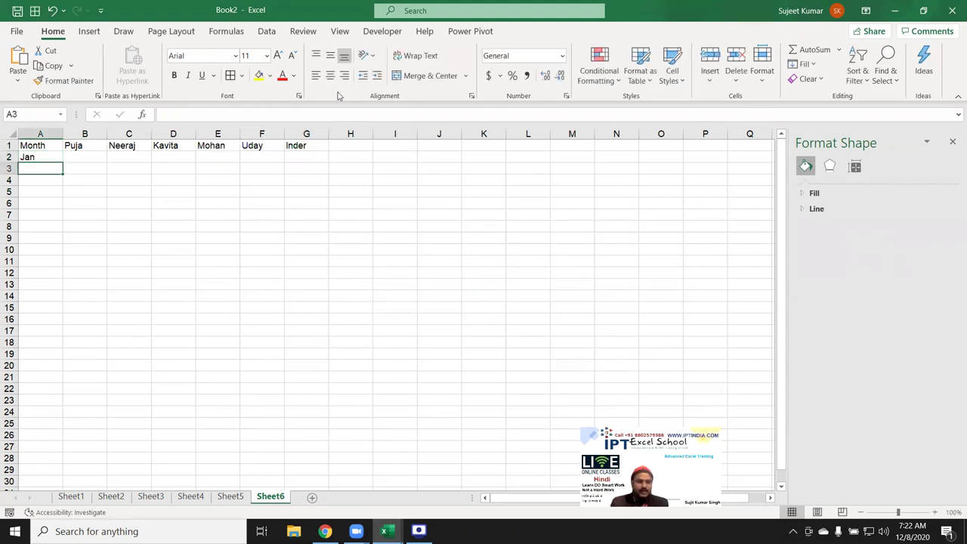
left_click(58, 156)
left_click_drag(63, 163, 45, 254)
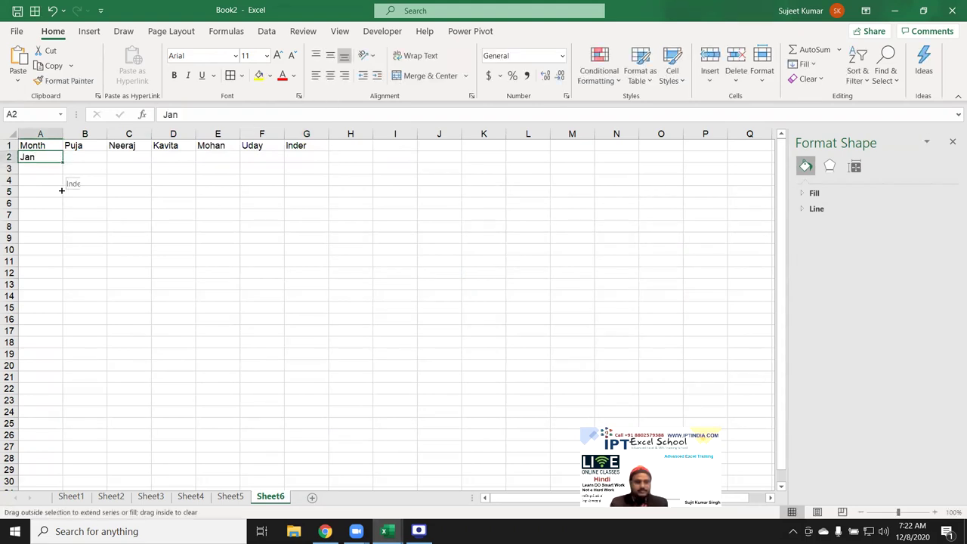
Step: Enter =RANDBETWEEN(10,90) in B2 and fill it across and down B2:G10
left_click(97, 158)
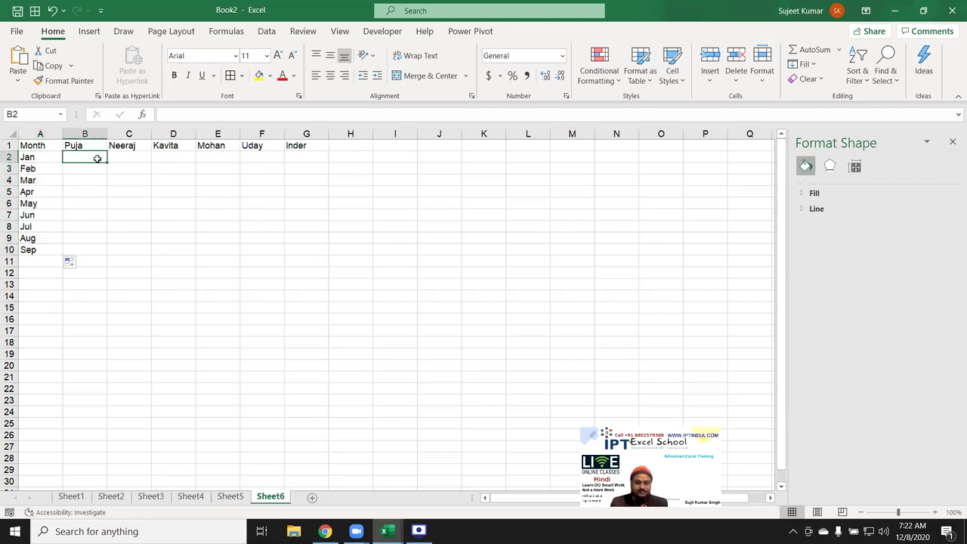
type("=ra")
key("Down")
key("Down")
key("Down")
key("Tab")
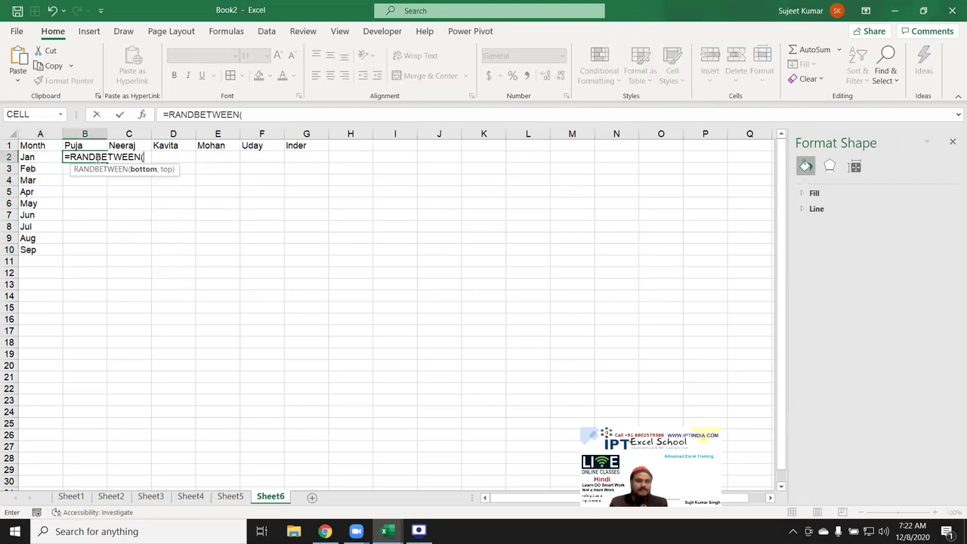
type(",50)")
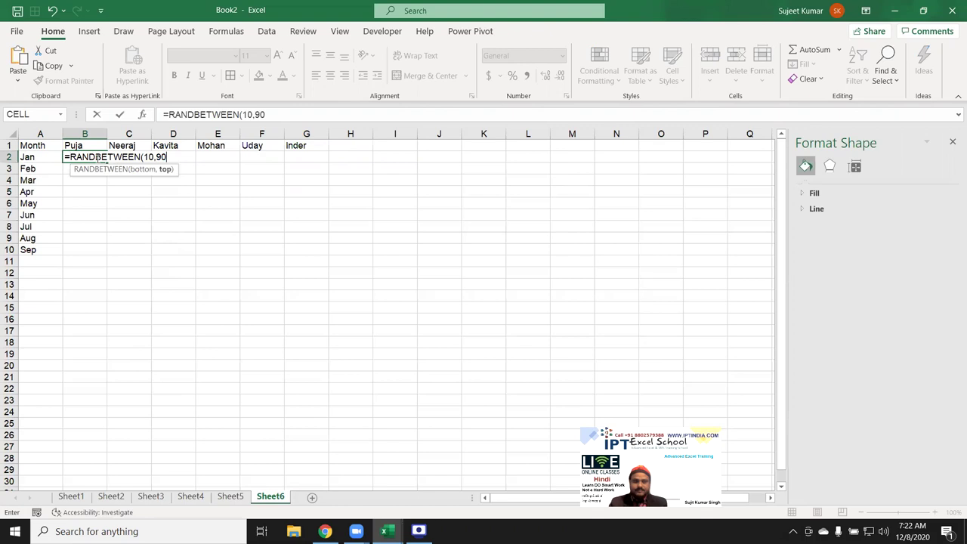
key("Return")
left_click_drag(98, 158, 297, 249)
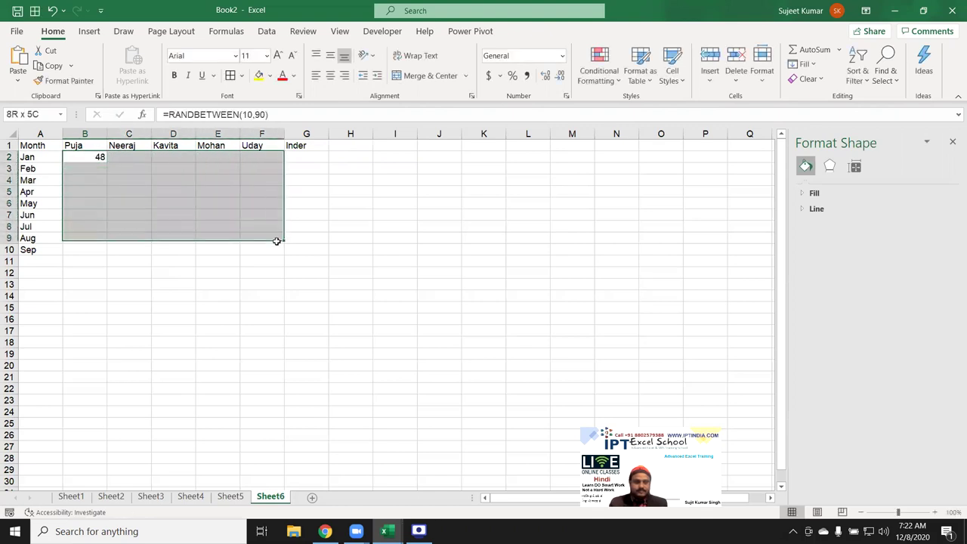
key("ctrl+r")
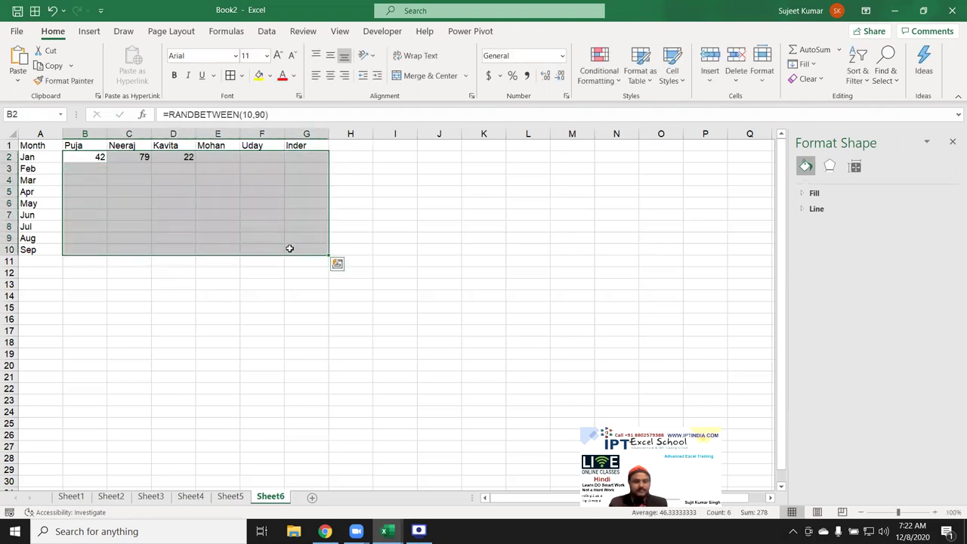
key("ctrl+d")
Step: Paste the B2:G10 random scores back over themselves as fixed values
key("ctrl+c")
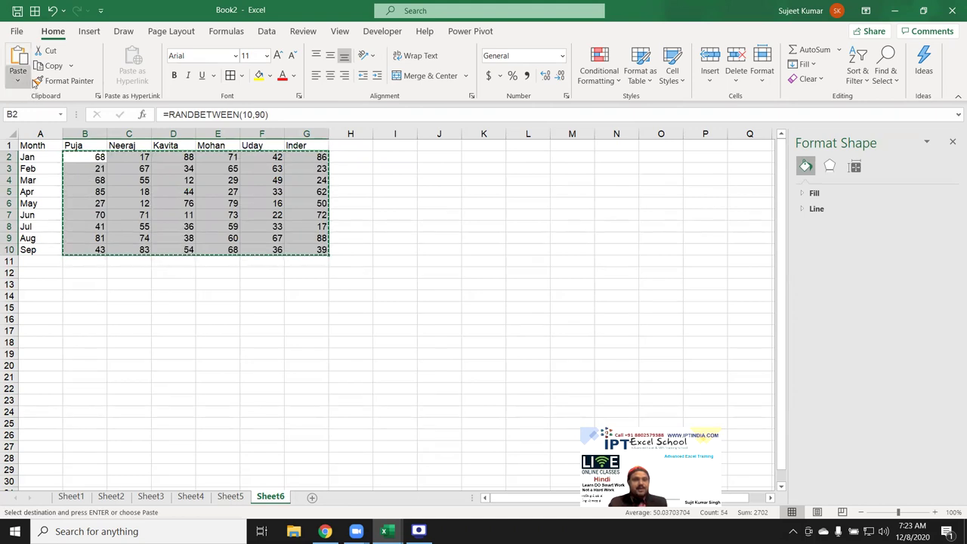
left_click(28, 83)
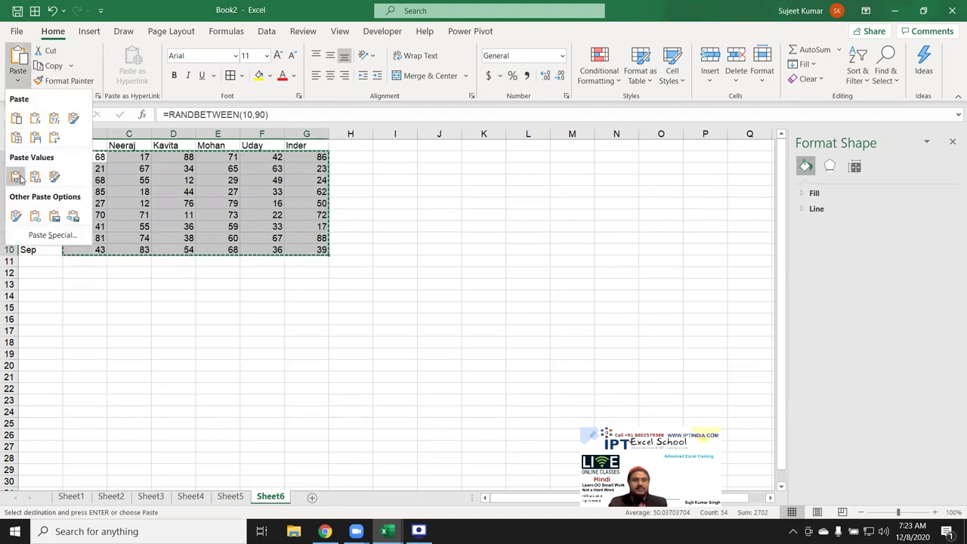
left_click(16, 177)
key("Escape")
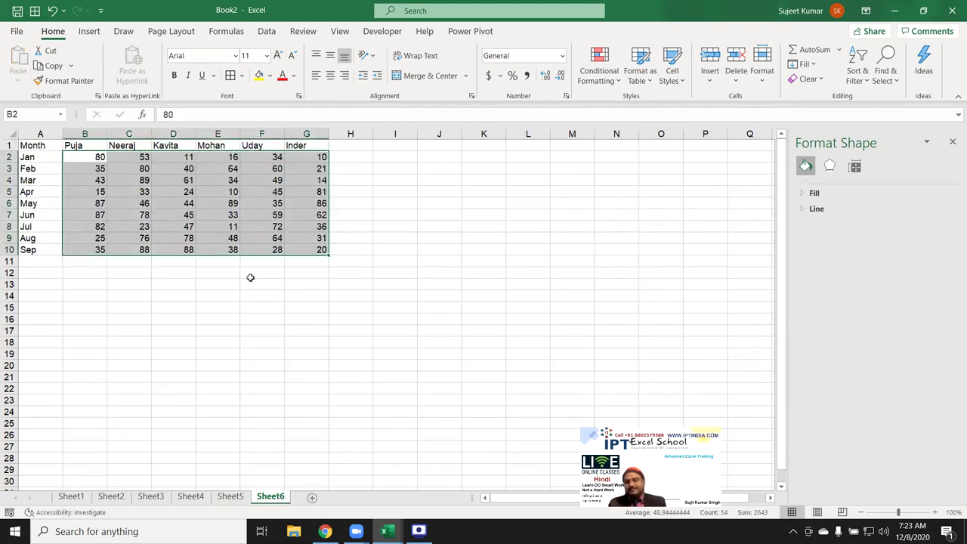
left_click(247, 306)
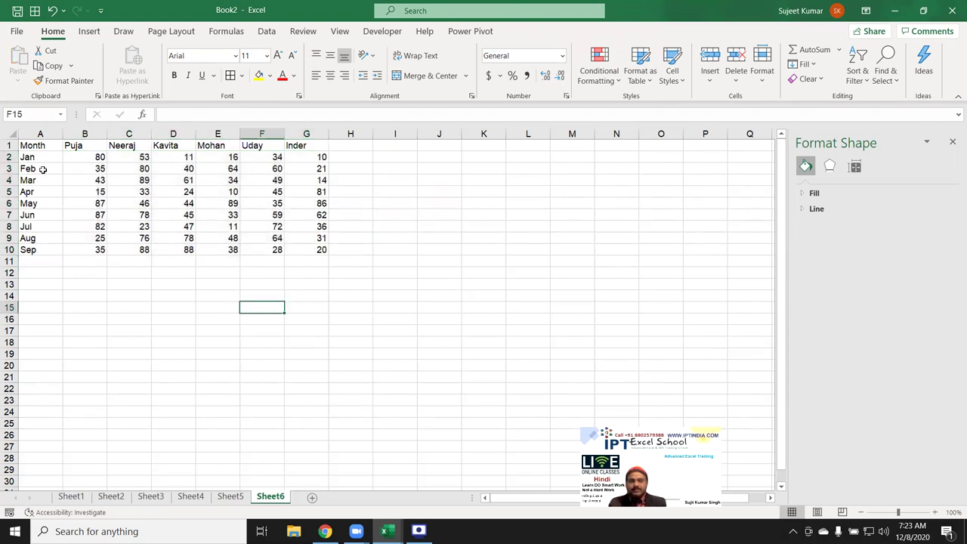
left_click_drag(42, 147, 286, 156)
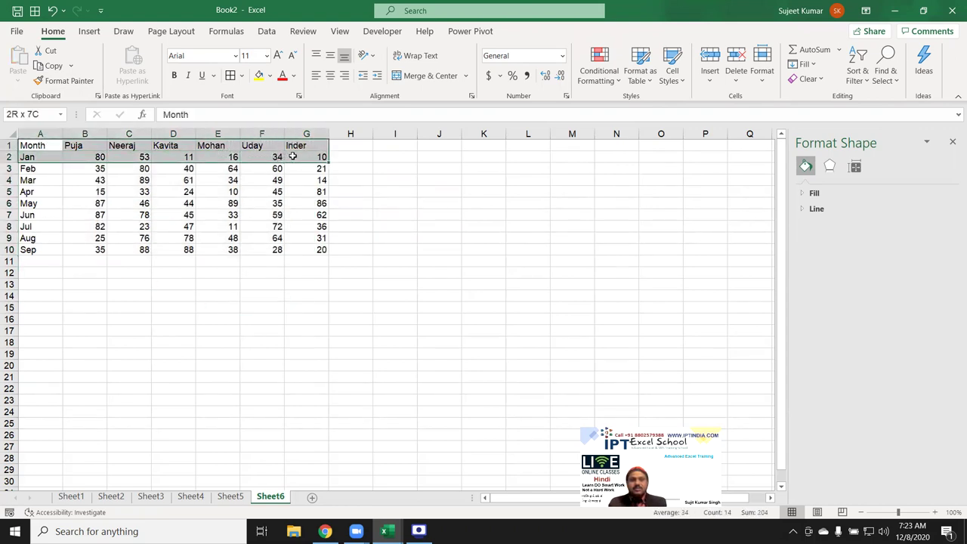
left_click(36, 146)
left_click_drag(36, 146, 309, 252)
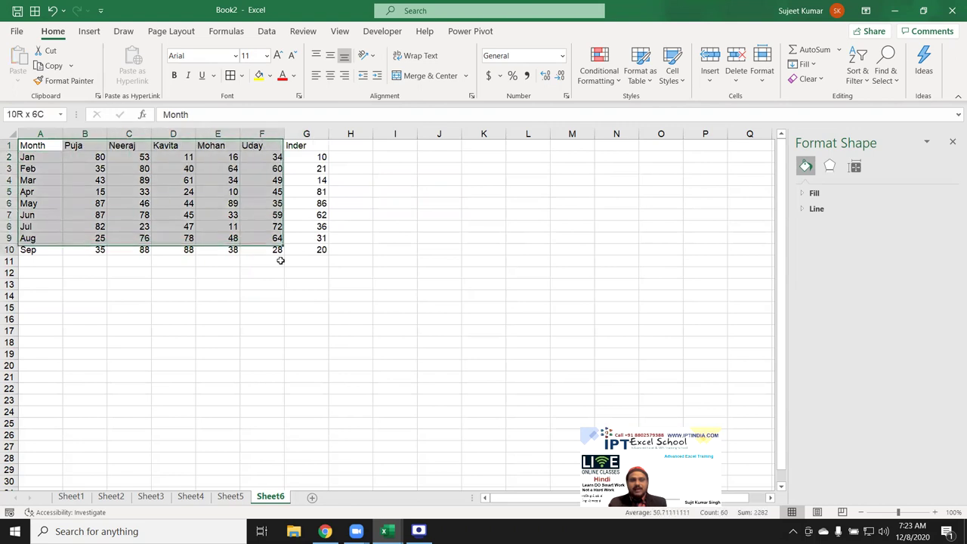
left_click(88, 31)
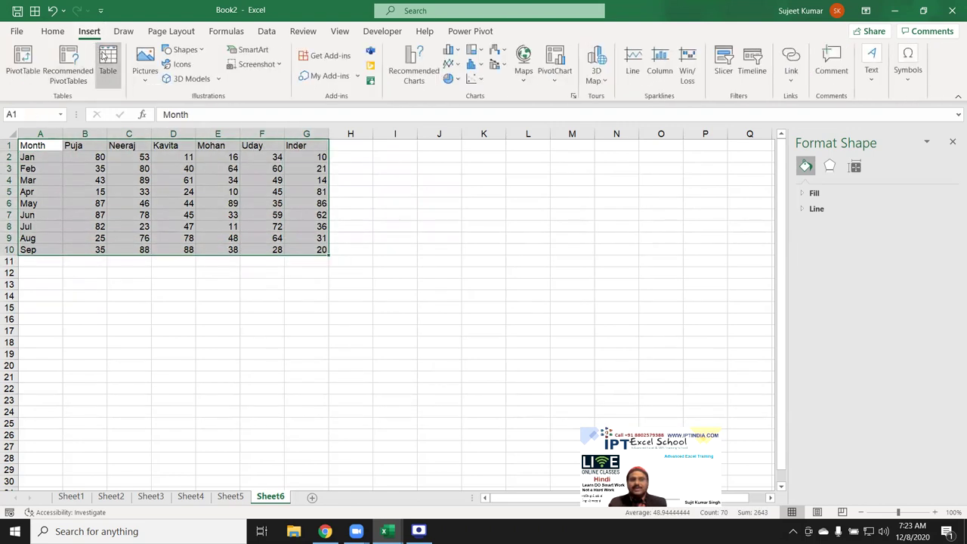
left_click(451, 51)
left_click(452, 92)
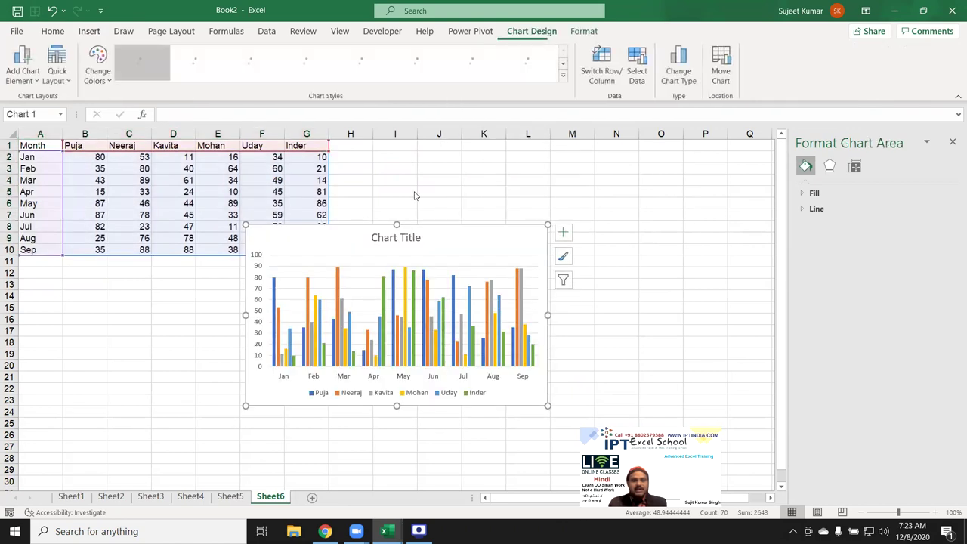
left_click_drag(313, 237, 423, 147)
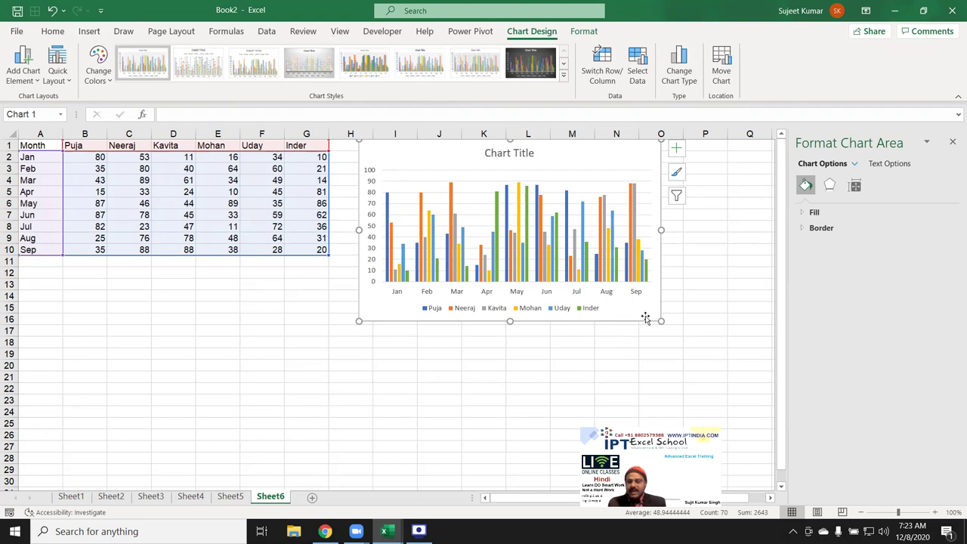
key("ctrl+z")
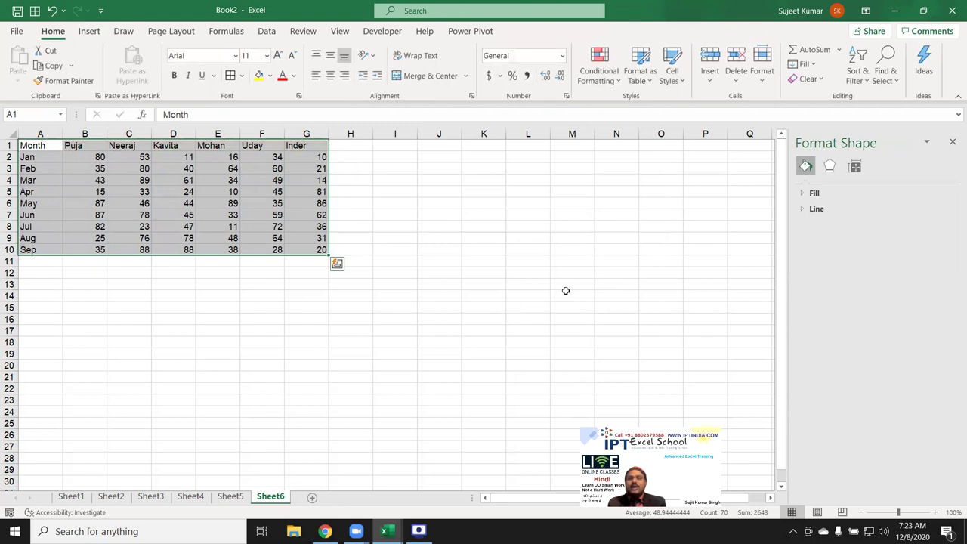
Step: Select the header row with the Jan row (A1:G2) and bring up the Insert chart options
left_click(75, 146)
left_click_drag(33, 157, 43, 172)
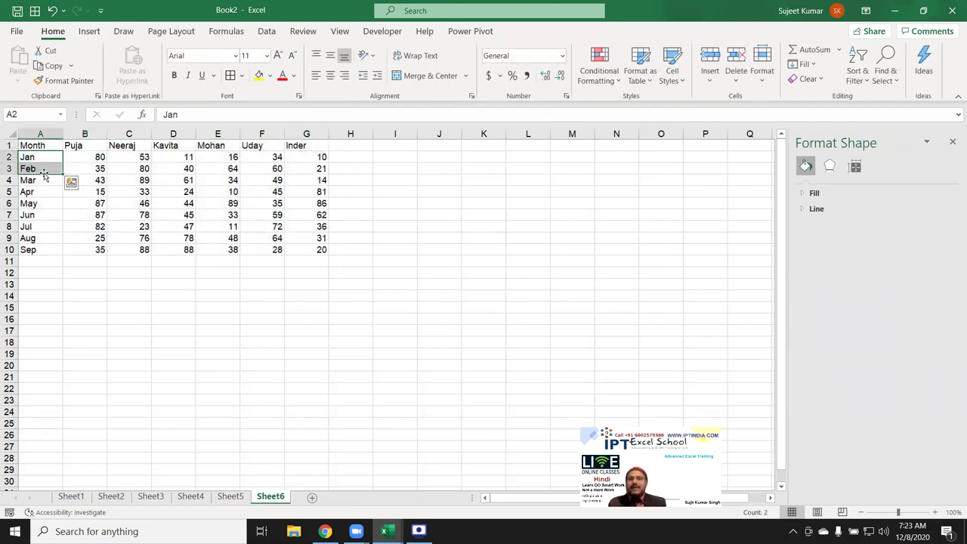
left_click(41, 158)
left_click_drag(74, 161, 305, 157)
left_click_drag(81, 167, 318, 168)
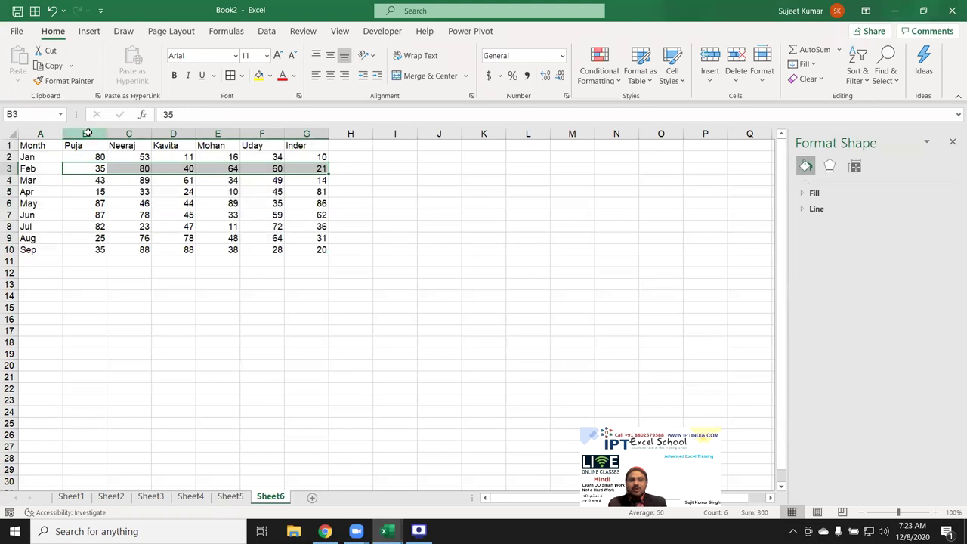
left_click_drag(85, 134, 305, 143)
left_click(128, 180)
left_click_drag(27, 157, 23, 234)
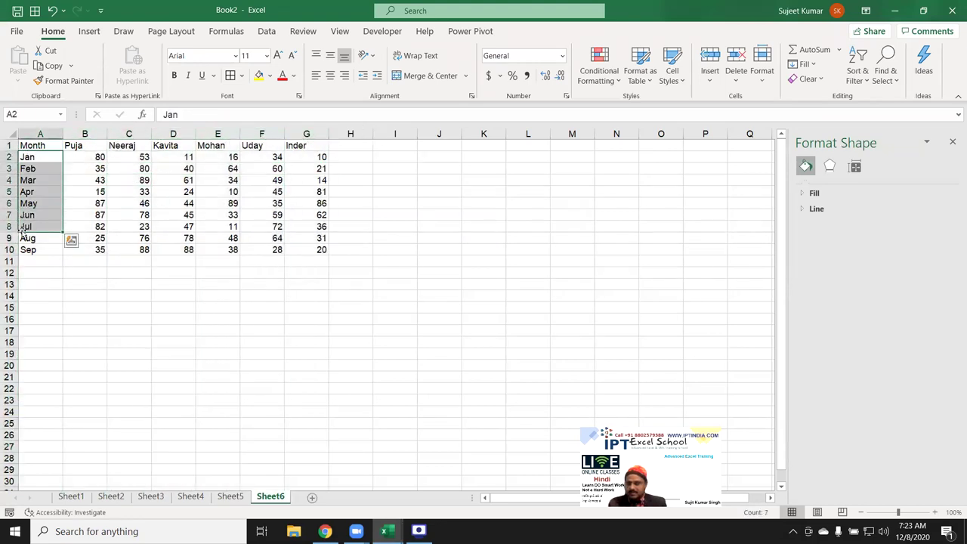
mouse_move(31, 145)
left_mouse_down()
mouse_move(314, 167)
mouse_move(314, 157)
left_mouse_up()
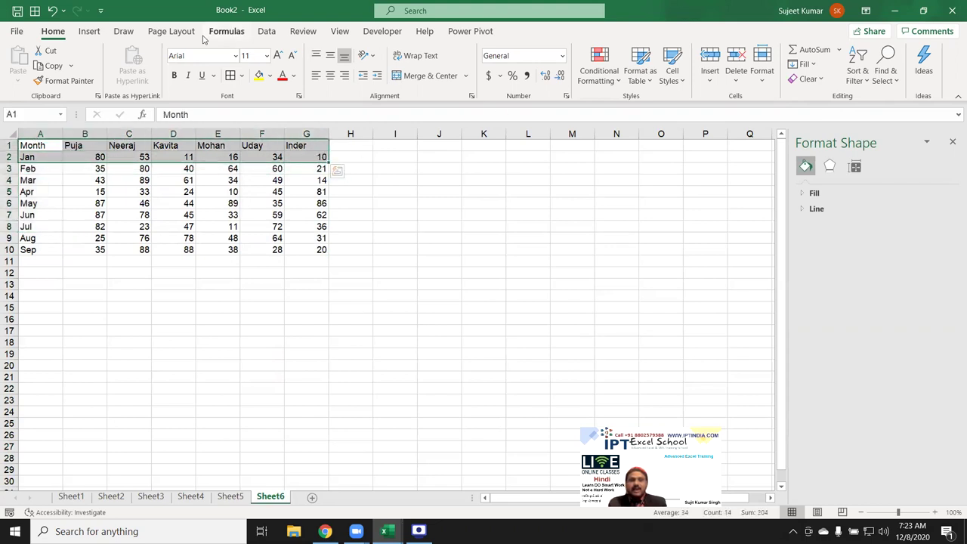
left_click(101, 34)
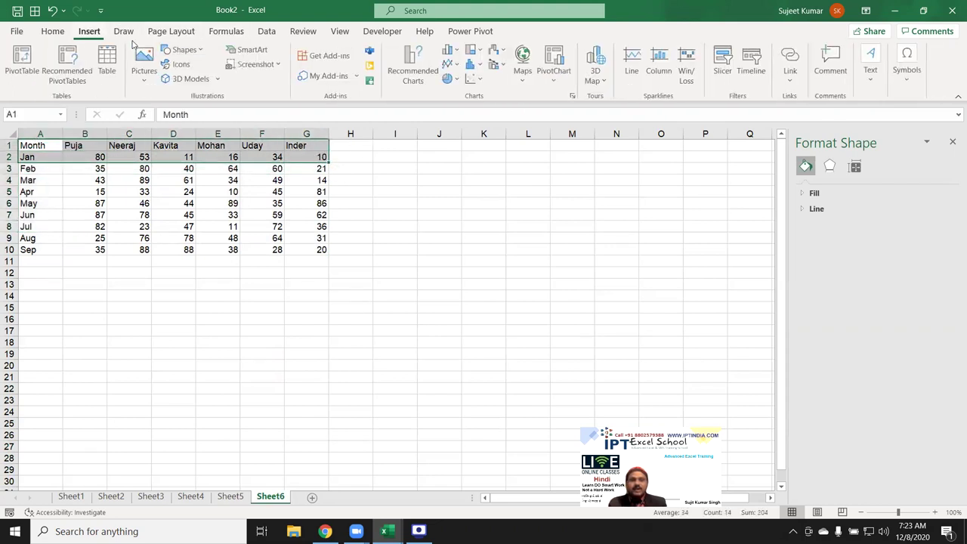
Step: Insert a clustered column chart of Jan's scores, placed and widened beside the table
left_click(456, 51)
left_click(458, 94)
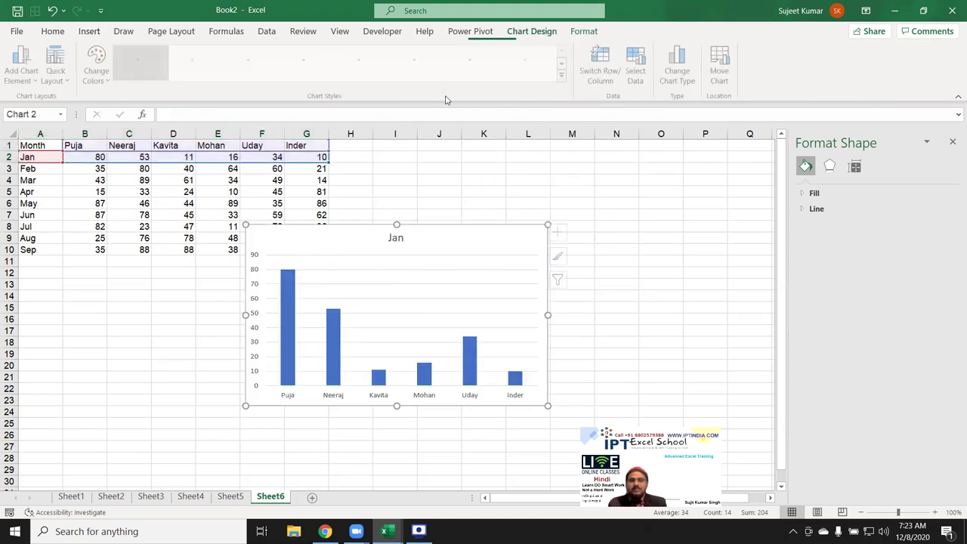
left_click_drag(336, 251, 466, 161)
left_click_drag(677, 320, 694, 318)
left_click(333, 342)
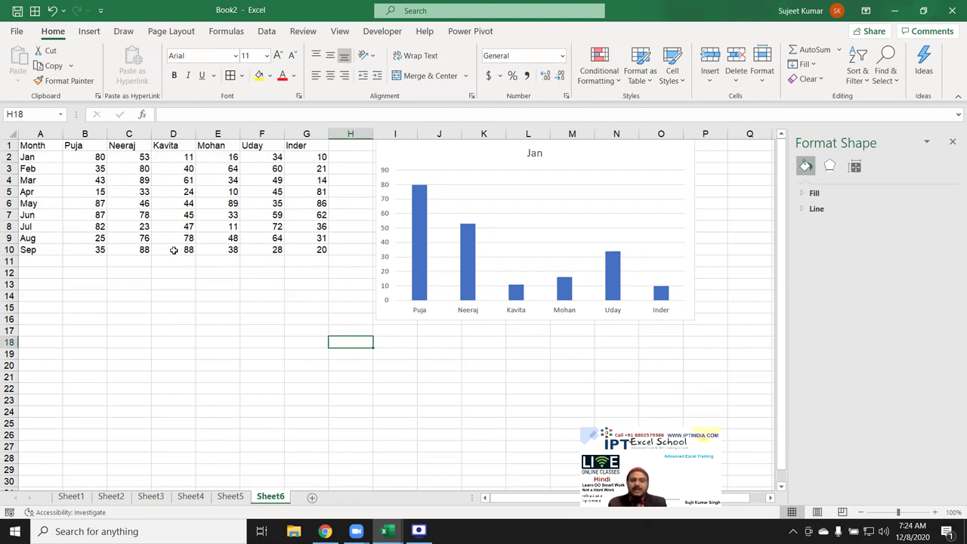
Step: Nudge the Jan chart slightly left while clicking through the Feb–Jun month cells
left_click(649, 157)
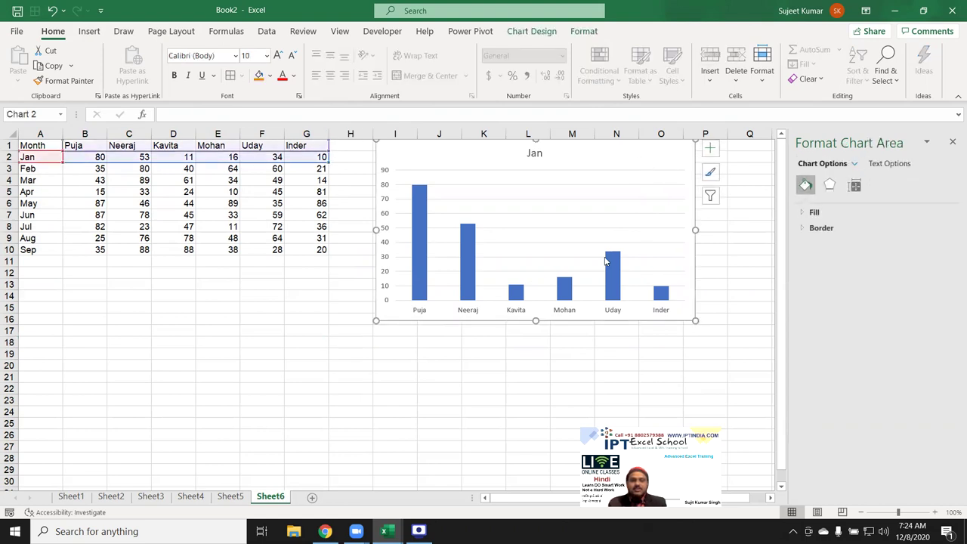
left_click(43, 173)
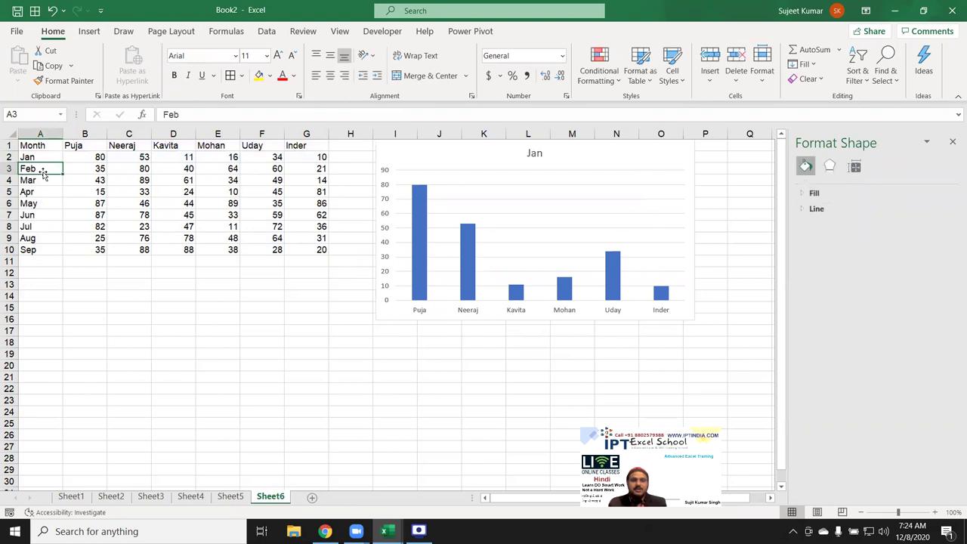
left_click(43, 180)
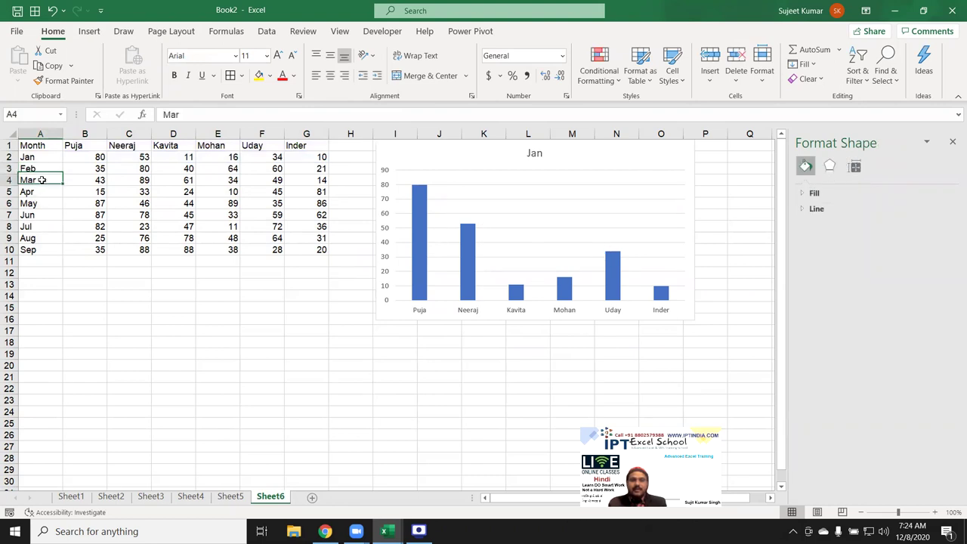
left_click_drag(440, 159, 399, 158)
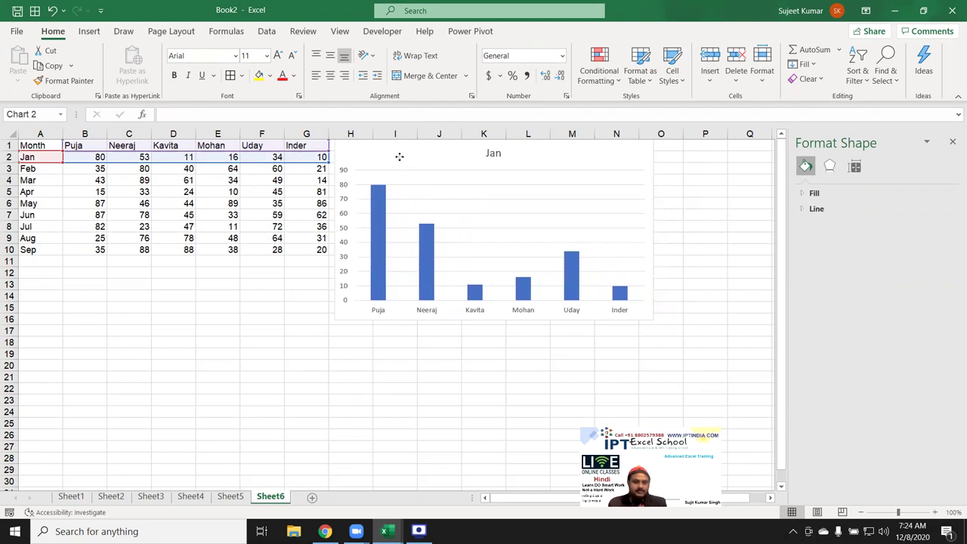
left_click(56, 191)
left_click(47, 215)
Step: Create an empty Worksheet_SelectionChange procedure in Sheet6's code, then return to Excel
right_click(282, 502)
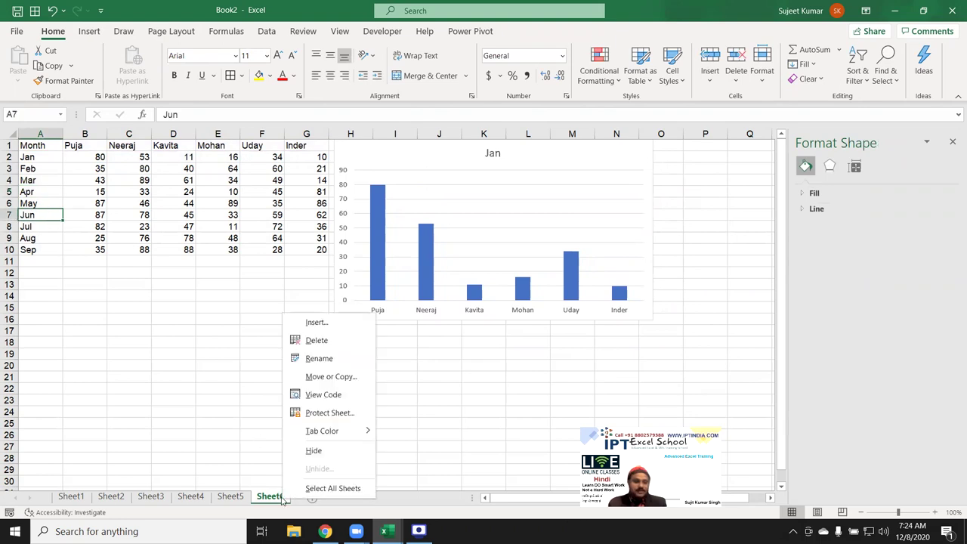
left_click(324, 394)
left_click(158, 59)
left_click(164, 78)
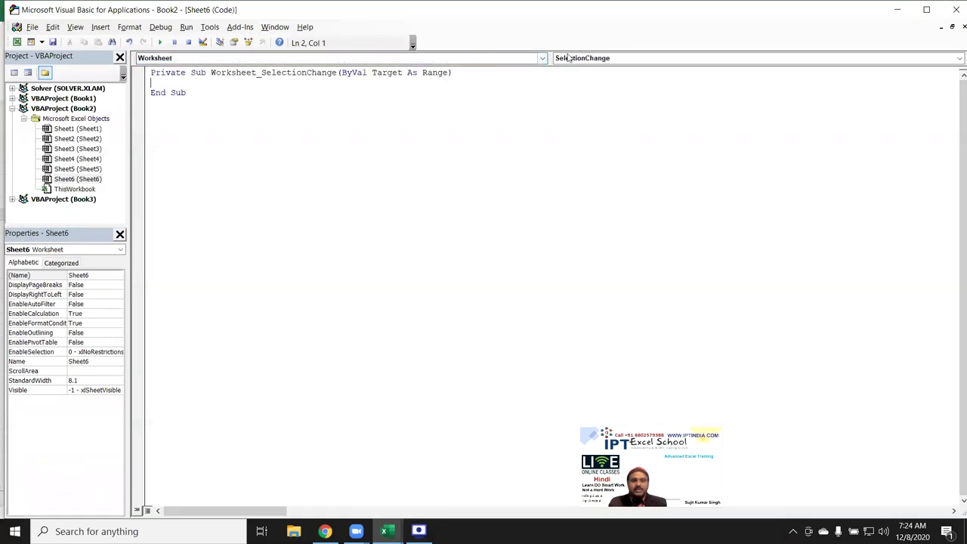
key("Return")
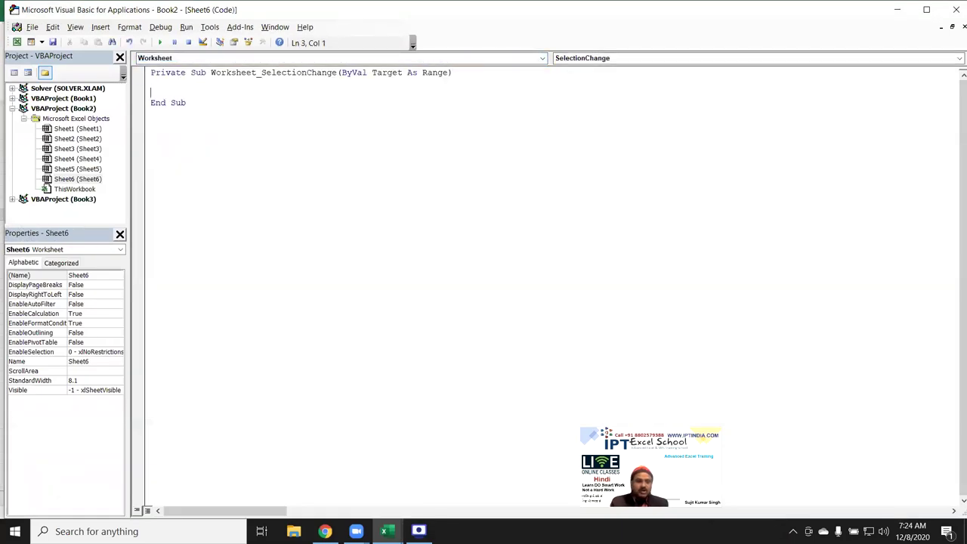
key("alt+F11")
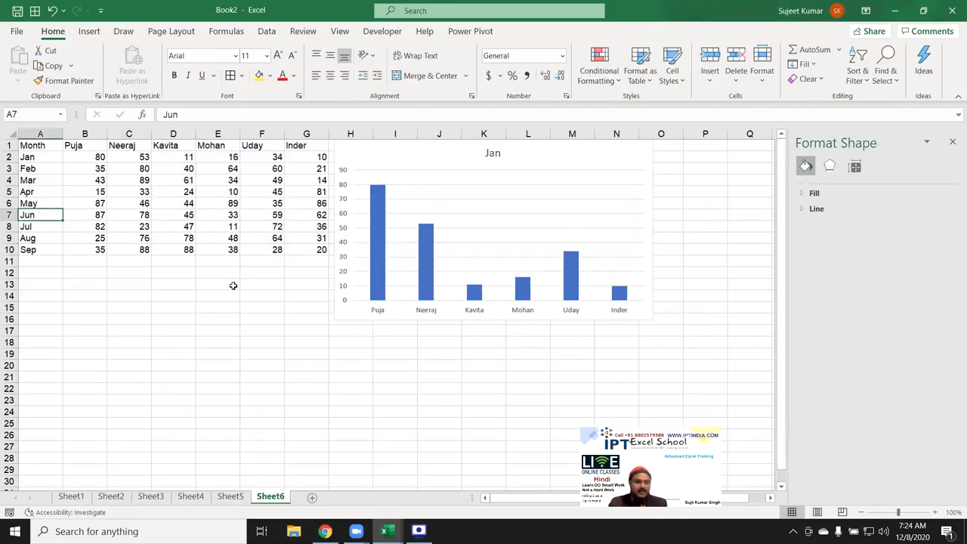
left_click(47, 293)
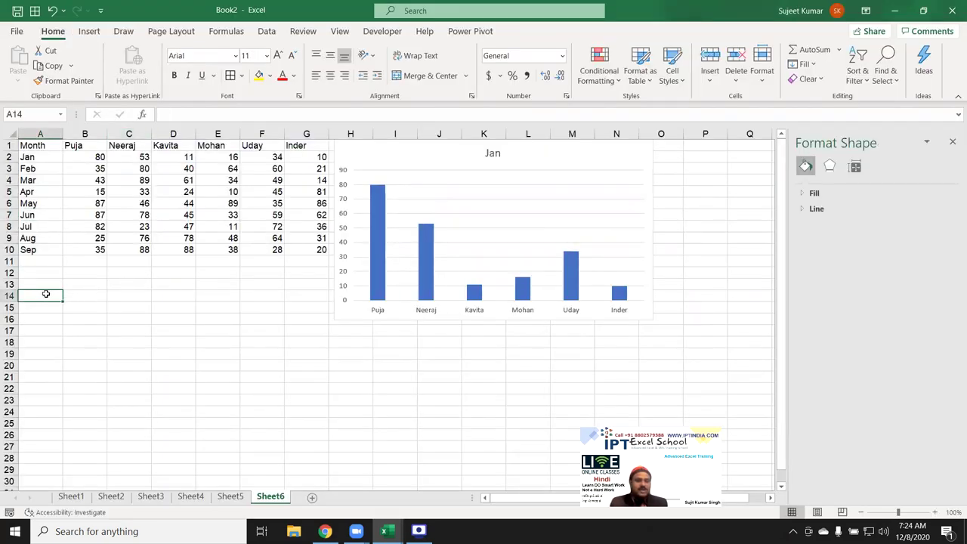
Step: Copy the header row A1:G1 into row 17
left_click(46, 145)
key("ctrl+shift+Right")
key("ctrl+c")
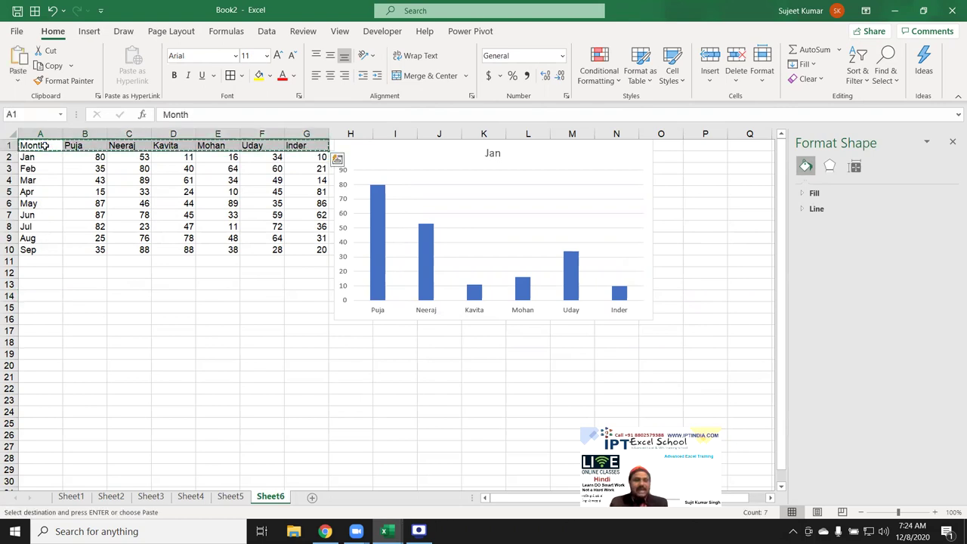
key("Down")
key("Down")
key("Down")
key("Down")
key("Down")
key("Down")
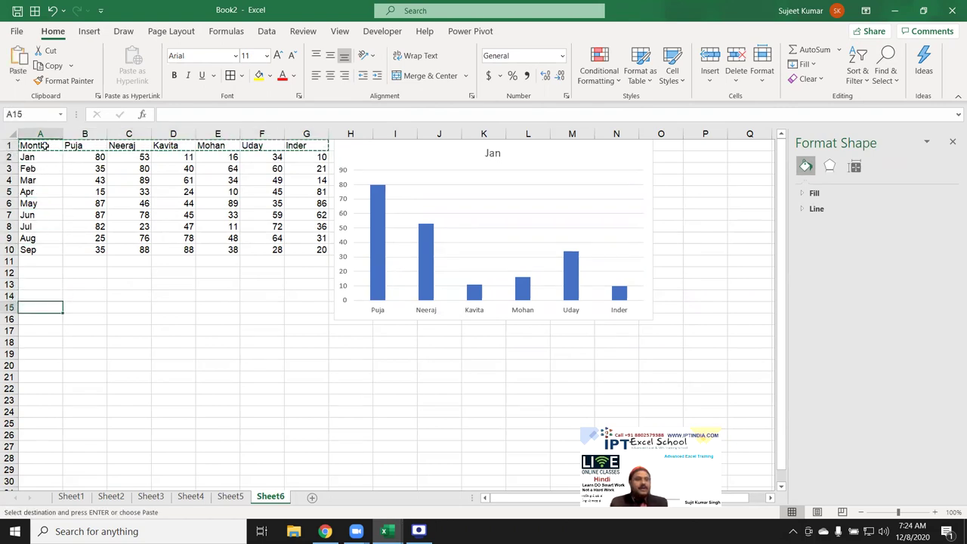
key("ctrl+v")
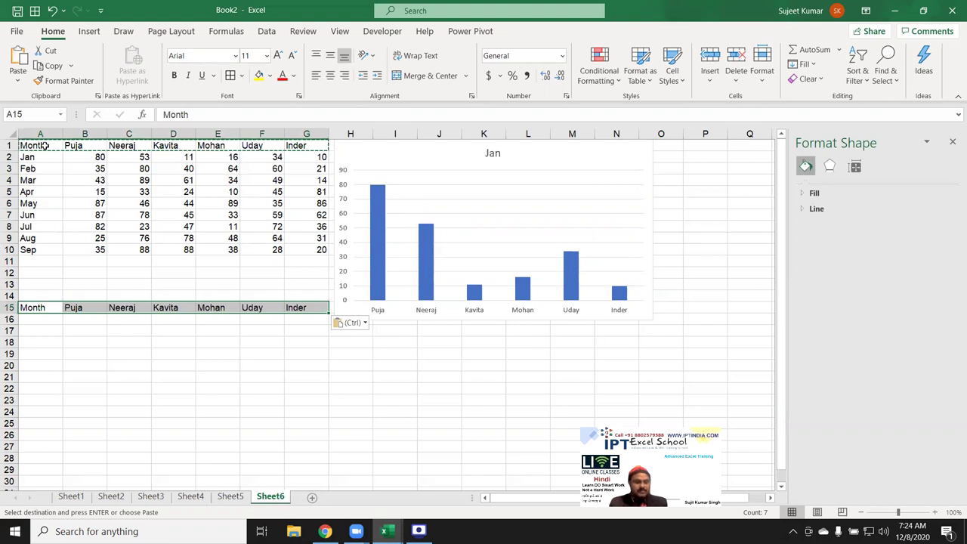
key("ctrl+z")
key("Down")
key("Down")
key("ctrl+v")
key("Escape")
Step: Put 1 in A16 and enter an OFFSET formula in A18 using A1 and A16
key("Up")
type("1")
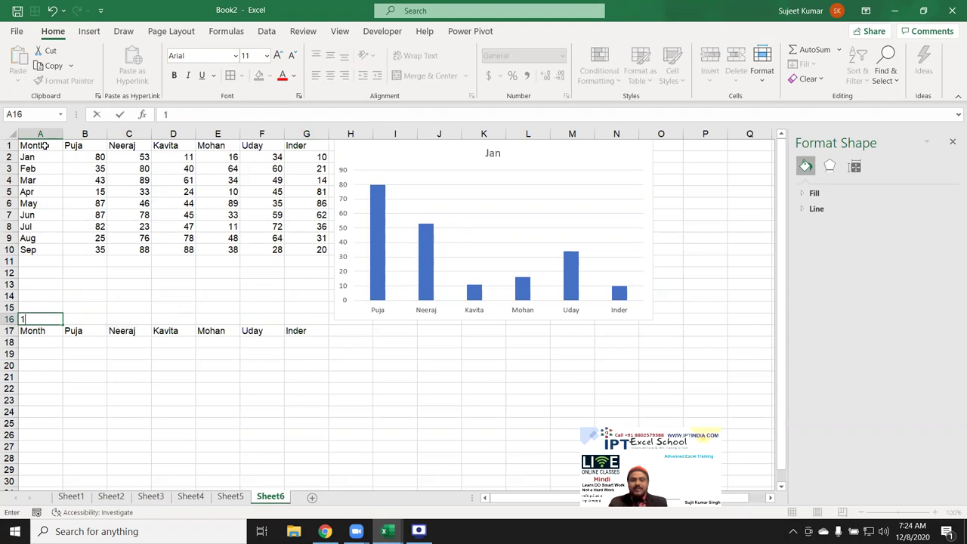
key("ctrl+Return")
key("Down")
key("Down")
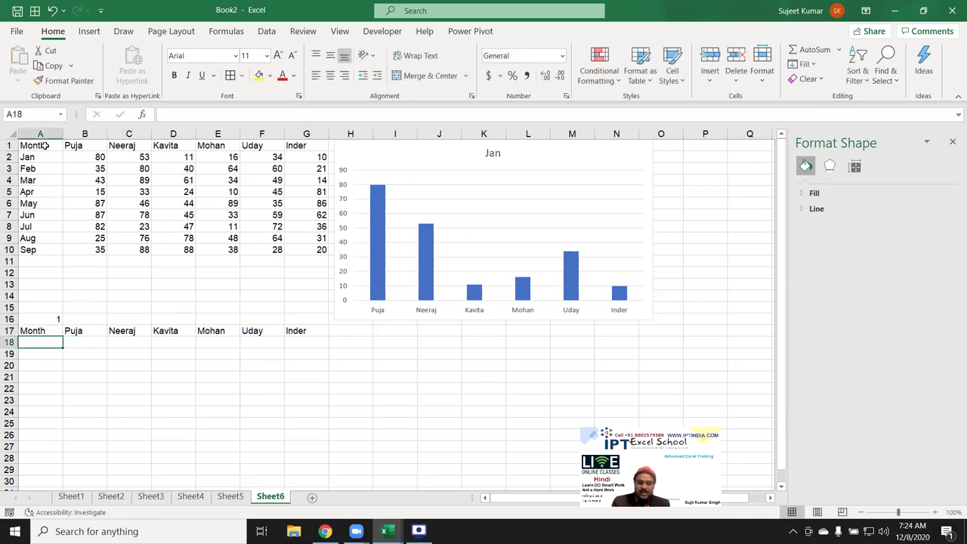
type("=of")
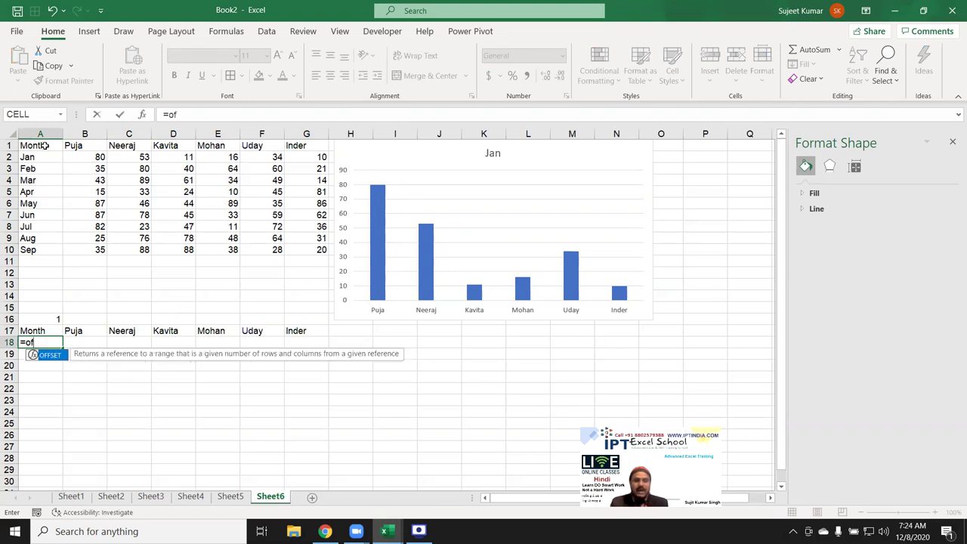
key("Tab")
key("Up")
key("Up")
key("Up")
key("Up")
key("Up")
key("Up")
key("Up")
type(",")
key("Up")
key("Up")
type(",")
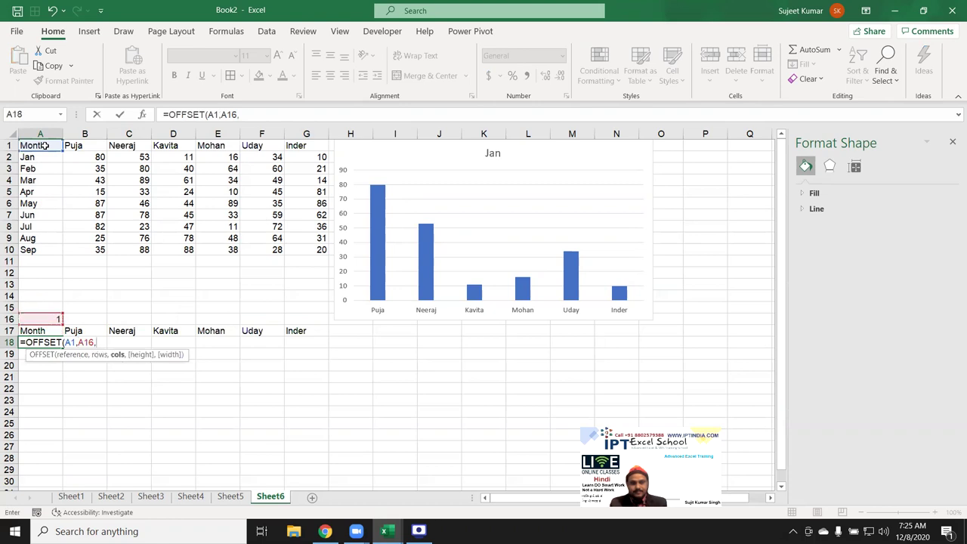
type("0")
key("Return")
Step: Make A18's formula read =OFFSET(A1,$A$16,0) with the A16 reference absolute
left_click_drag(58, 335, 59, 344)
left_click(53, 343)
left_click(233, 114)
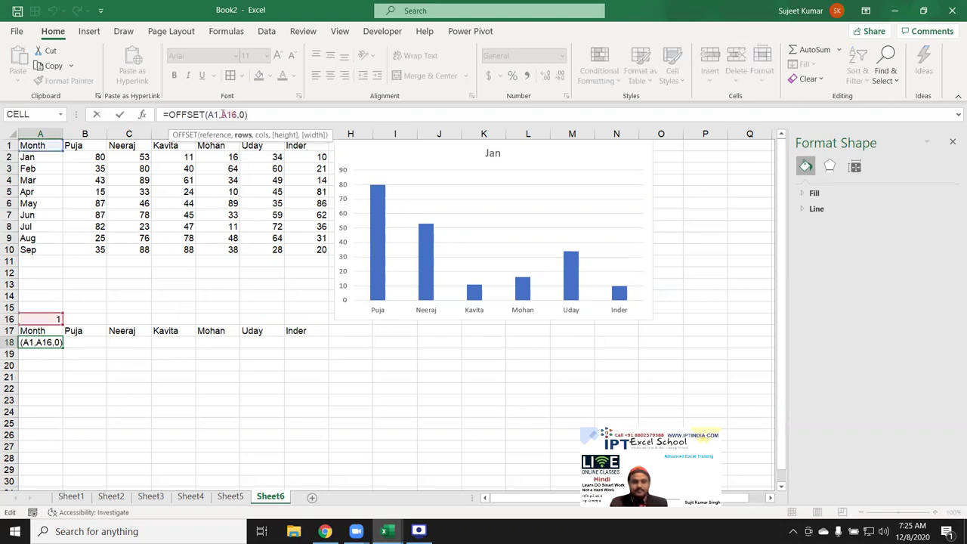
key("F4")
key("Return")
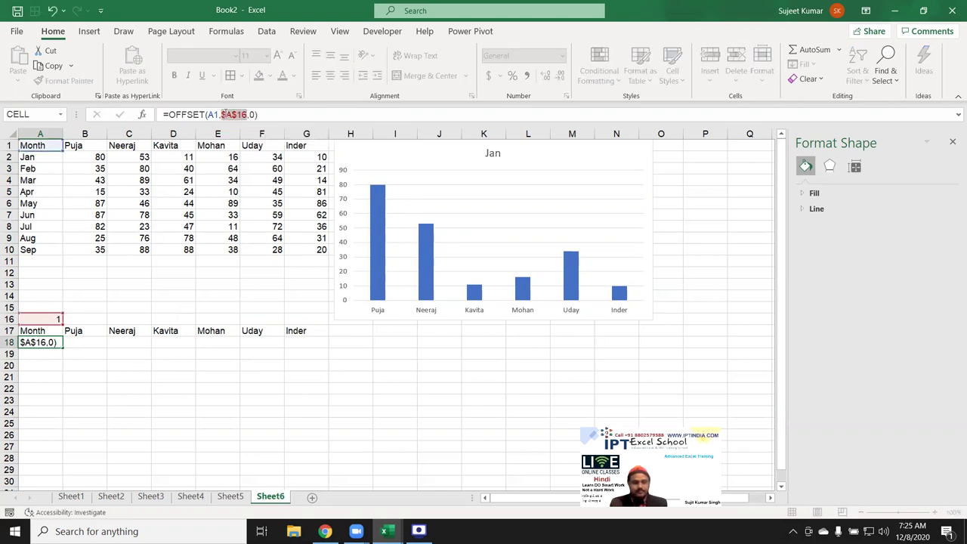
Step: Extend the formula across A18:G18 and point the Jan chart's data at row 18
left_click_drag(46, 339, 295, 347)
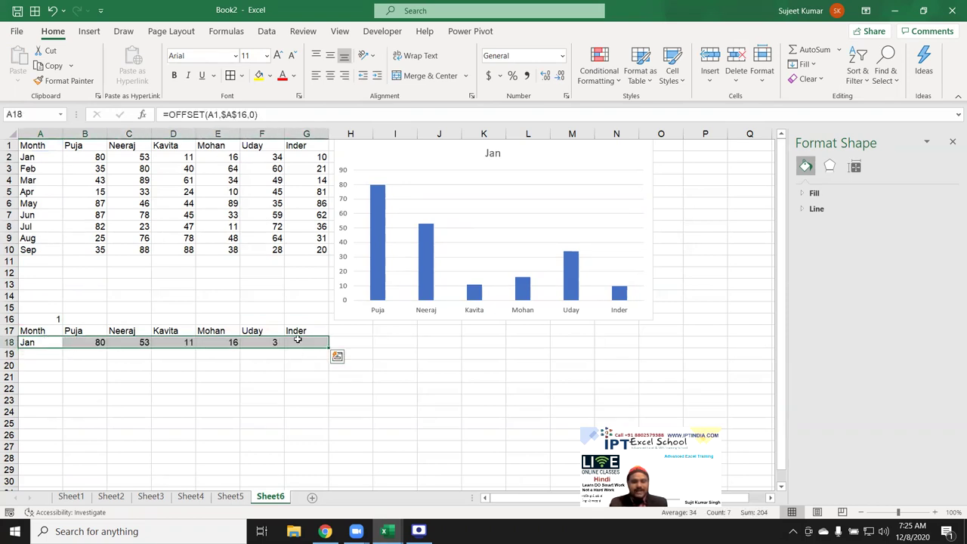
left_click(367, 315)
left_click_drag(148, 164, 138, 342)
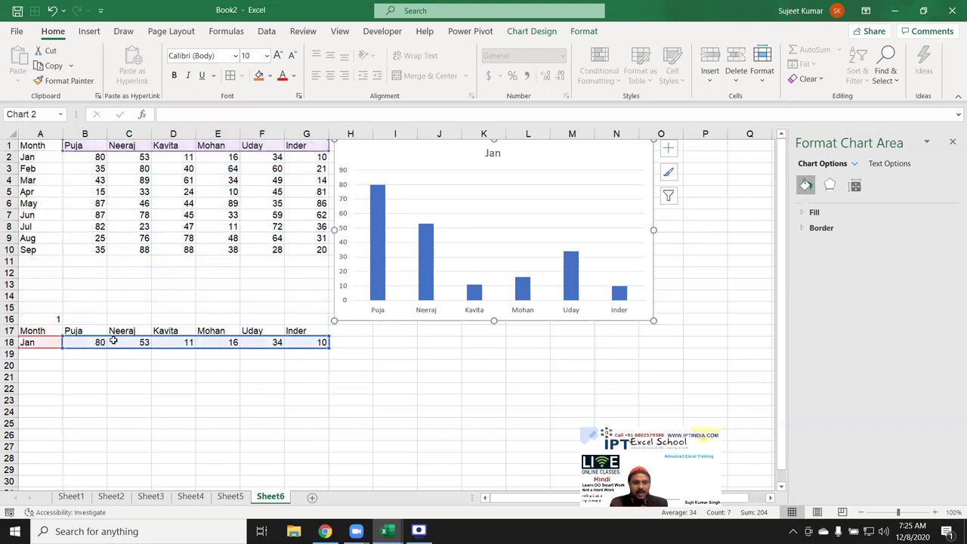
Step: Try month numbers 2, 3, then 4 in A16 so row 18 shows Apr scores
left_click(68, 309)
left_click(53, 318)
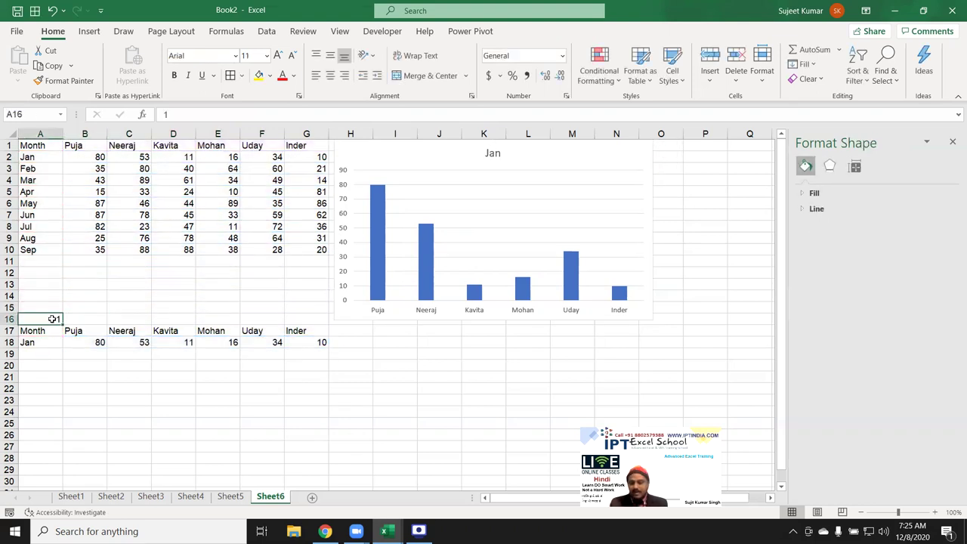
type("2")
key("Return")
left_click(52, 319)
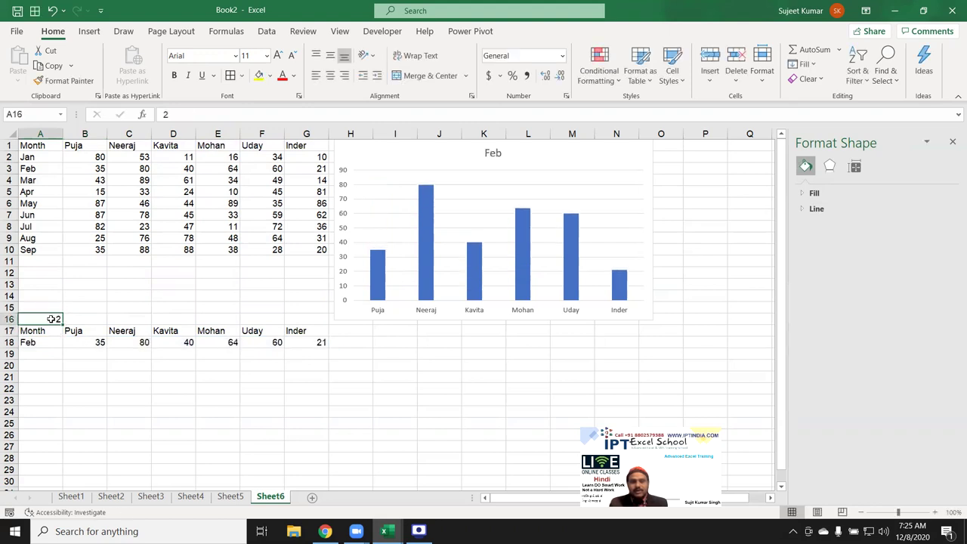
type("3")
key("Return")
left_click(51, 319)
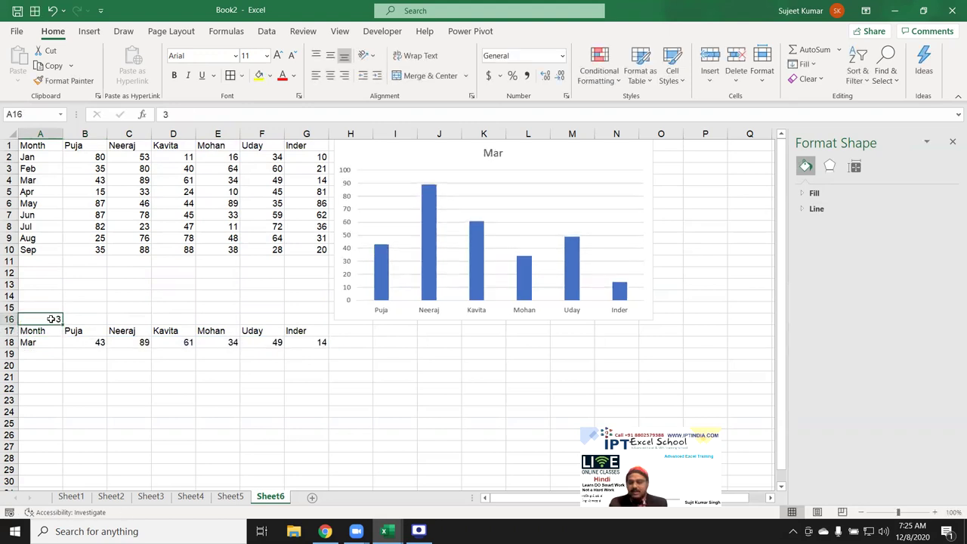
type("4")
key("Return")
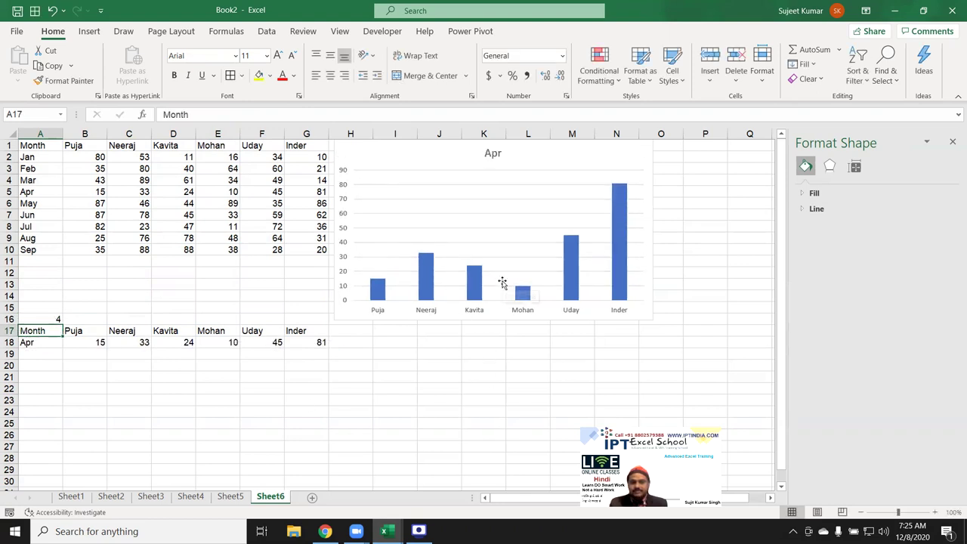
Step: Check A18's OFFSET formula, select the Feb cell, and switch to the code editor
left_click(45, 343)
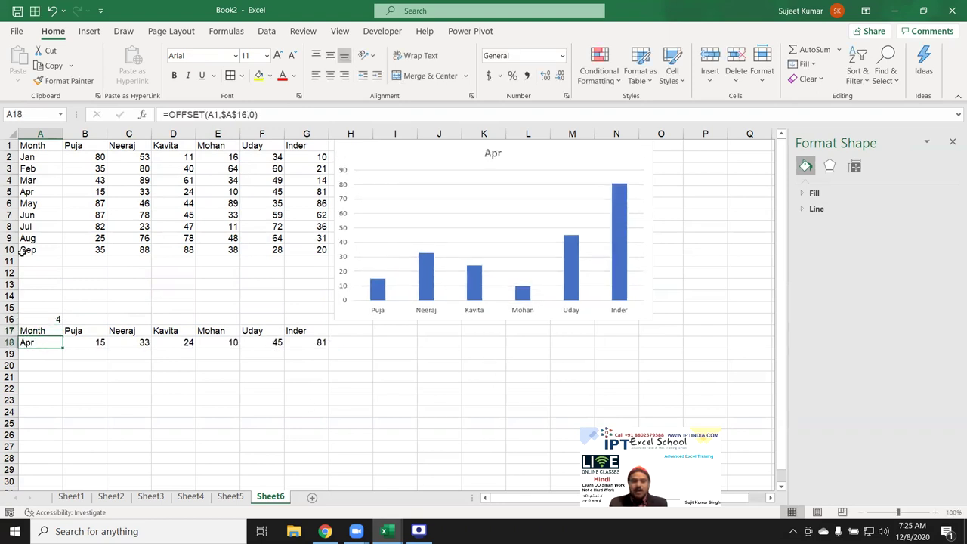
left_click(41, 172)
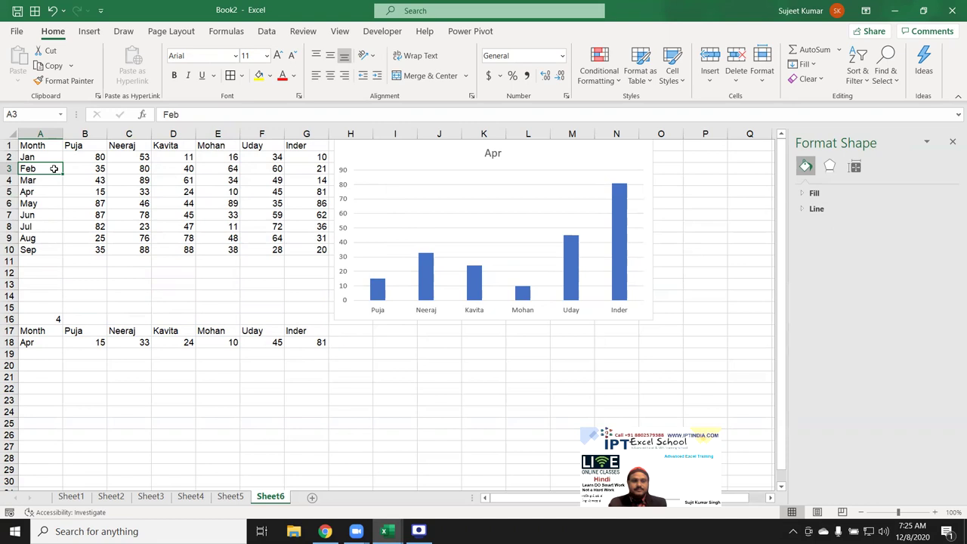
key("alt+F11")
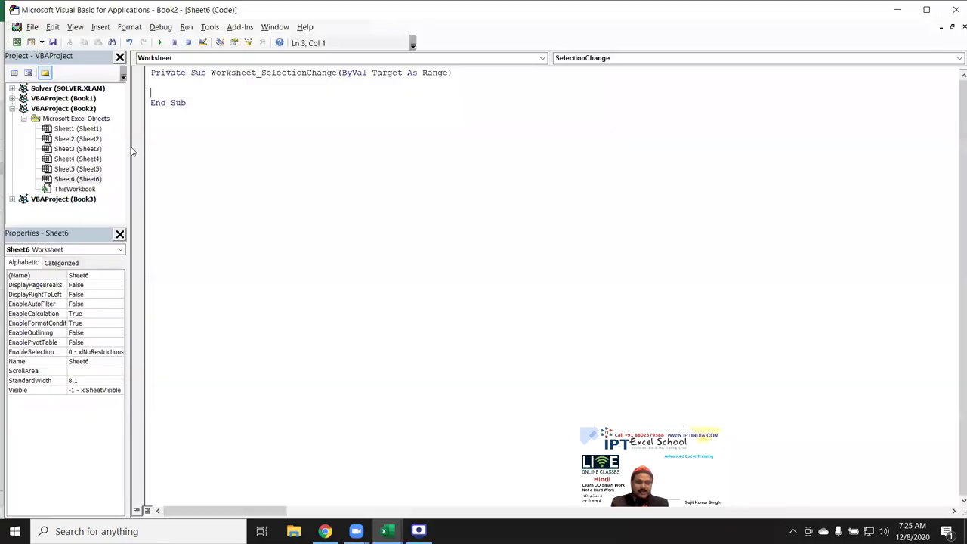
Step: Write Range("A16").Value = ActiveCell.Row - 1 in the SelectionChange procedure and return to Excel
key("alt+F11")
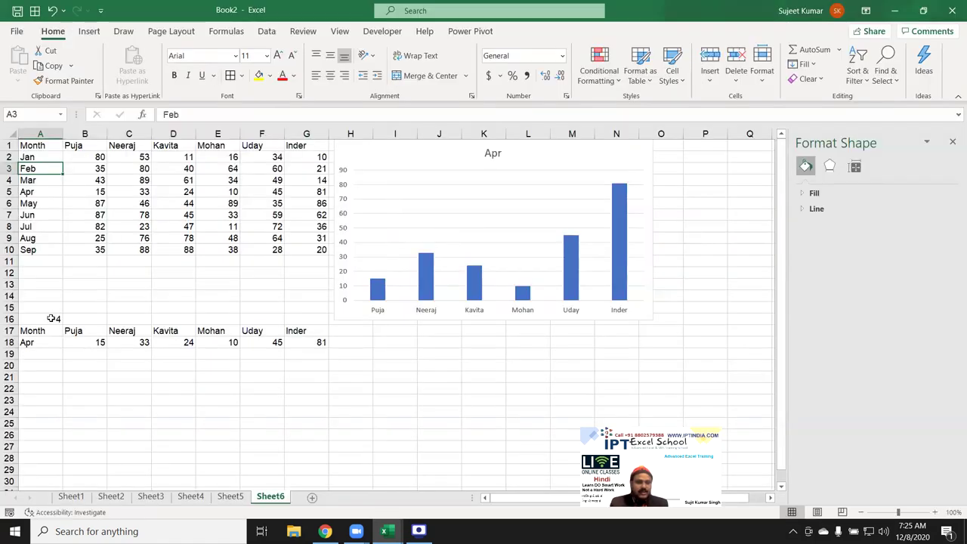
key("alt+F11")
type("nge(\"A16")
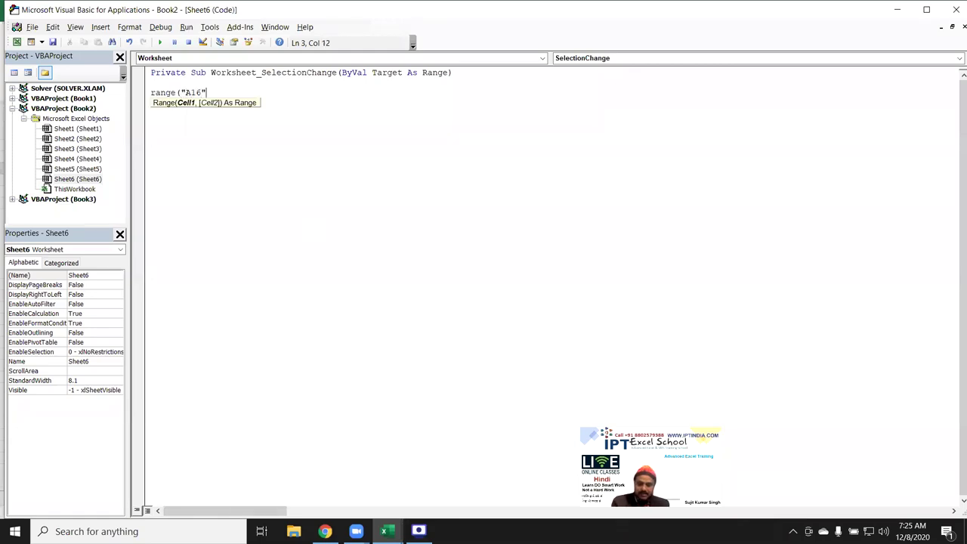
type(").")
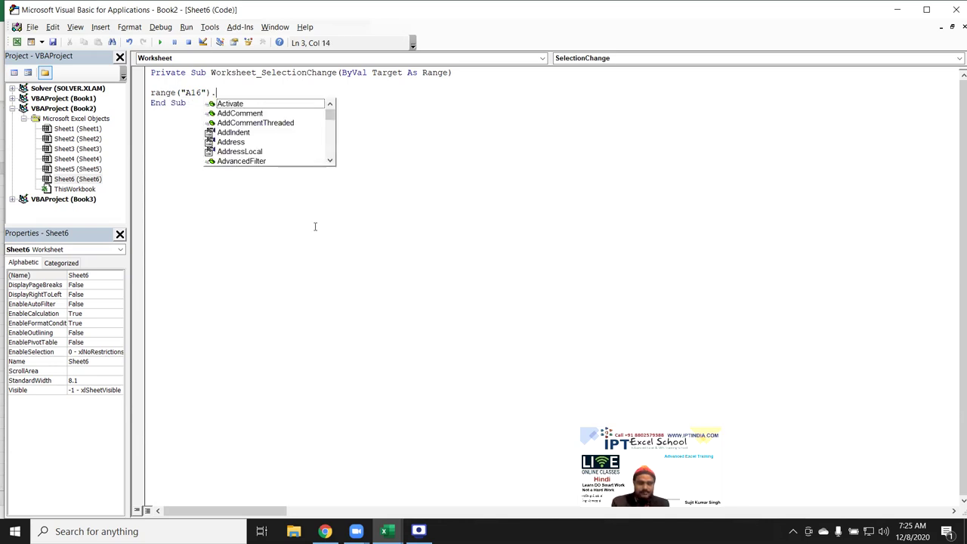
type("value = activece")
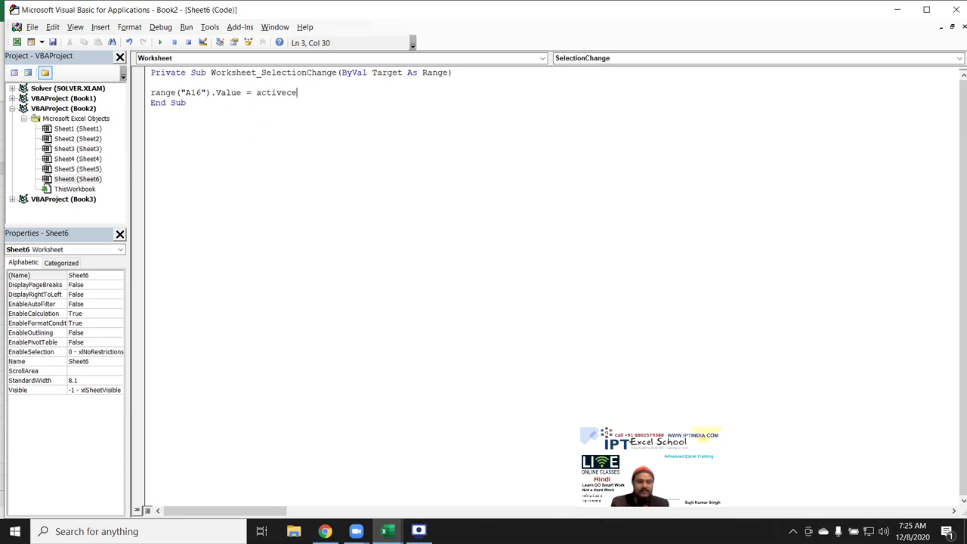
type("ro")
key("Tab")
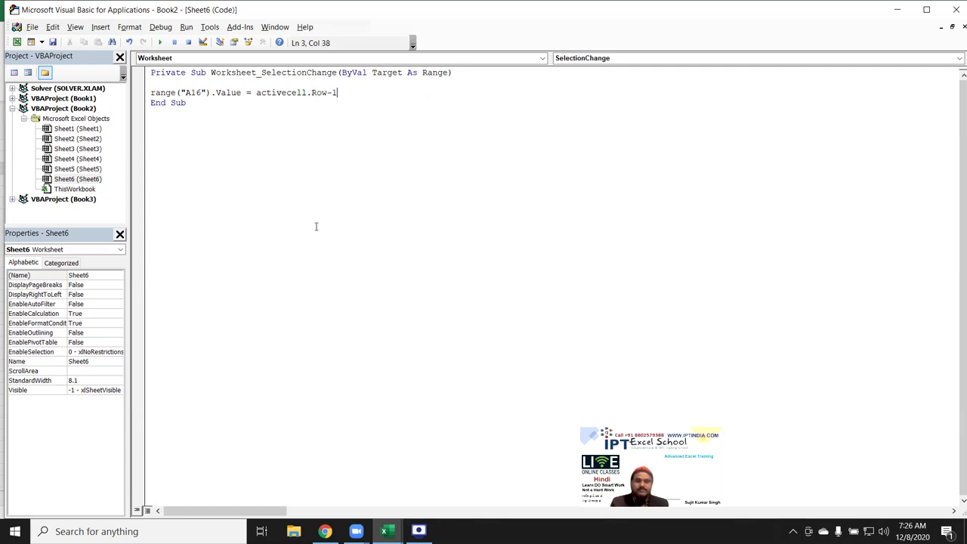
left_click(334, 176)
key("alt+F11")
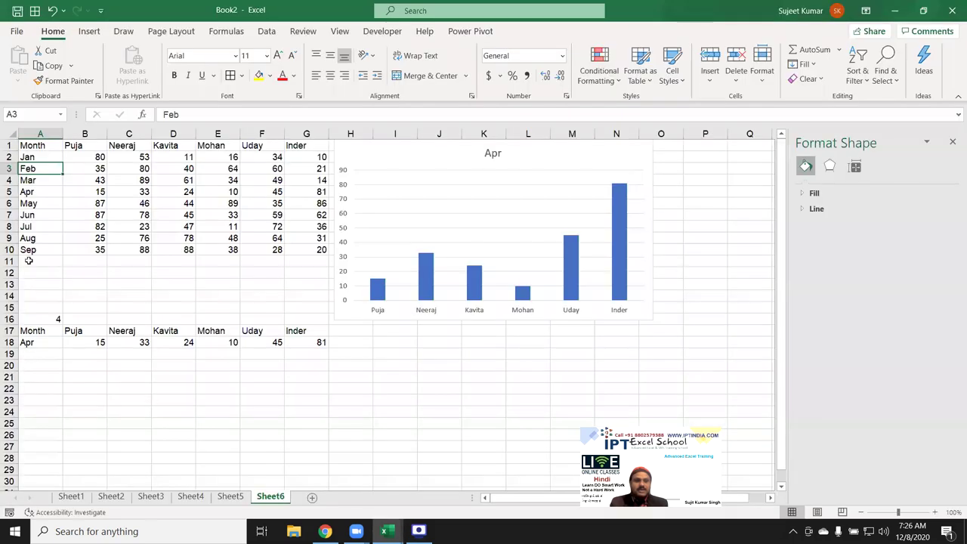
Step: Test the code on Mar, then move the chart below the month table over columns A–G
left_click(30, 178)
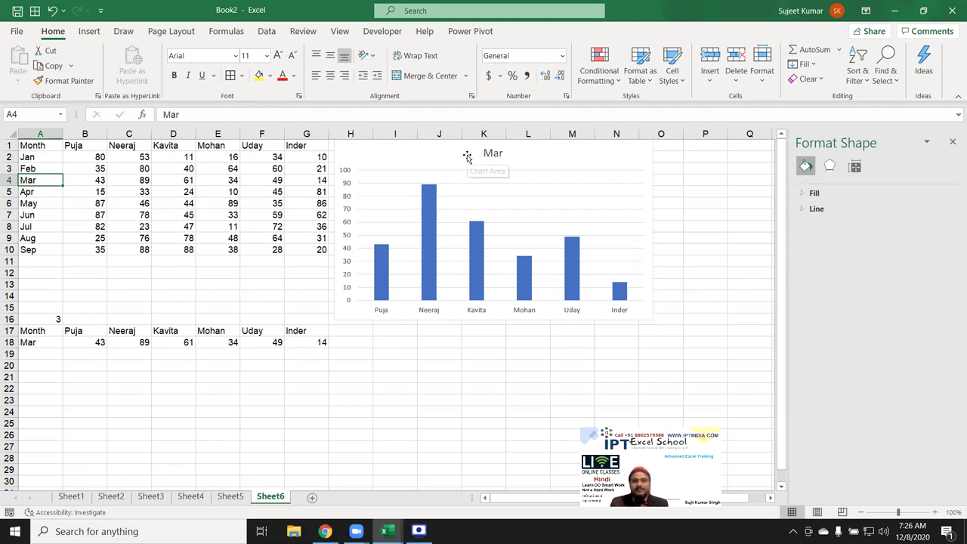
key("alt+F11")
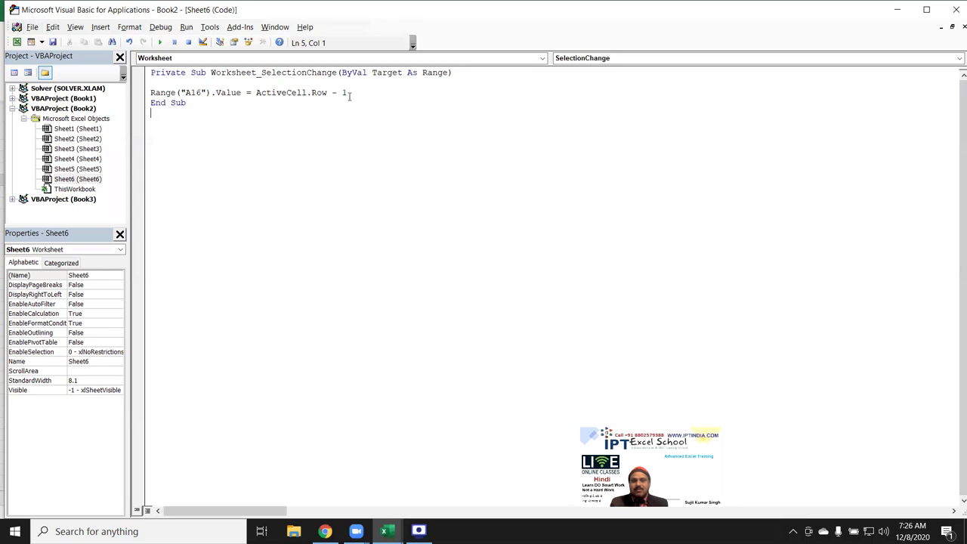
key("alt+F11")
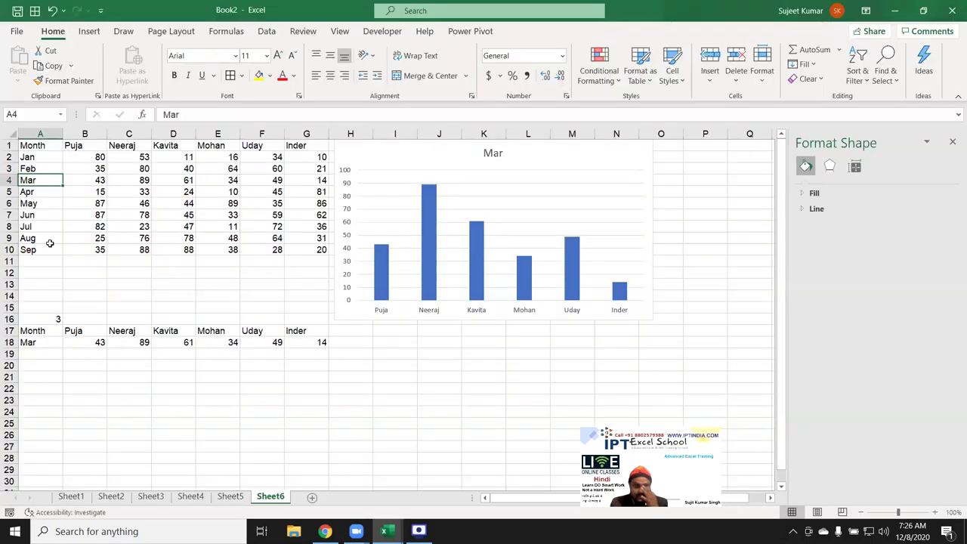
left_click_drag(438, 154, 93, 267)
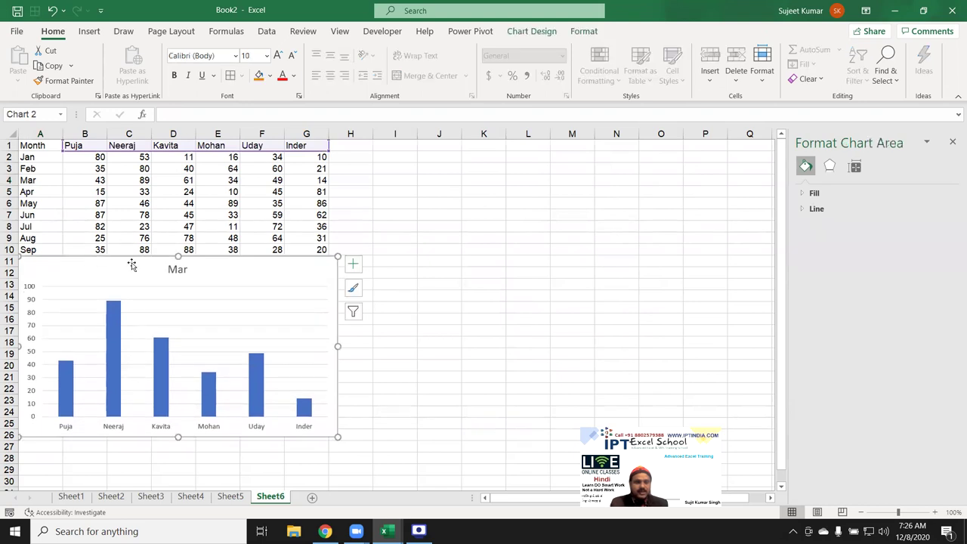
Step: Select month cells Apr through Sep and back to Feb to watch the chart re-plot
left_click(53, 191)
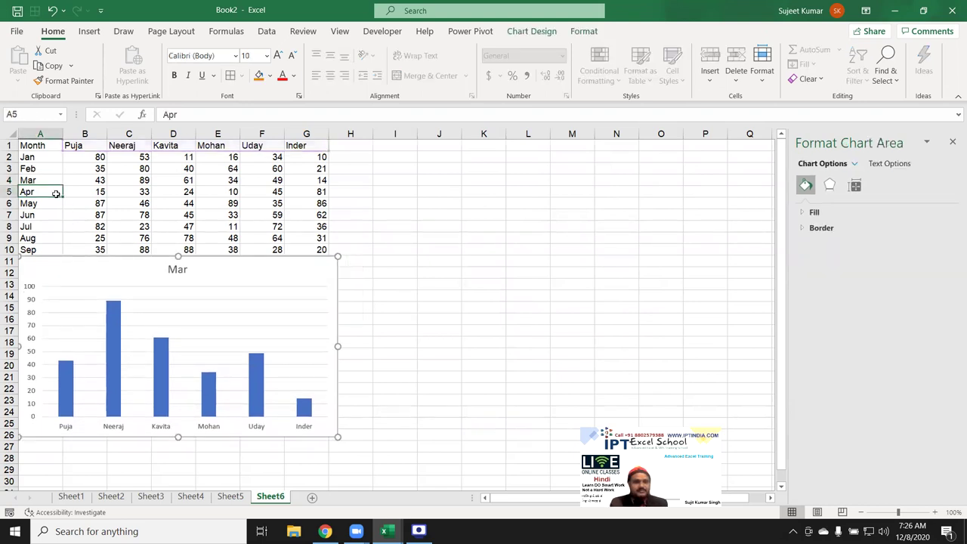
left_click(48, 204)
left_click(47, 225)
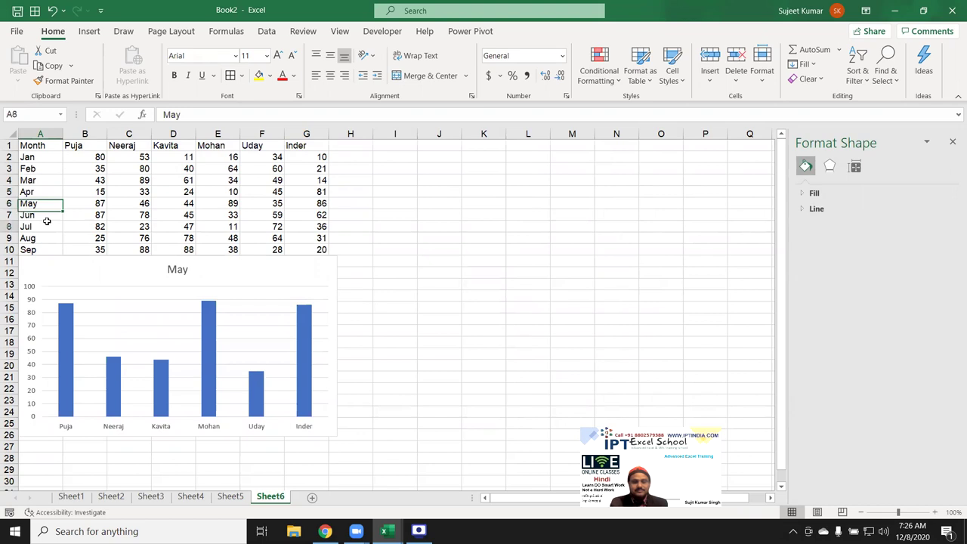
left_click(44, 238)
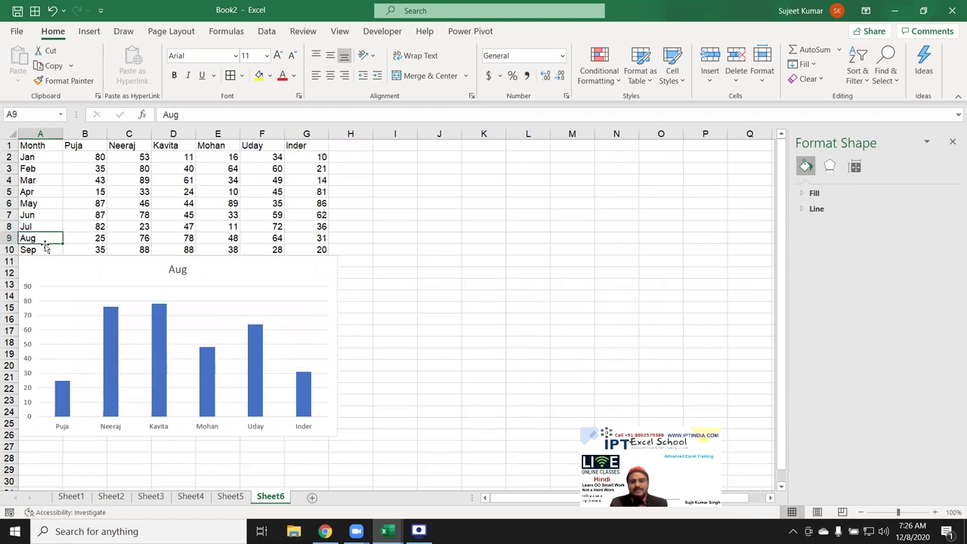
left_click(44, 247)
left_click(43, 239)
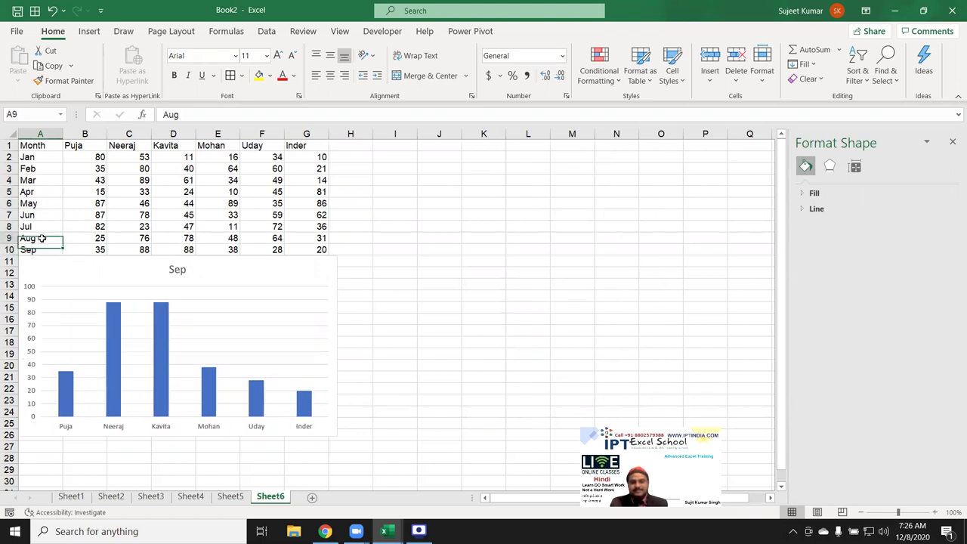
left_click(36, 225)
left_click(35, 216)
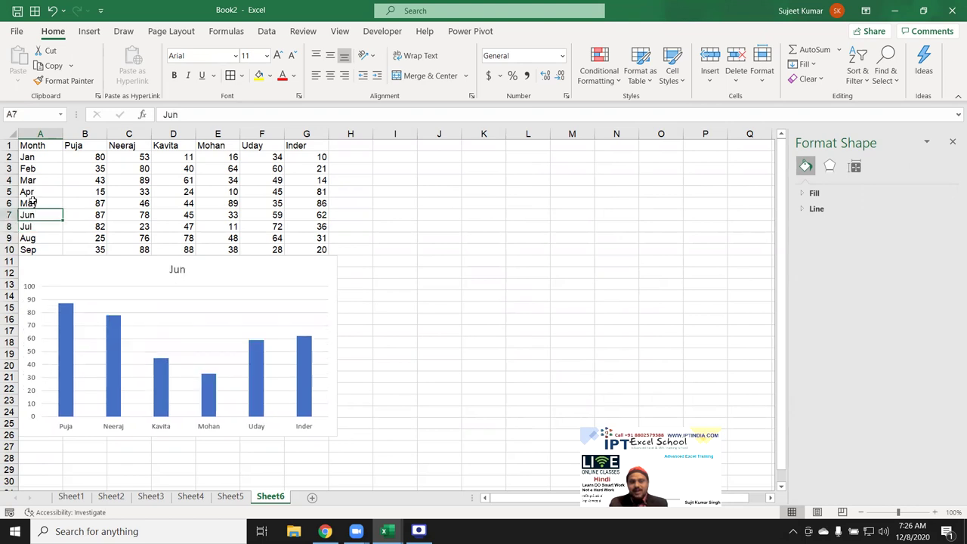
left_click(34, 202)
left_click(34, 190)
left_click(33, 179)
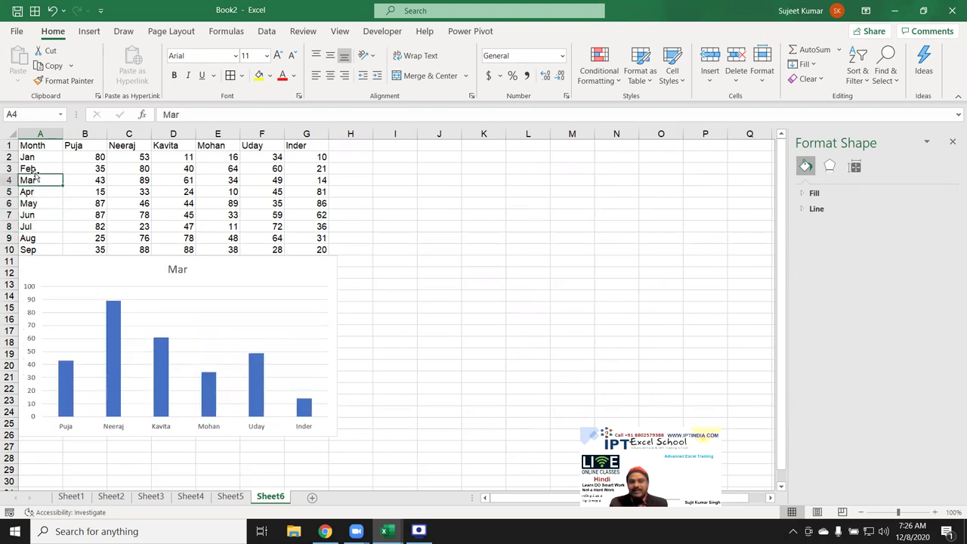
left_click(35, 170)
key("alt+F11")
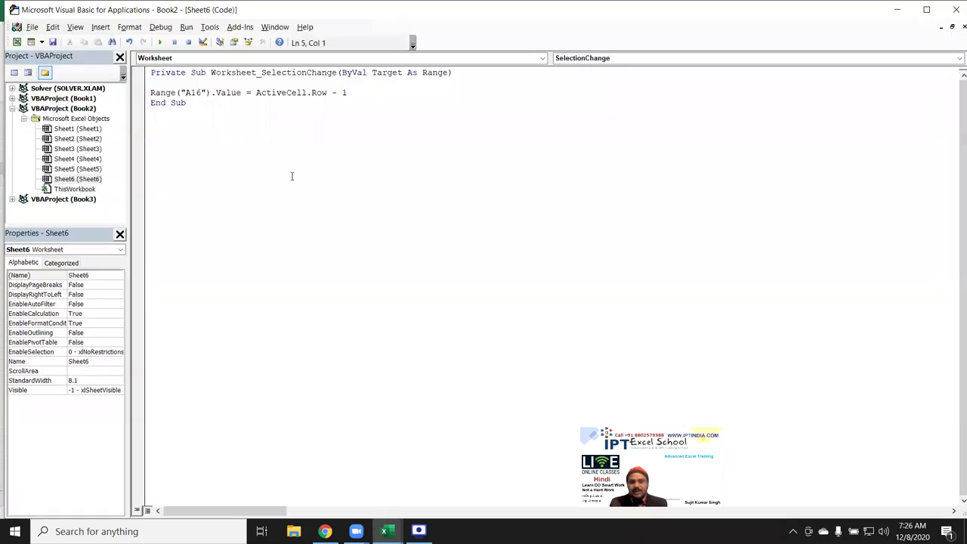
Step: Return from the browser and select month cells May, Jul, Aug, then back up to Jan to test the chart
key("alt+Tab")
key("alt+Tab")
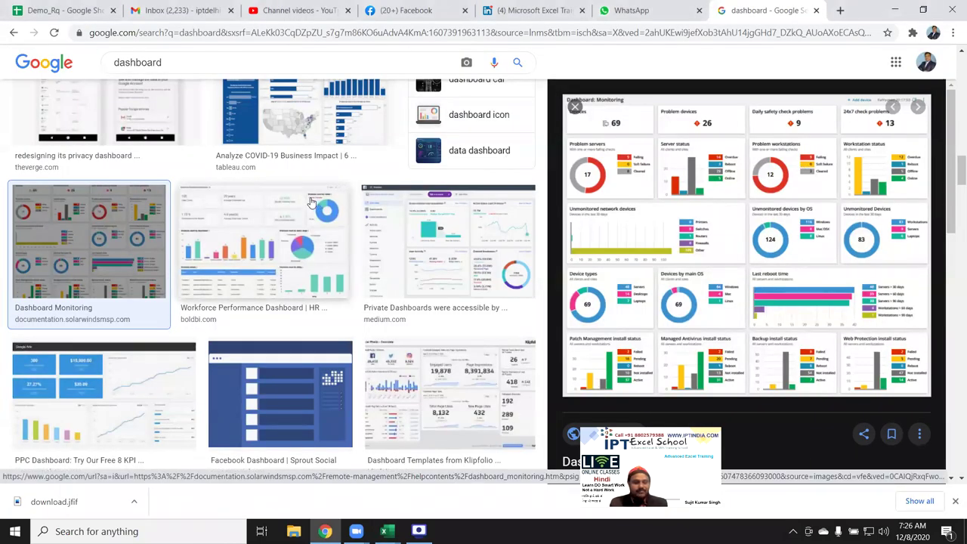
key("alt+Tab")
key("alt+Tab")
key("alt+Tab")
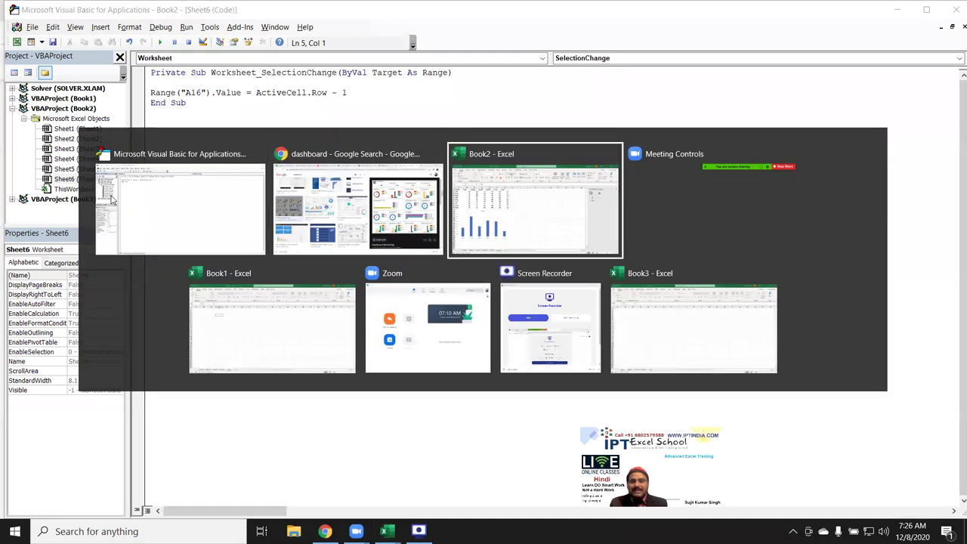
left_click(51, 202)
left_click(42, 226)
left_click(40, 237)
left_click(44, 202)
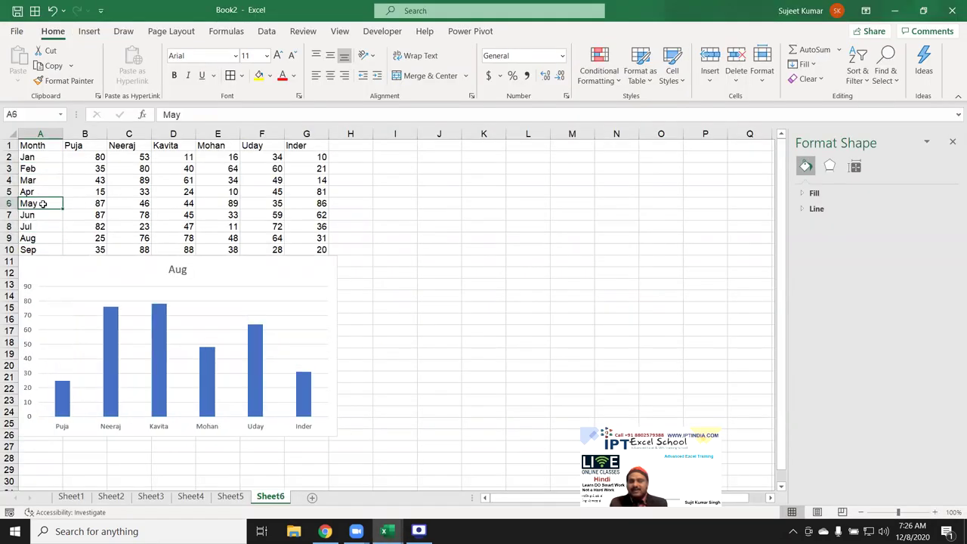
left_click(49, 192)
left_click(55, 181)
left_click(58, 170)
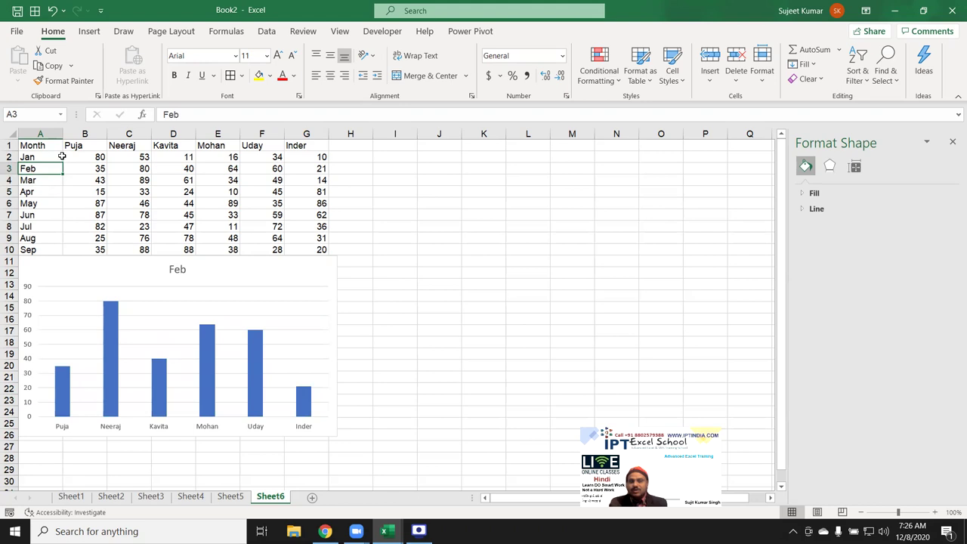
left_click(60, 157)
Step: Select all of Sheet6's code, retest Apr, May and Jul, then show Sheet5's Sales chart
key("alt+F11")
left_click_drag(216, 138, 38, 71)
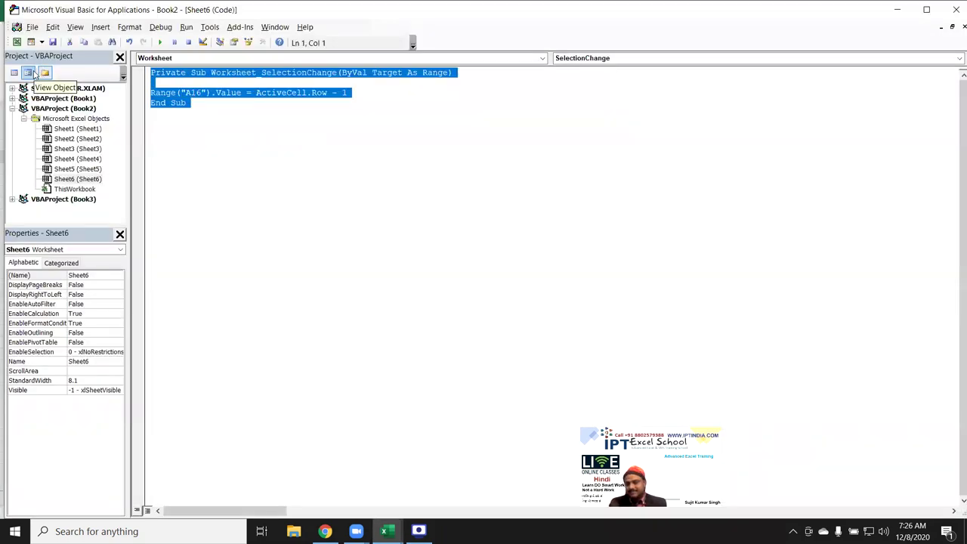
left_click(34, 73)
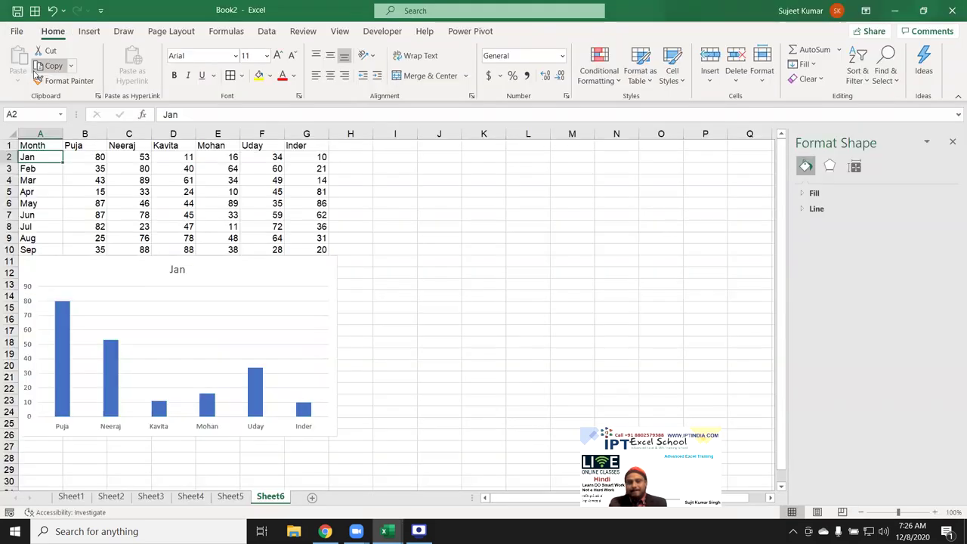
left_click(39, 190)
left_click(34, 203)
left_click(34, 227)
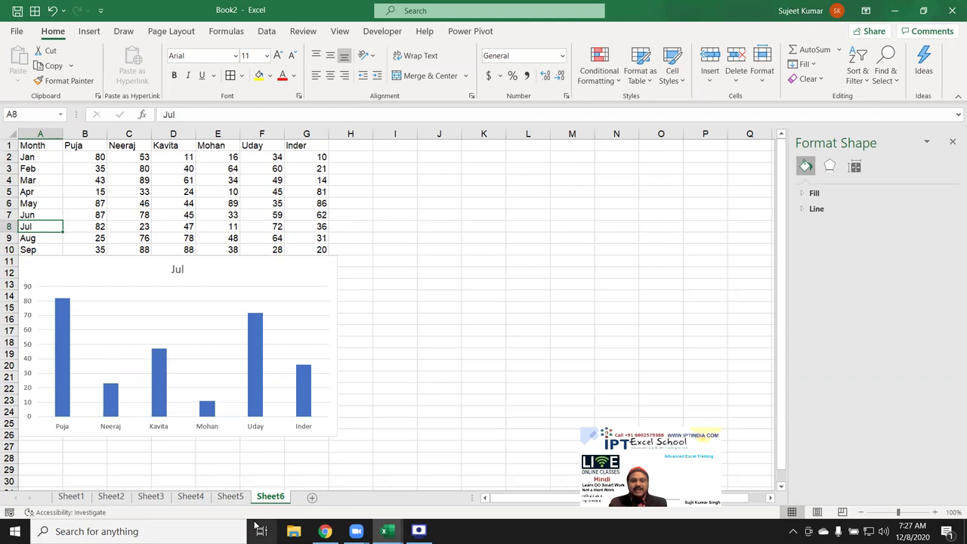
left_click(232, 498)
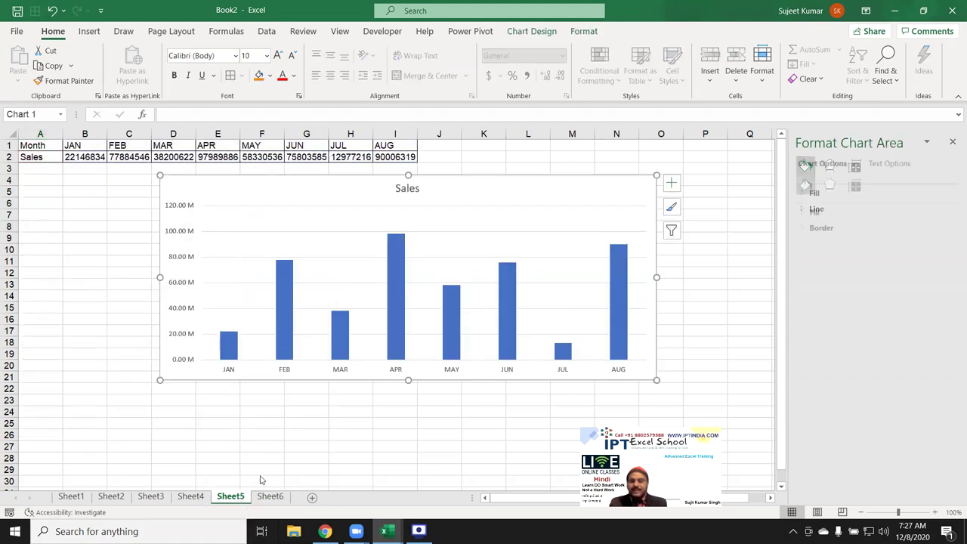
Step: Add a new sheet and enter Format Triks, Custom Format and condtional Format in D3:D5
left_click(310, 496)
left_click(165, 172)
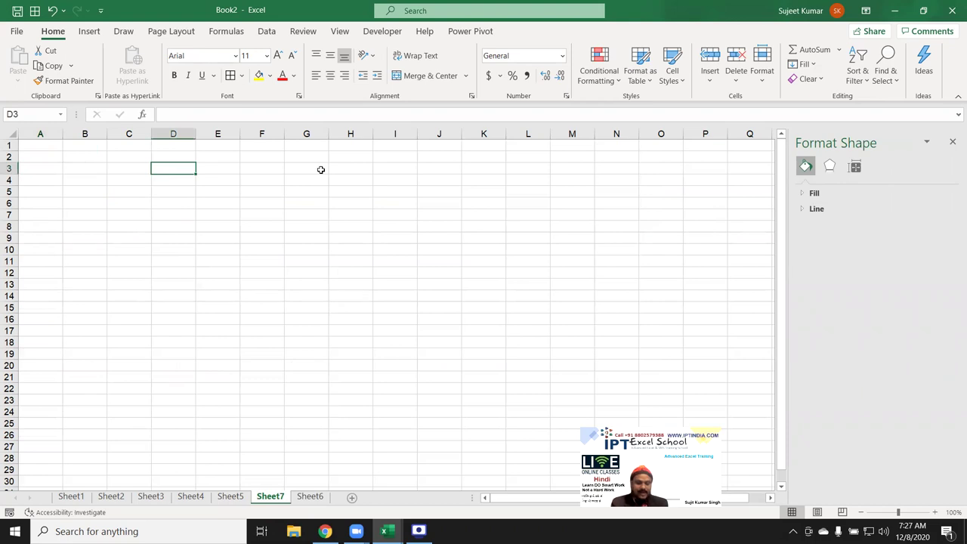
type("Format Triks")
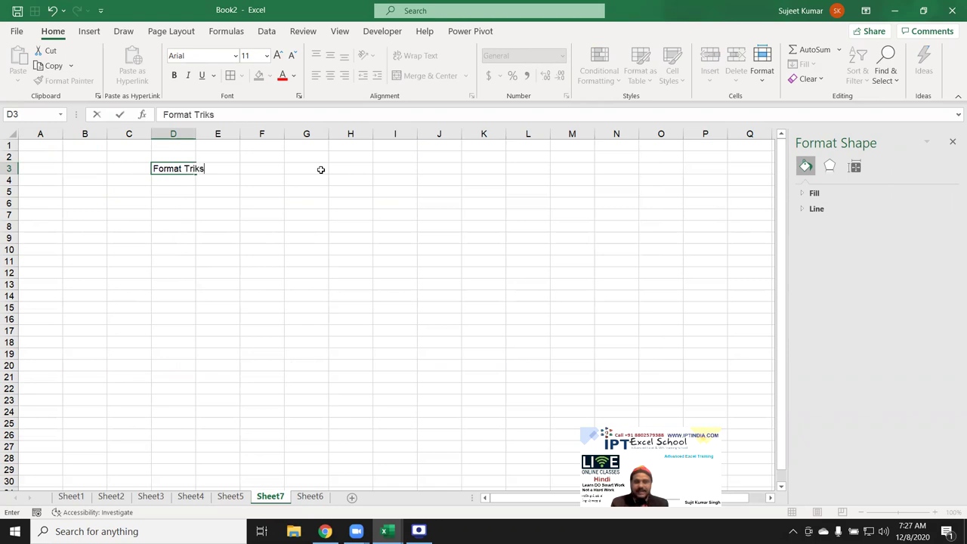
key("Return")
type("Custom ")
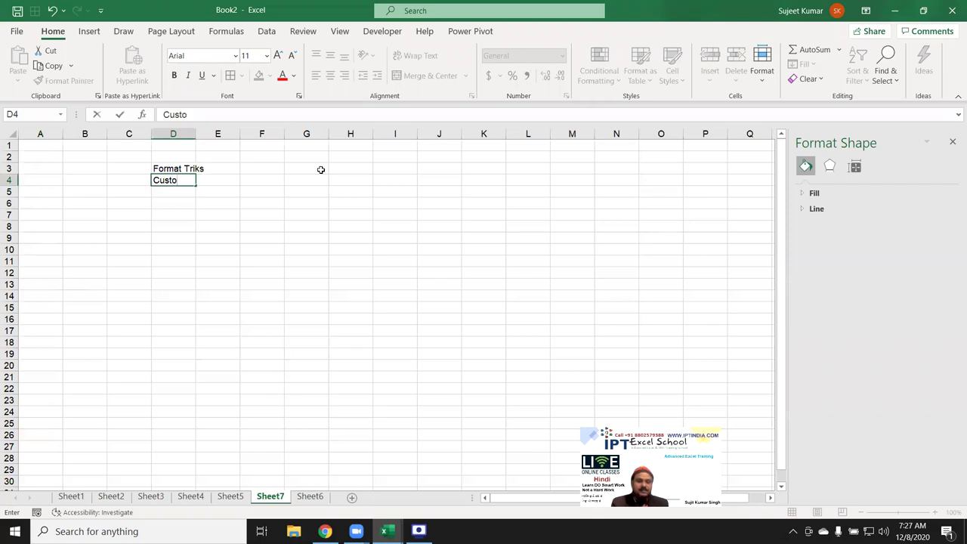
type("Format")
key("Return")
type("condtional")
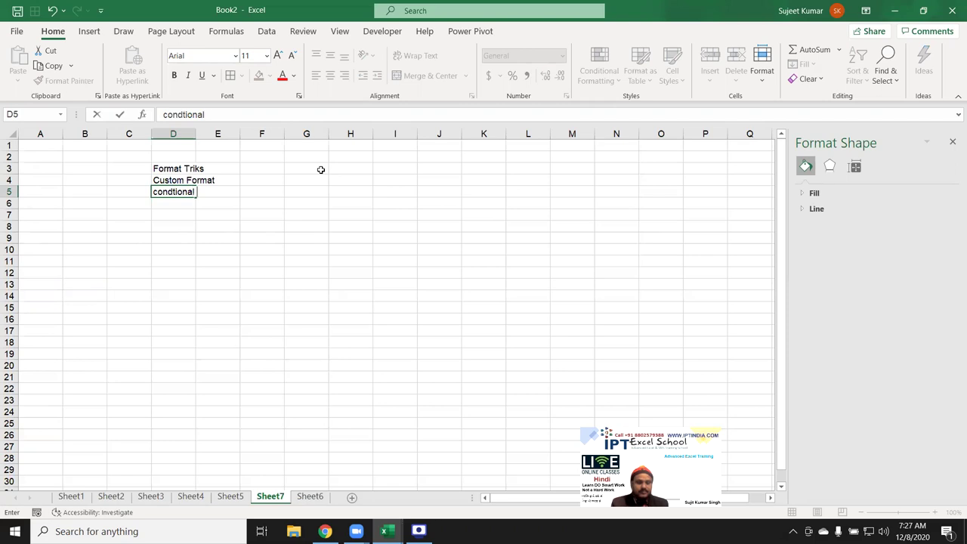
type("mat")
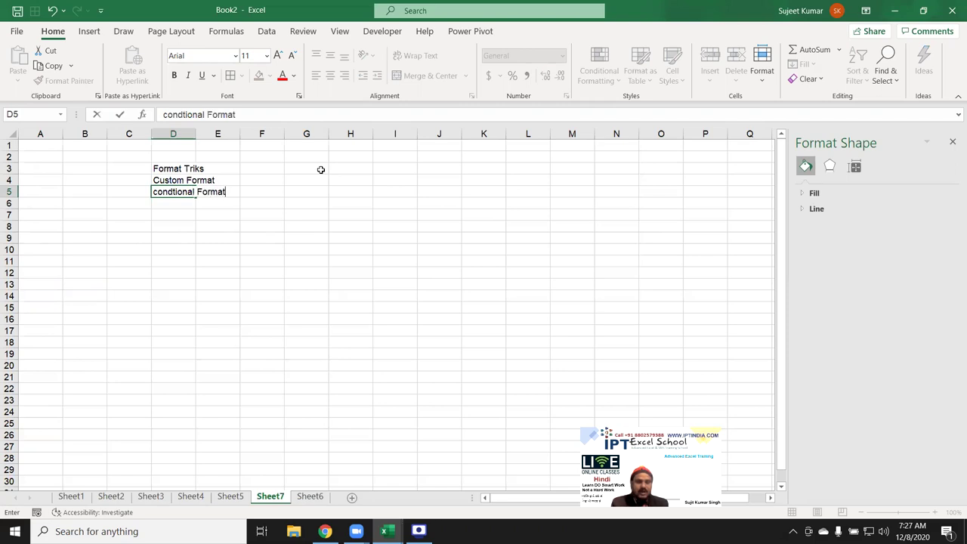
key("Return")
Step: Glance at the VBA editor, return to the workbook, and browse the sheet tabs back to the score table
key("alt+F11")
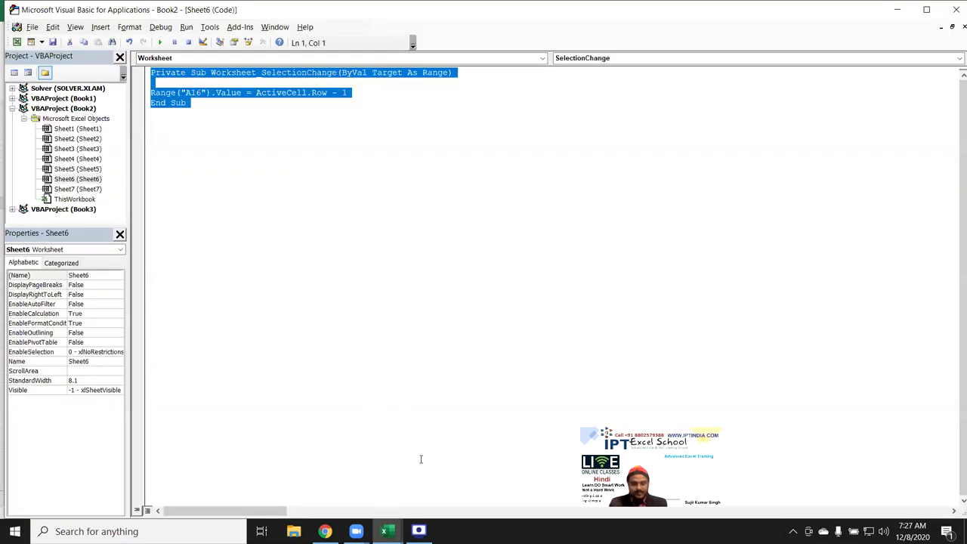
key("alt+Tab")
key("alt+shift+Tab")
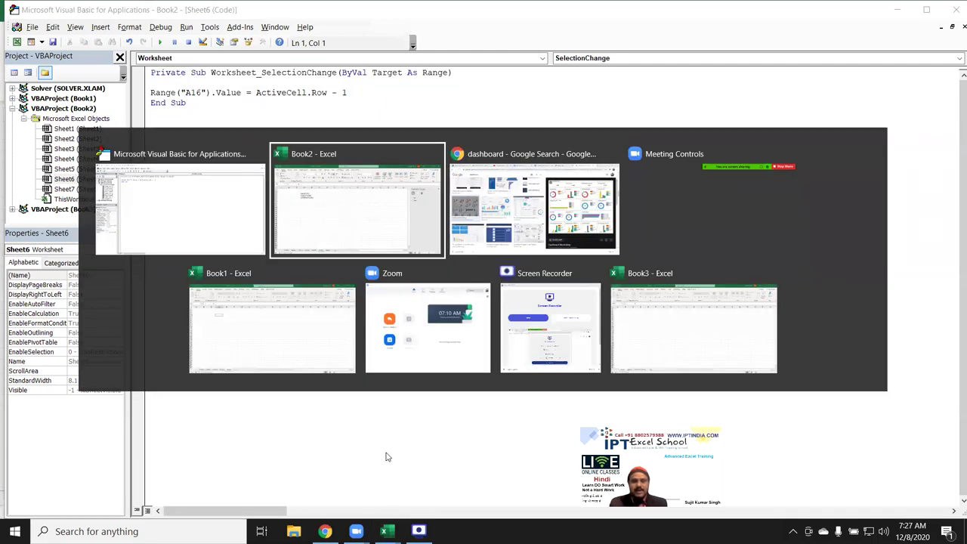
left_click(225, 499)
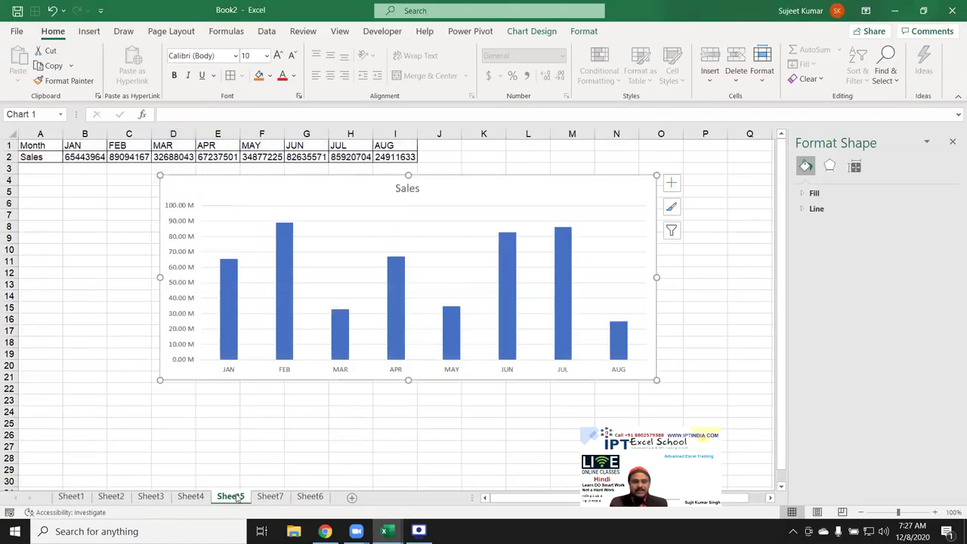
left_click(271, 499)
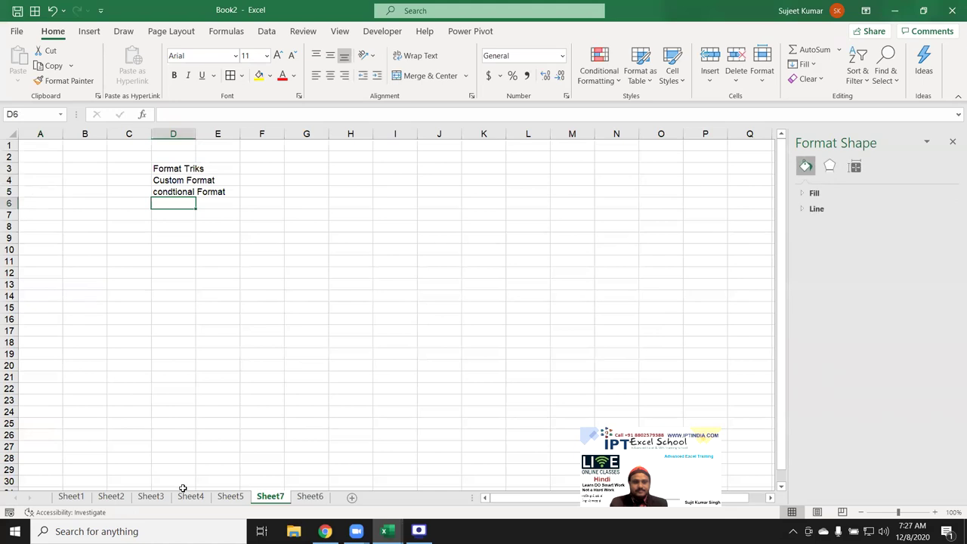
left_click(190, 496)
Step: Copy Sheet6's month score table A1:G10 into a new Sheet8
left_click(306, 496)
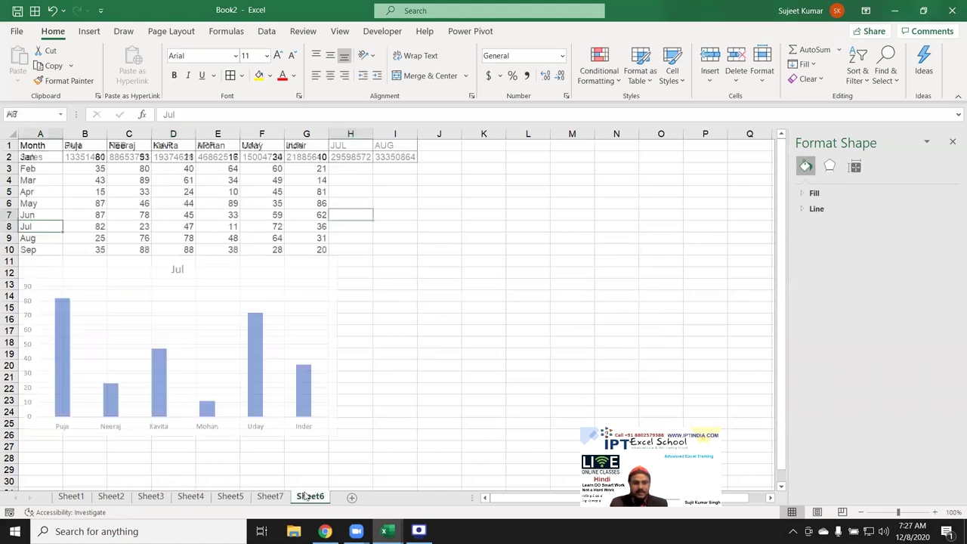
mouse_move(41, 145)
left_mouse_down()
mouse_move(166, 176)
mouse_move(301, 237)
mouse_move(306, 250)
left_mouse_up()
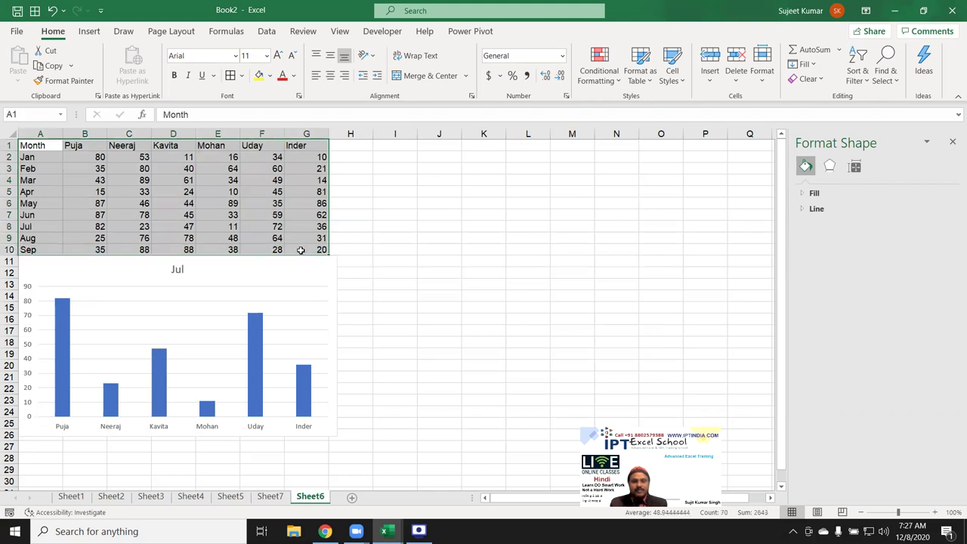
key("ctrl+c")
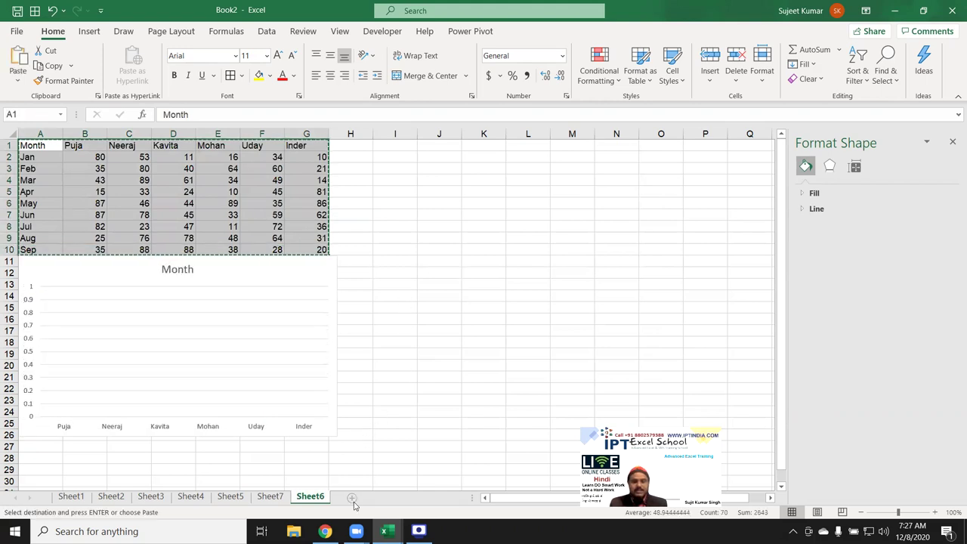
left_click(351, 497)
key("ctrl+v")
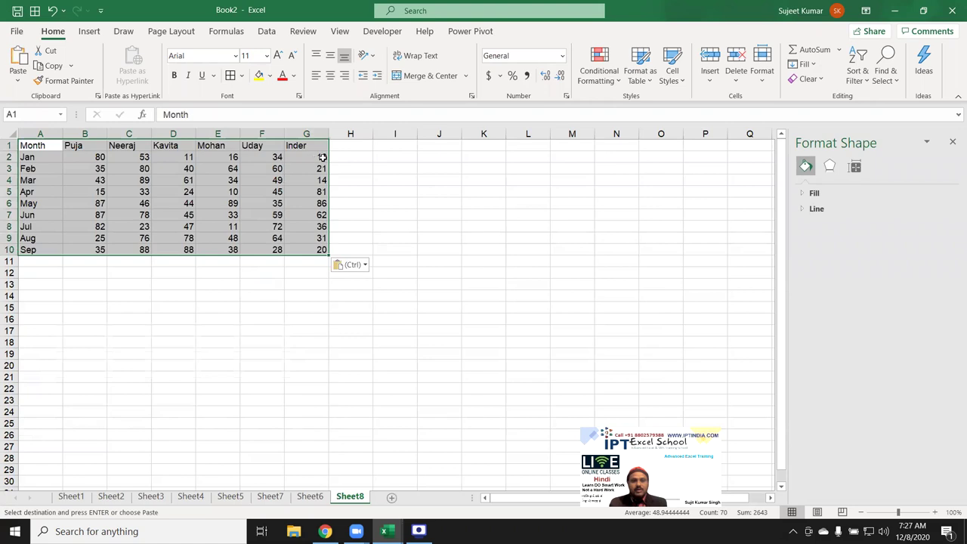
Step: Add a Total header in H1 with =SUM(B2:G2) filled down to H10
left_click(350, 143)
type("Total")
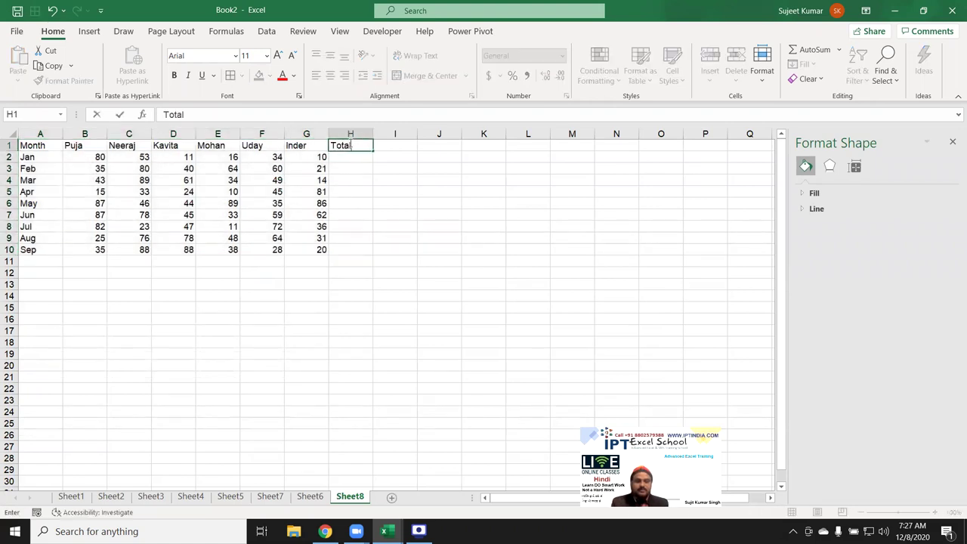
key("Return")
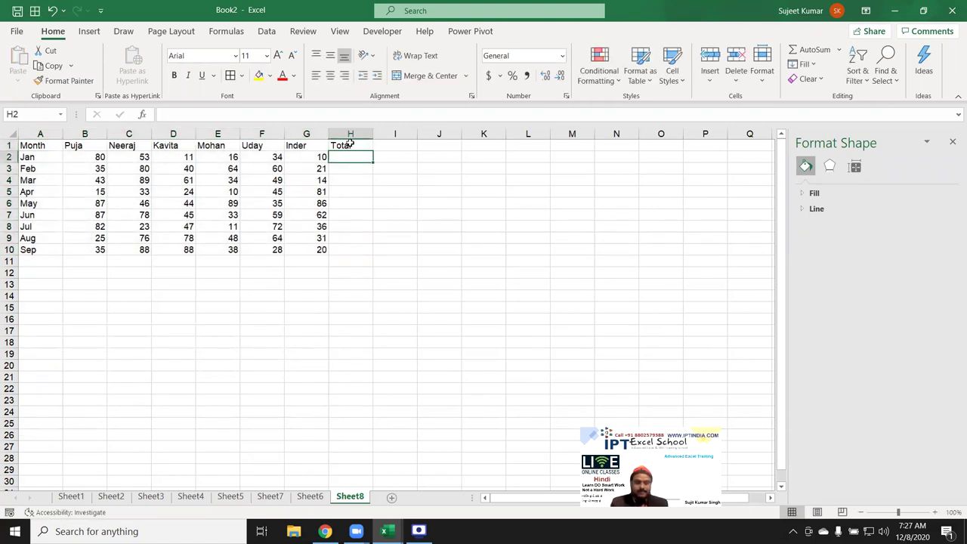
key("alt+equal")
key("Return")
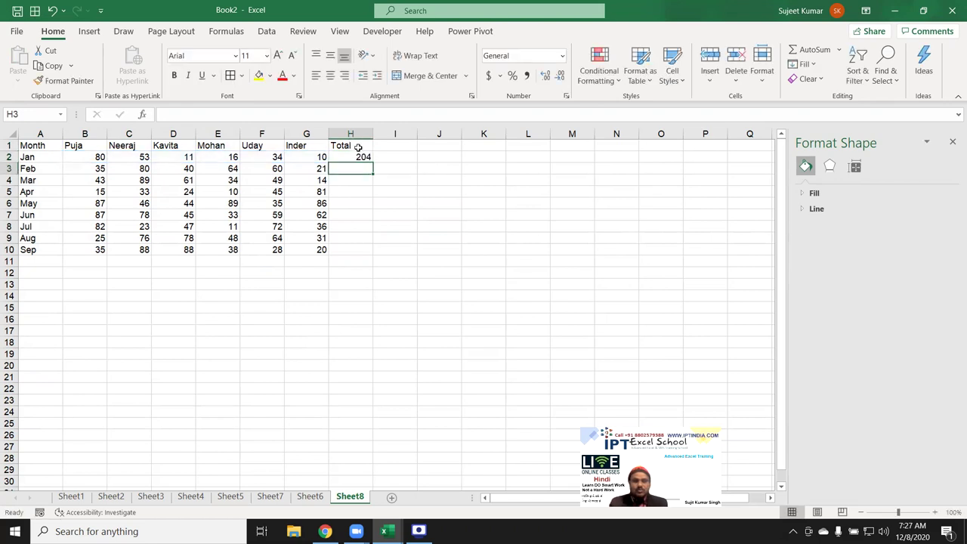
left_click(352, 158)
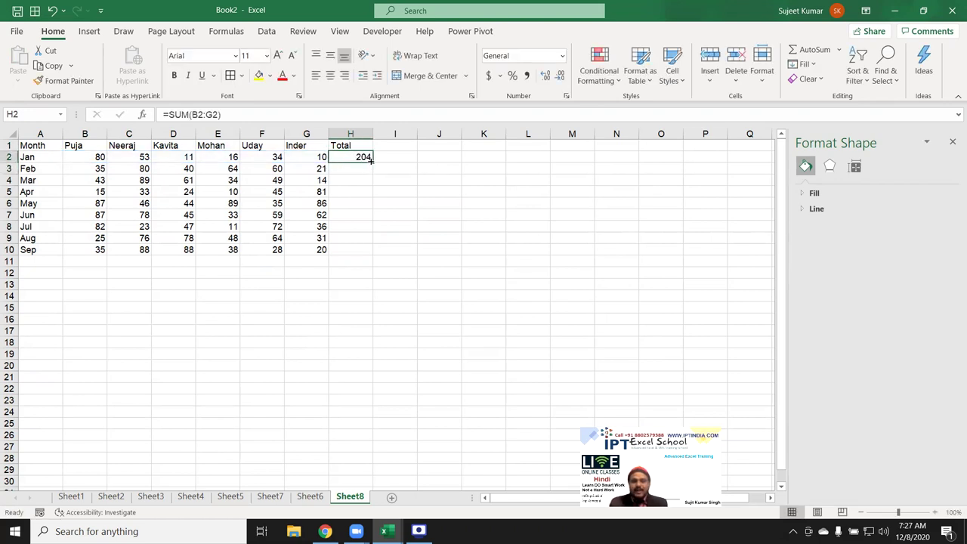
left_click_drag(370, 161, 370, 252)
left_click_drag(309, 156, 77, 156)
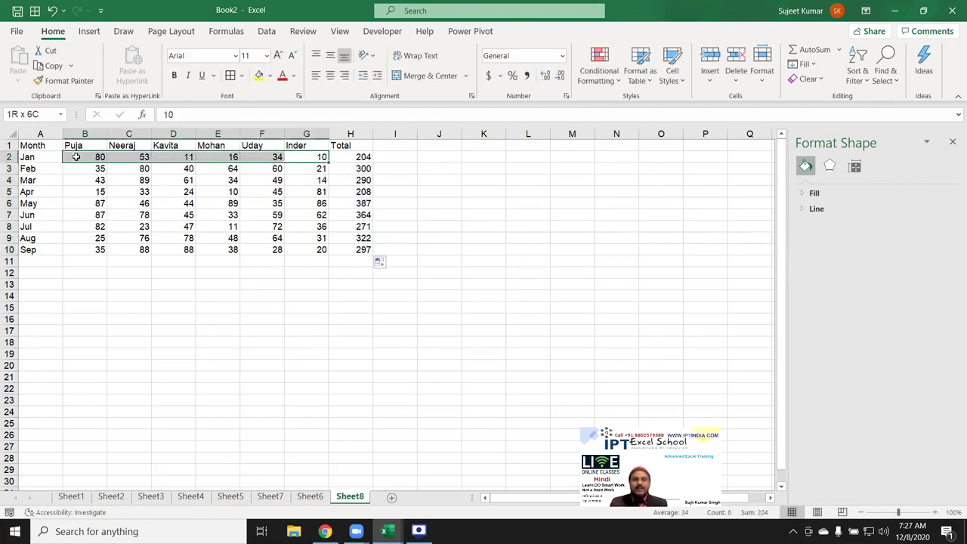
left_click_drag(359, 157, 354, 242)
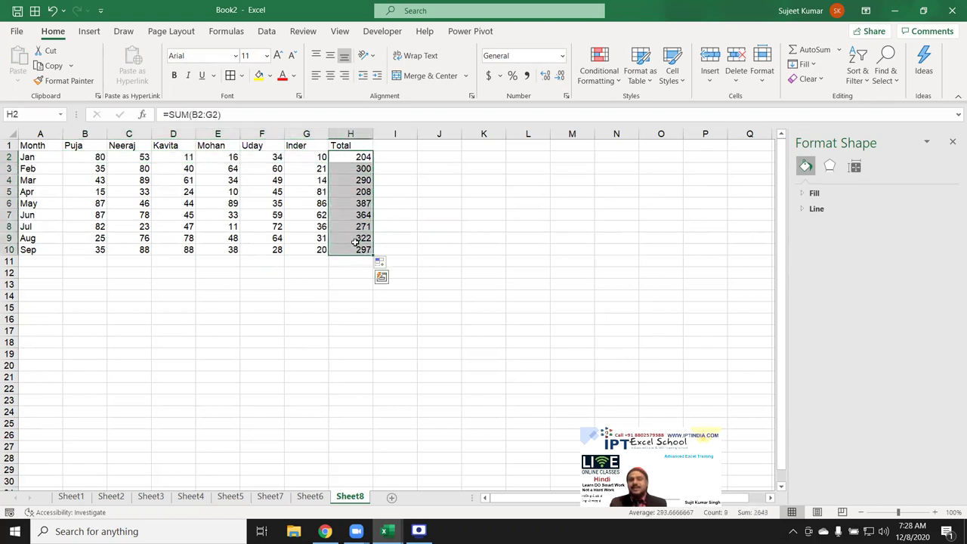
Step: Insert a 2-D clustered bar chart of the totals, move it, then delete it
left_click(89, 33)
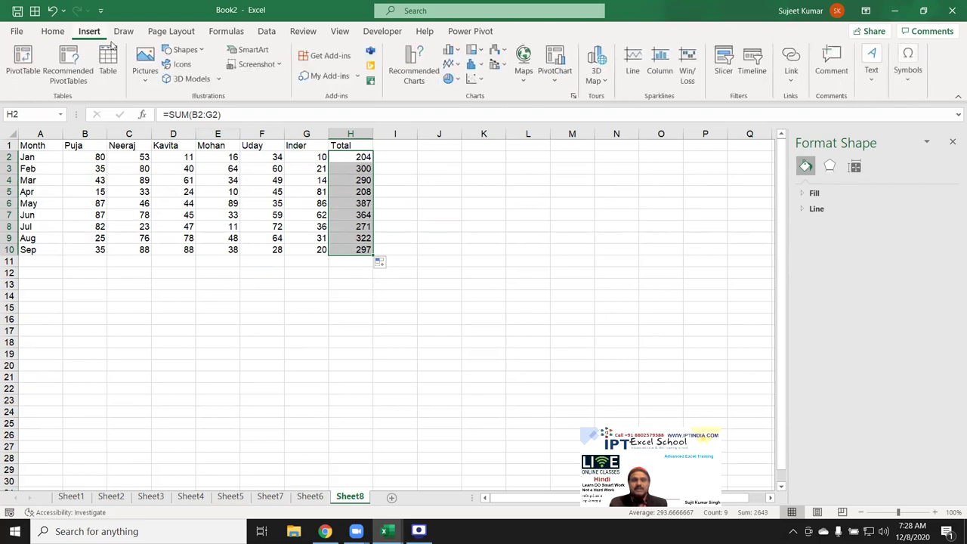
left_click(456, 53)
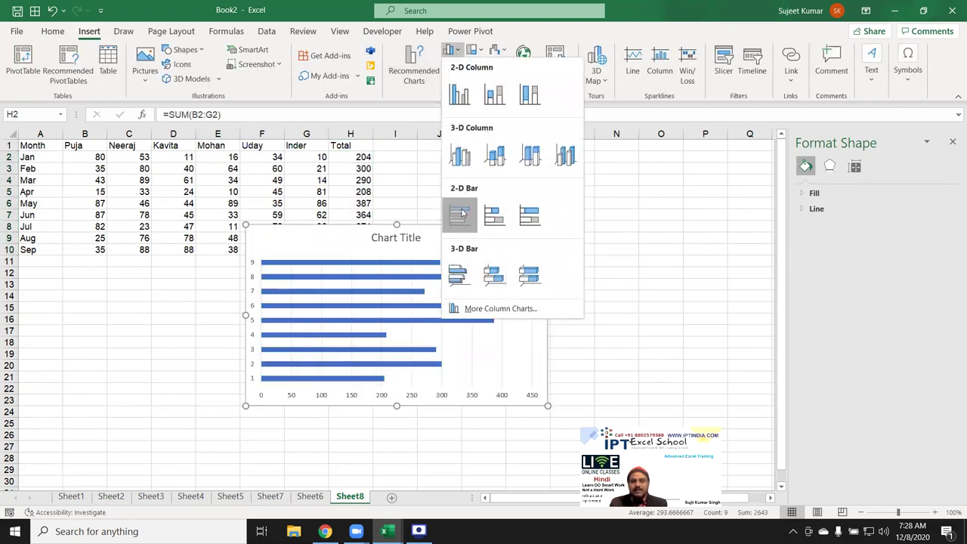
left_click(462, 213)
mouse_move(285, 231)
left_mouse_down()
mouse_move(422, 170)
mouse_move(418, 148)
left_mouse_up()
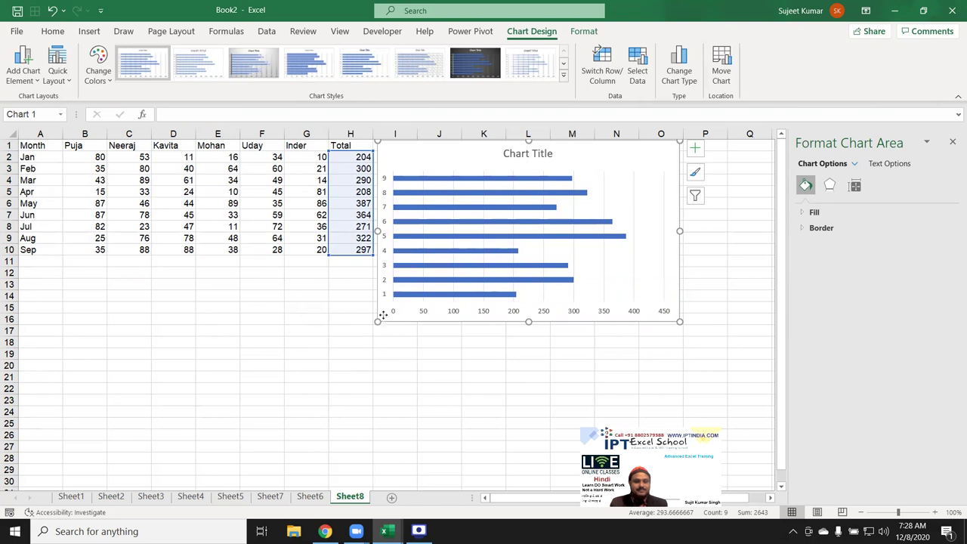
key("Delete")
Step: Enter =H2 in I2 and fill it down to I10
left_click(398, 156)
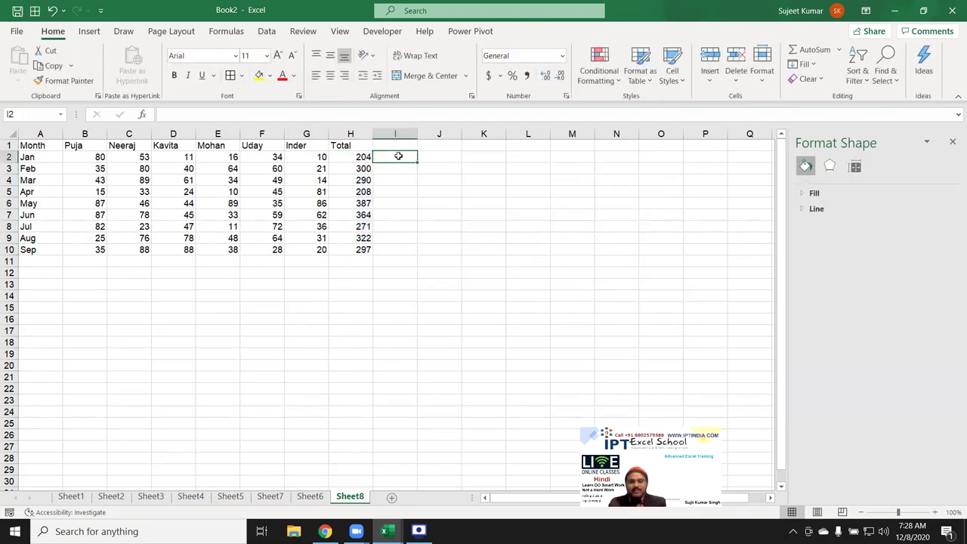
type("=")
key("Left")
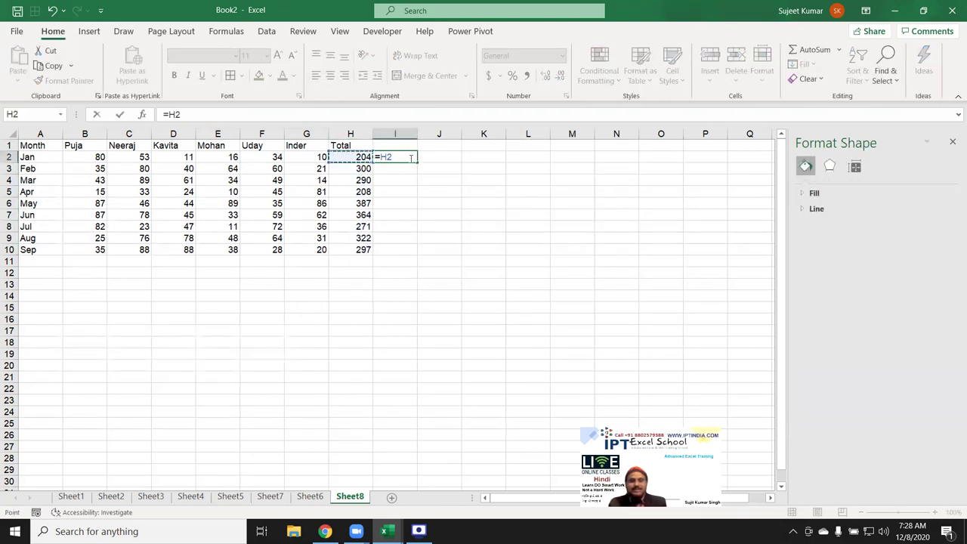
key("Return")
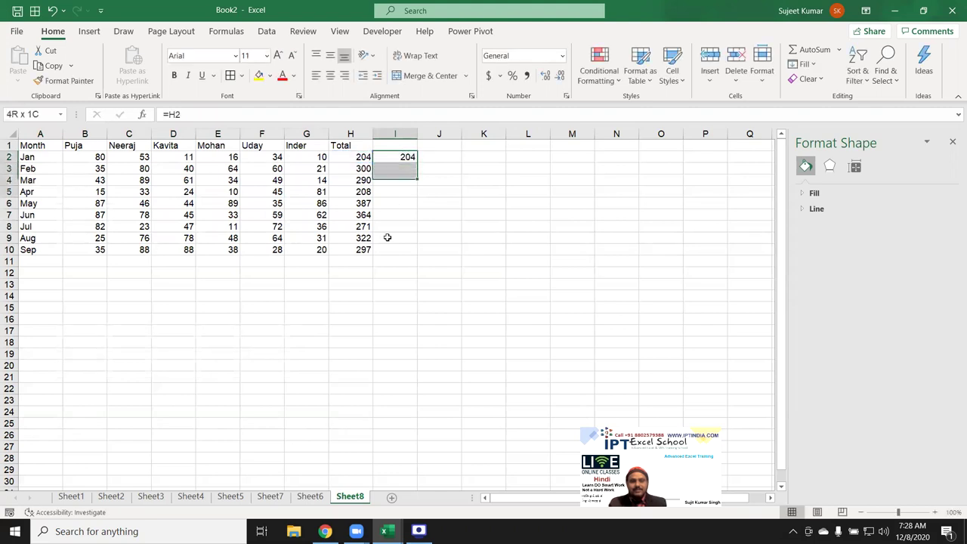
left_click_drag(404, 156, 386, 246)
key("ctrl+d")
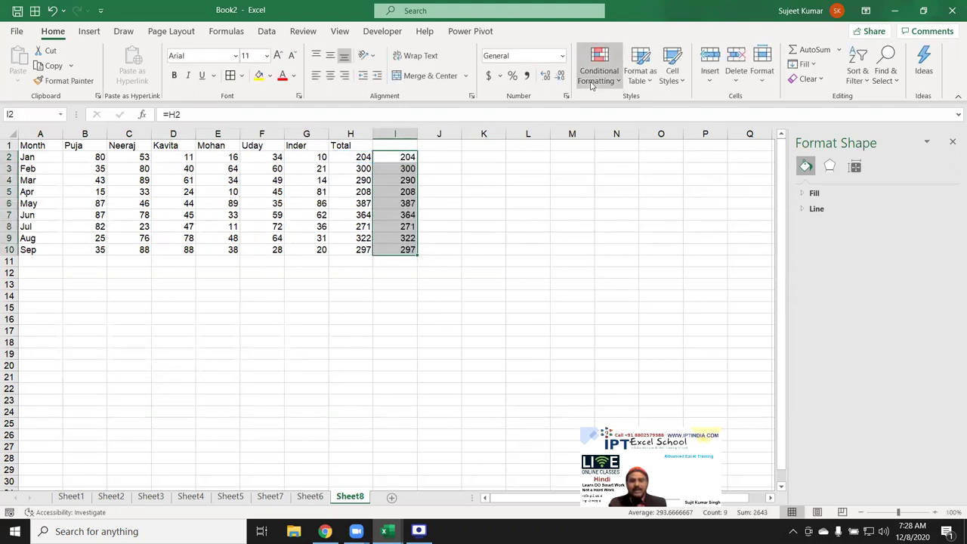
Step: Apply gradient data bars to I2:I10
left_click(599, 72)
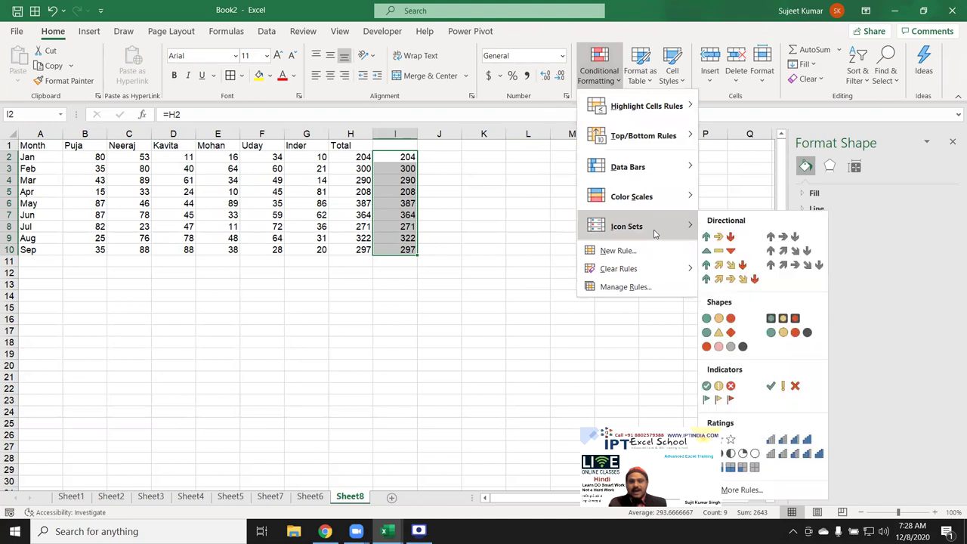
mouse_move(657, 166)
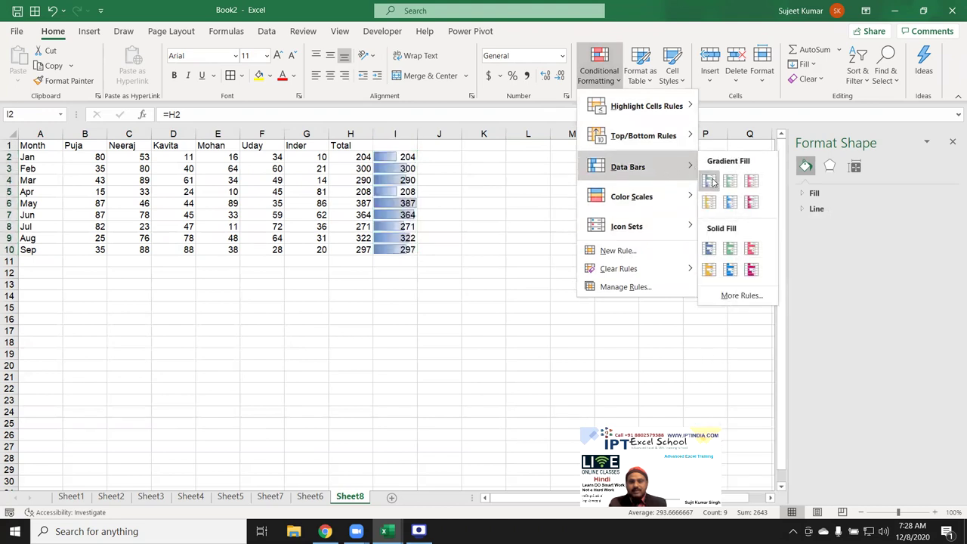
left_click(713, 182)
Step: Edit the Data Bar rule to Show Bar Only and apply it
left_click(599, 71)
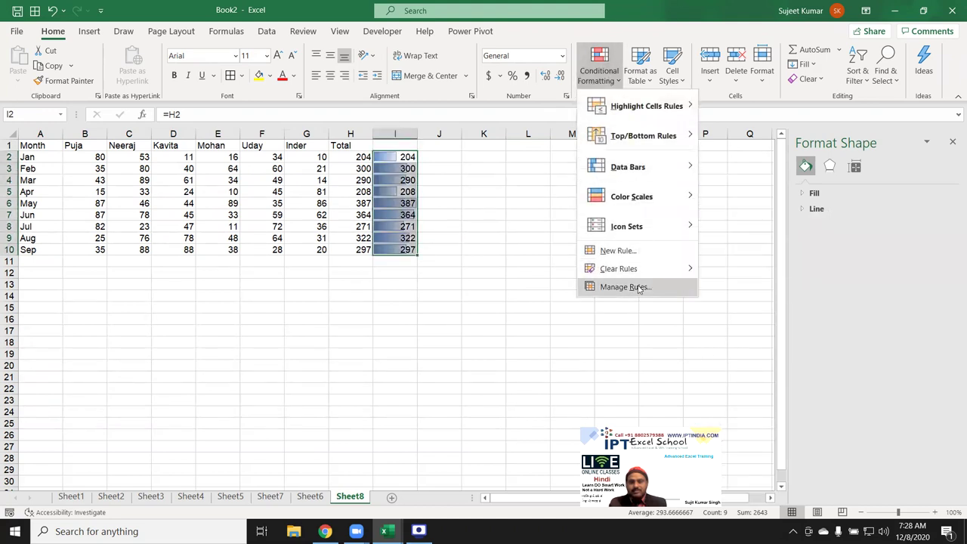
left_click(639, 288)
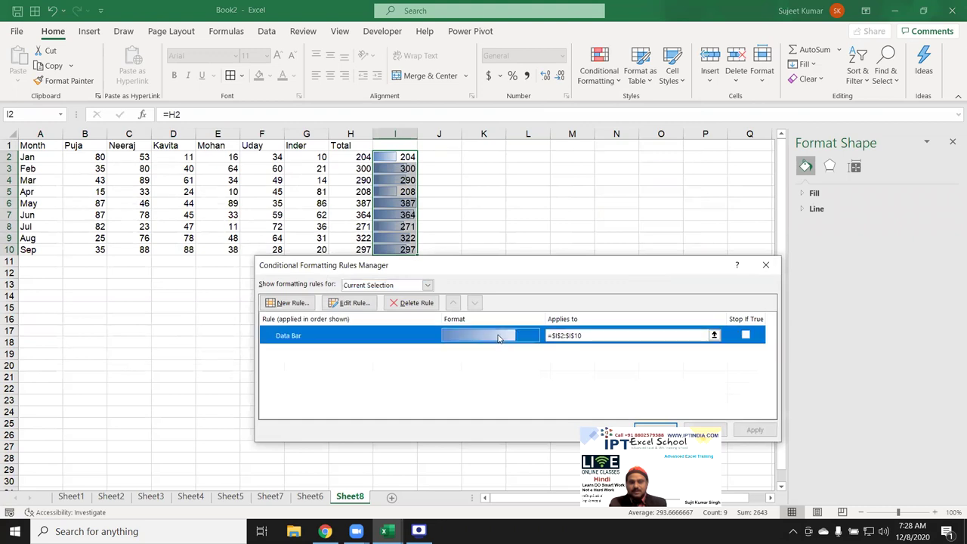
double_click(498, 337)
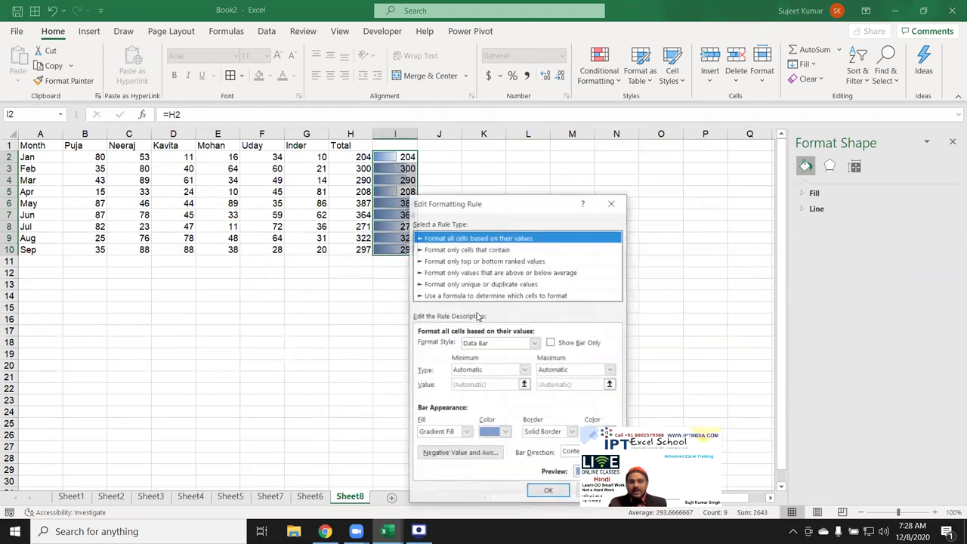
left_click(559, 342)
left_click_drag(568, 202, 630, 65)
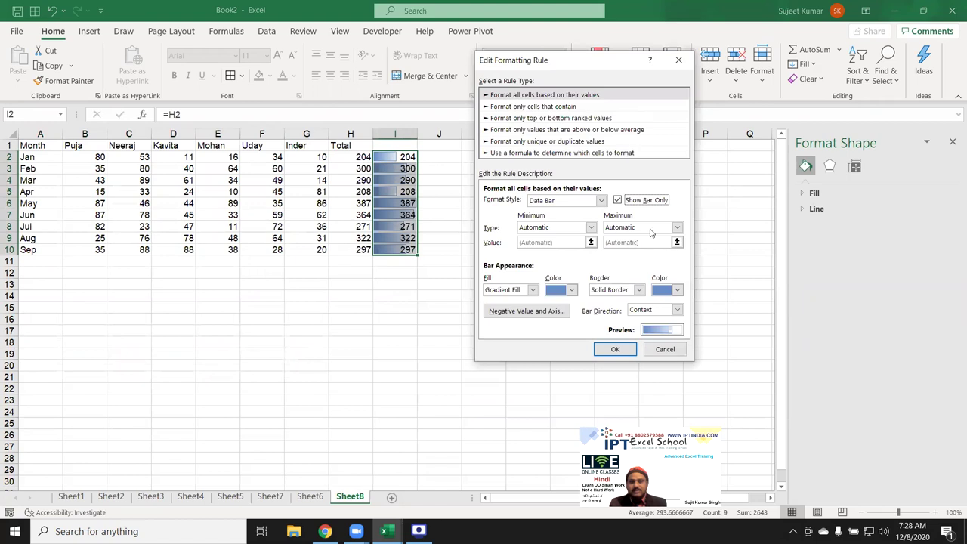
left_click(613, 349)
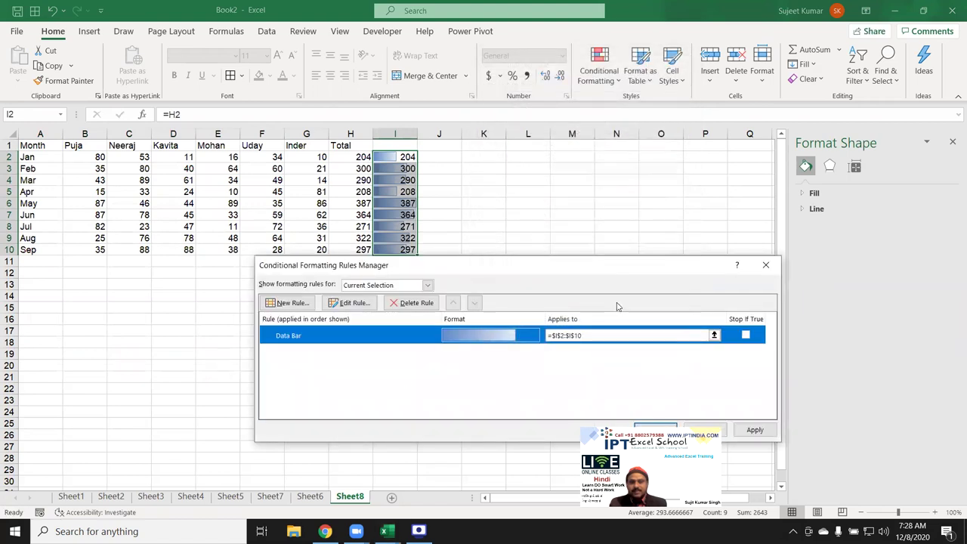
left_click_drag(608, 265, 375, 151)
left_click(520, 318)
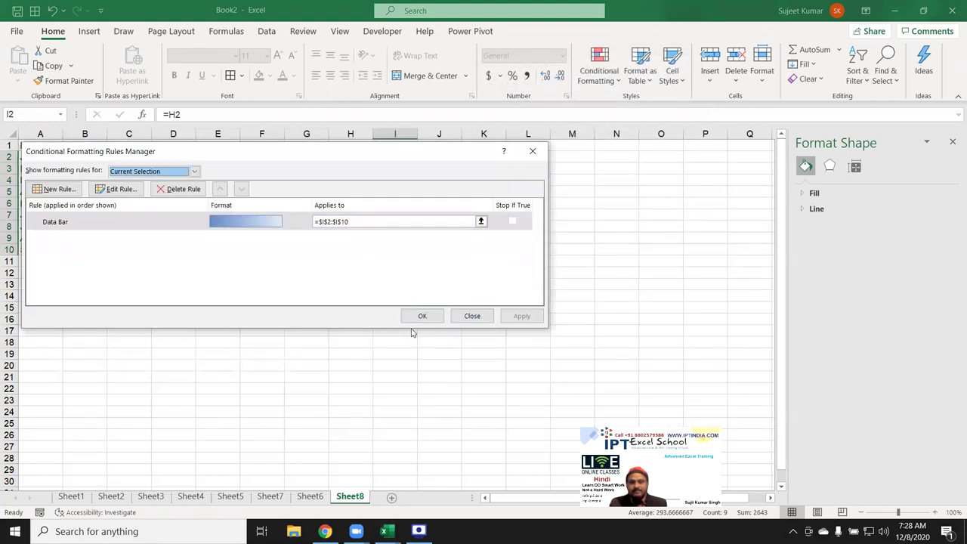
left_click(422, 315)
left_click(360, 341)
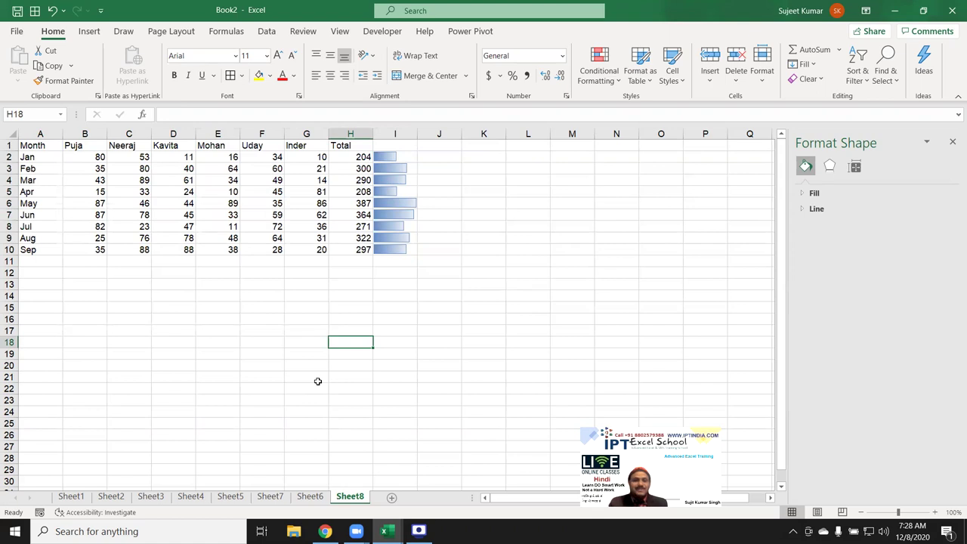
Step: Glance at Chrome's dashboard image results and the VBA editor, then return to the Excel workbook
key("alt+F11")
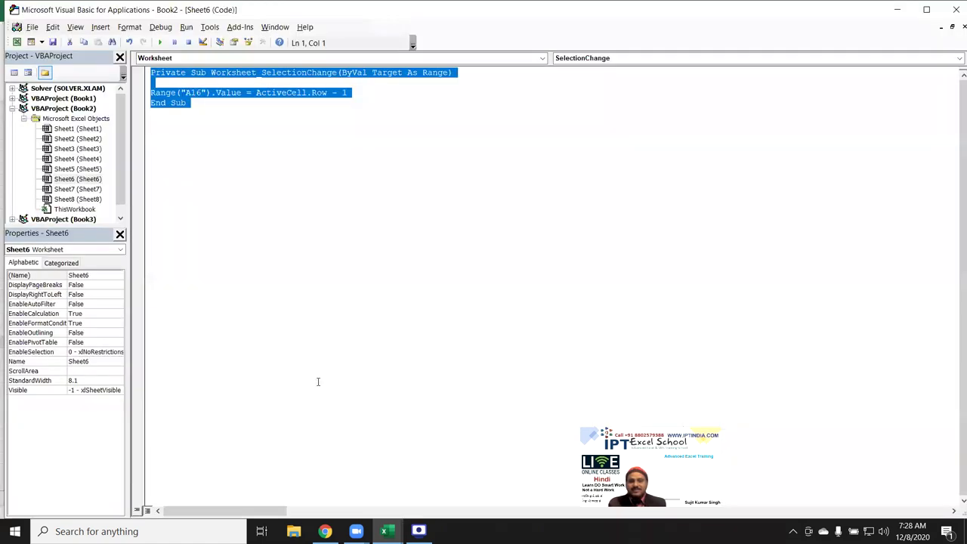
key("alt+Tab")
key("alt+Tab")
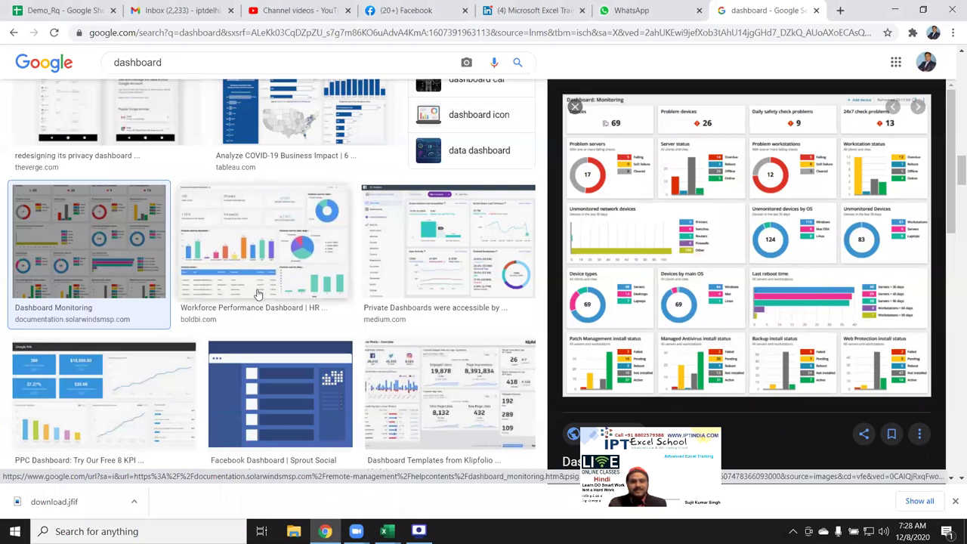
scroll(257, 293, "up", 3)
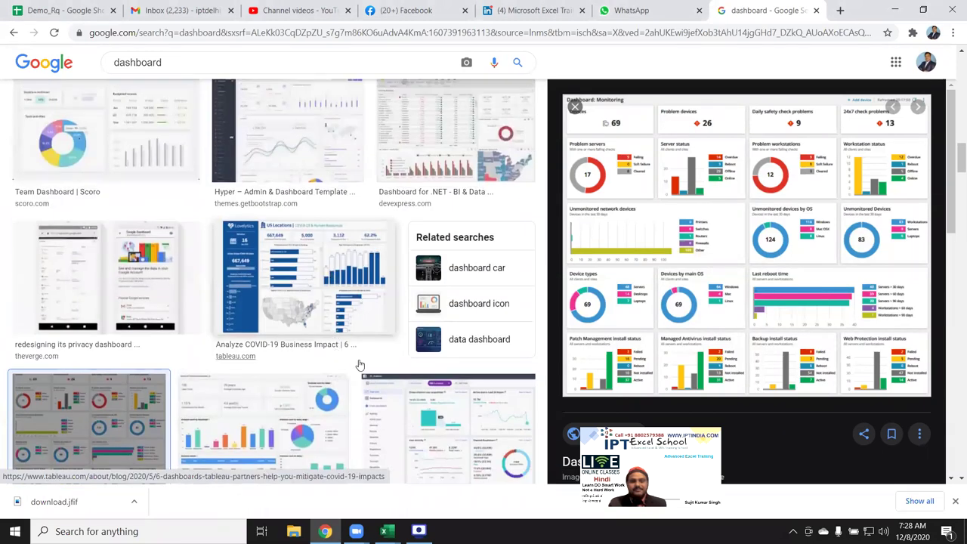
key("alt+Tab")
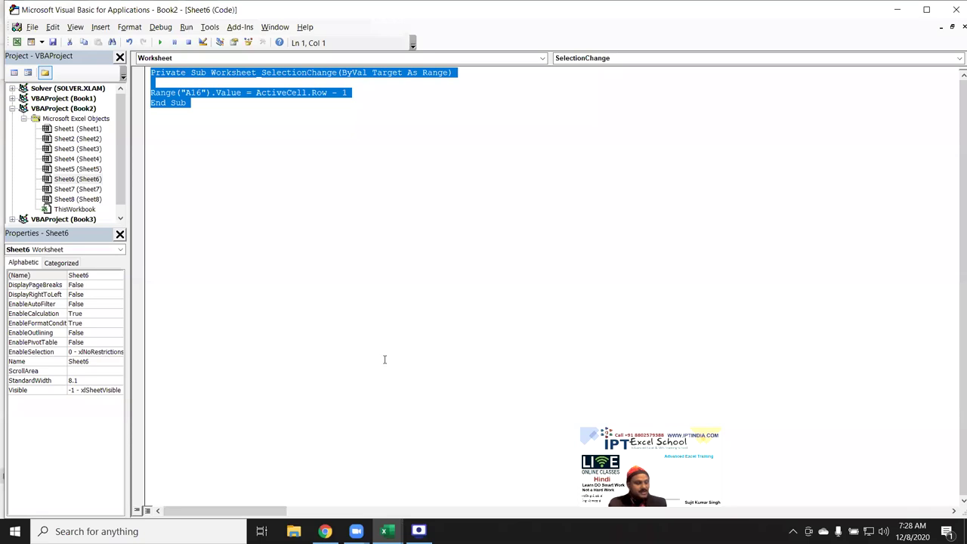
key("alt+Tab")
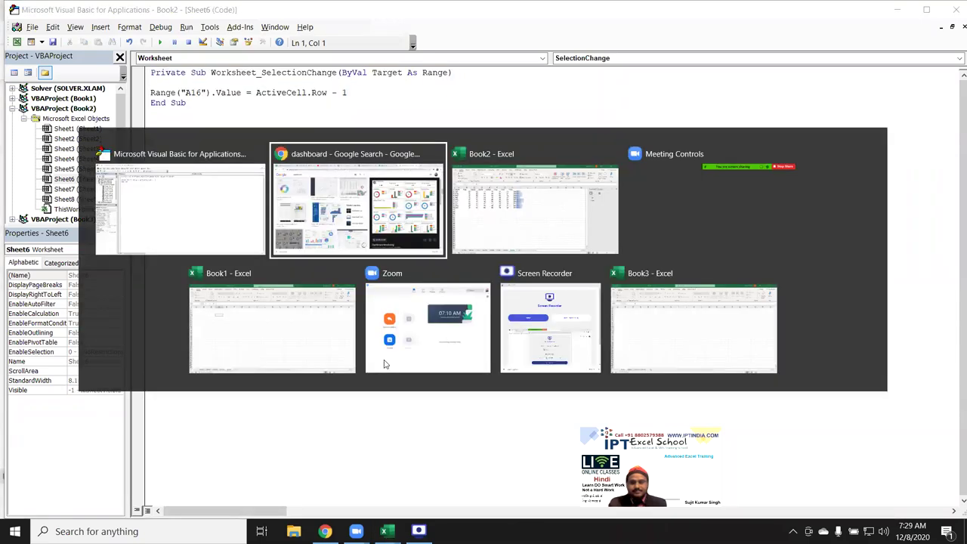
key("alt+Tab")
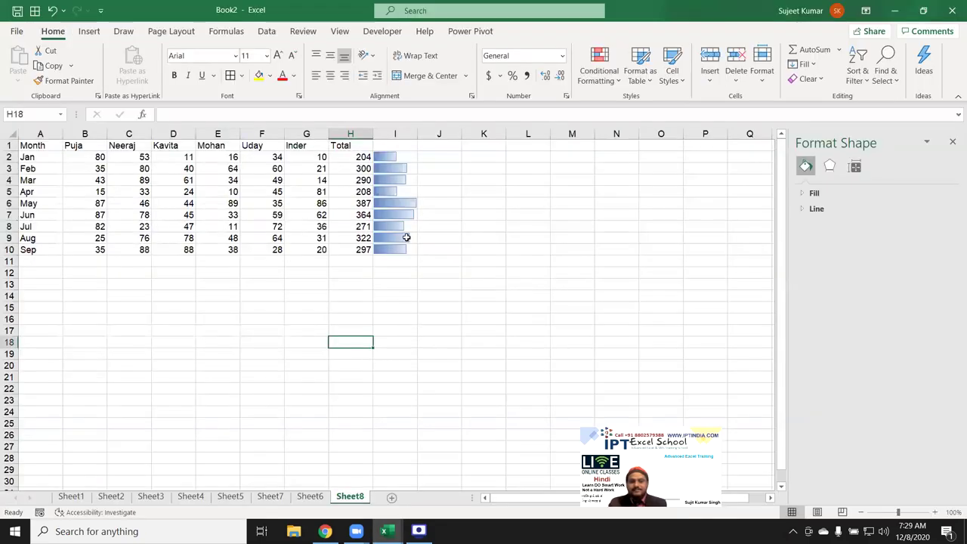
Step: On Sheet7, add Pivot Table, Charts and Formulas in D6:D8
left_click(407, 248)
left_click(311, 496)
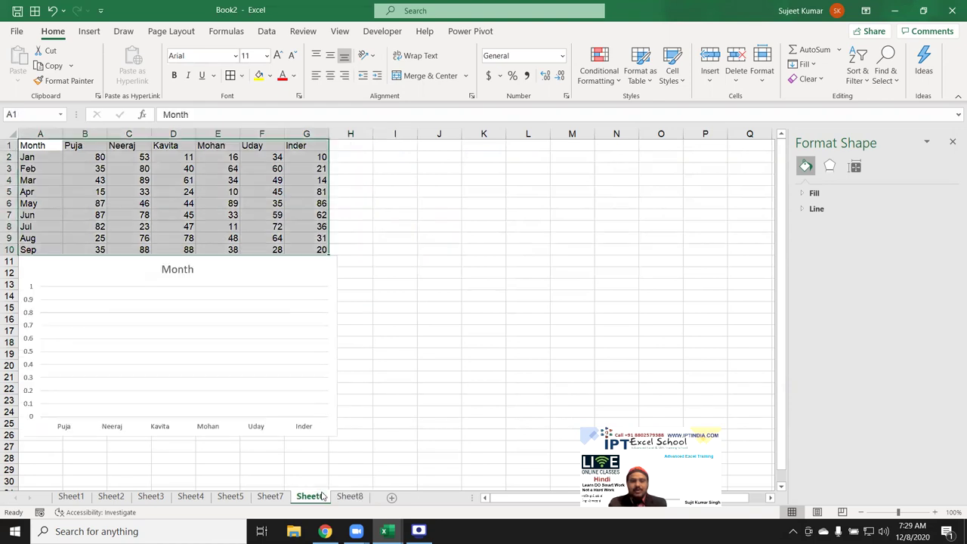
left_click(261, 497)
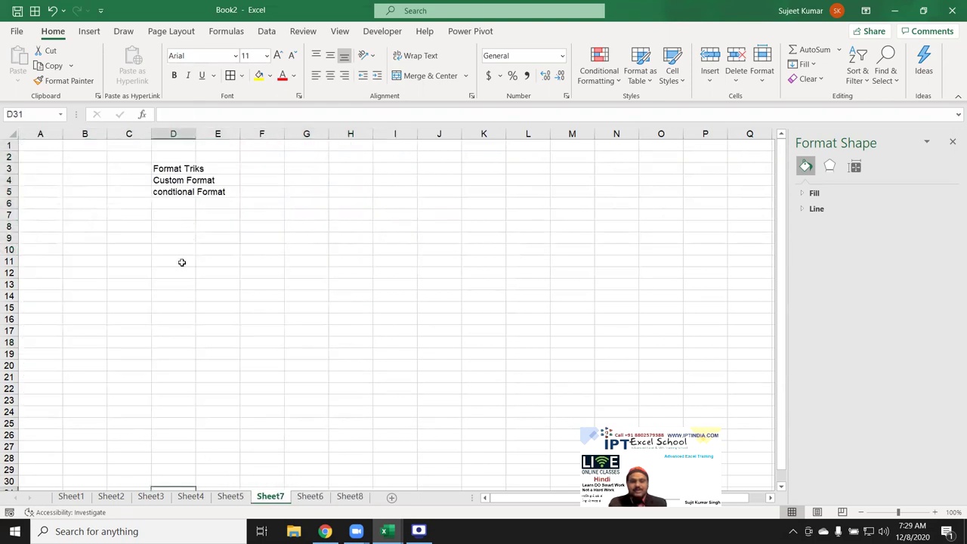
left_click(168, 202)
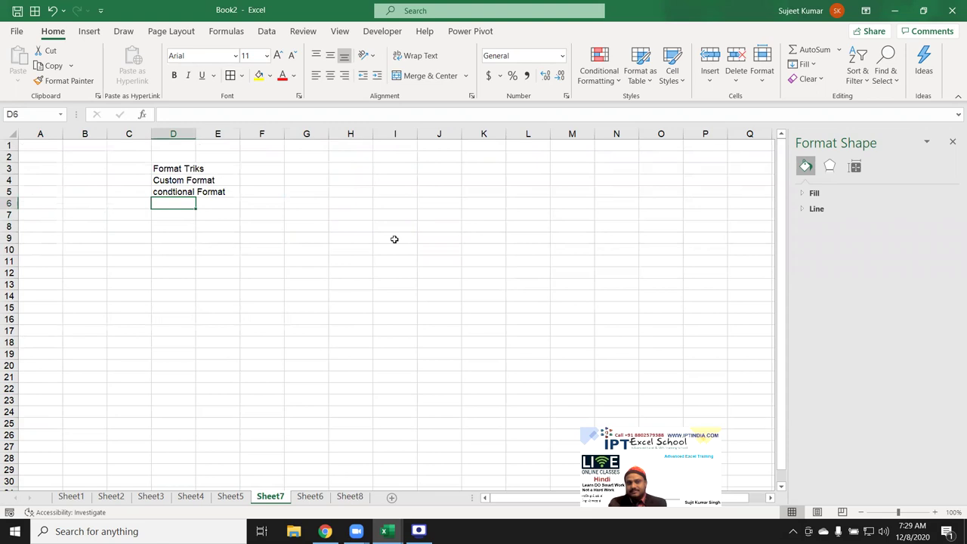
type("Pivot Tabl")
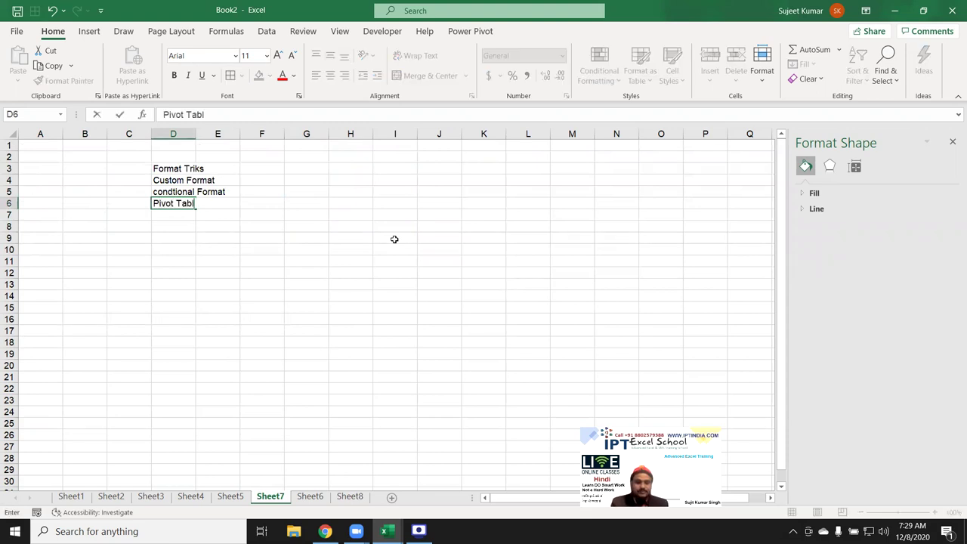
type("e")
key("Return")
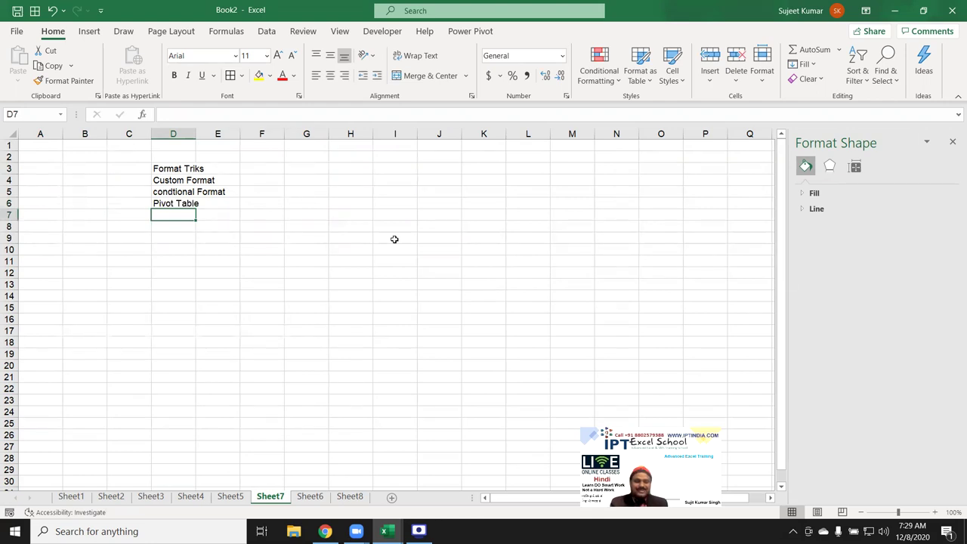
type("C")
type("harts")
key("Return")
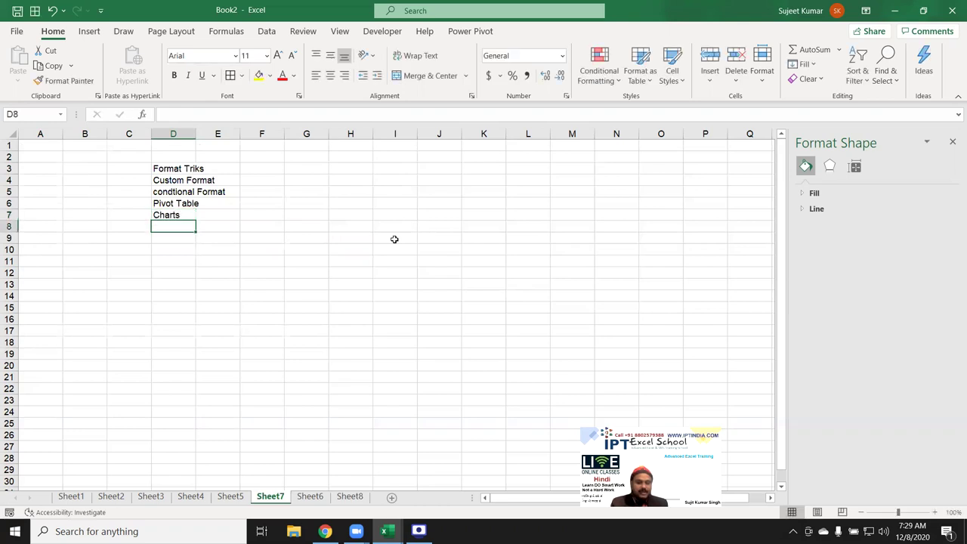
type("Four")
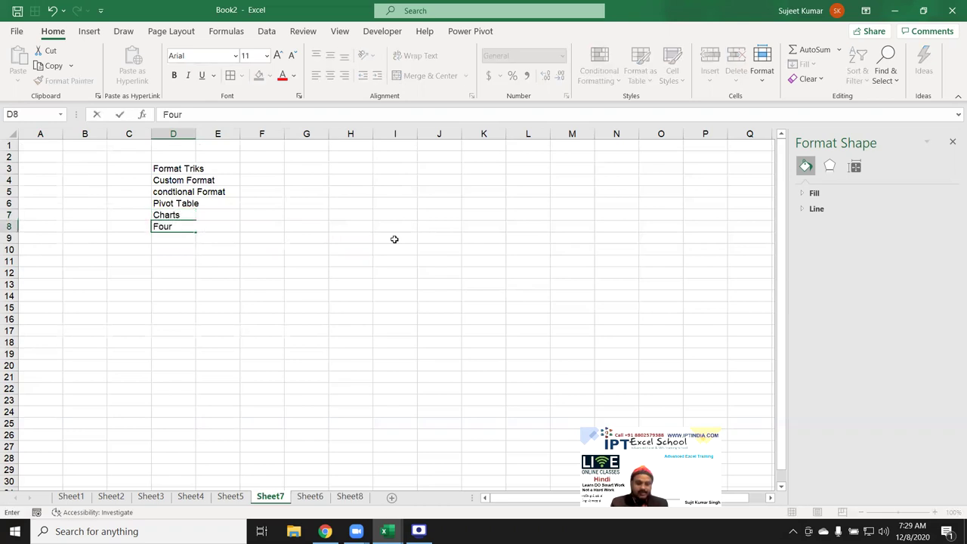
key("BackSpace")
key("BackSpace")
key("BackSpace")
type("ormulas")
key("Return")
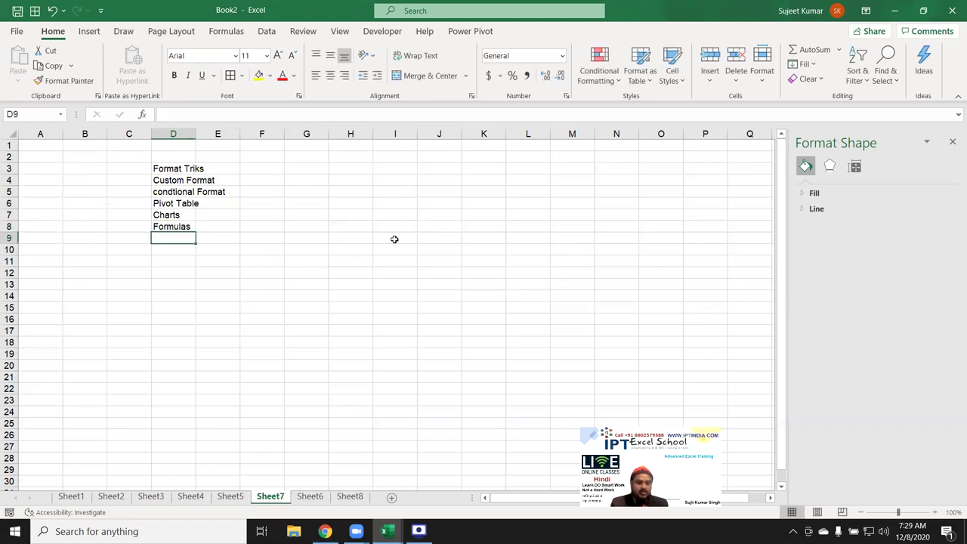
Step: Enter Basic Coding, Event, Function and Userform in G3:G6
type("D")
key("Escape")
key("Up")
key("ctrl+shift+Up")
key("Right")
key("Right")
key("Right")
key("Up")
key("Up")
key("Up")
key("Up")
key("Up")
type("Basic Coding")
key("Return")
type("Event")
key("Return")
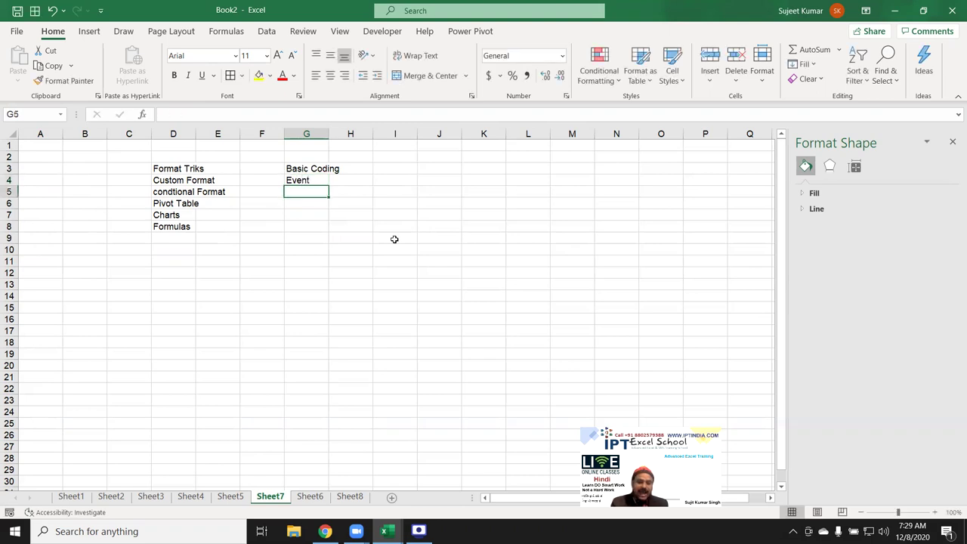
type("Lik")
key("BackSpace")
key("BackSpace")
key("BackSpace")
type("Function")
key("Return")
type("U")
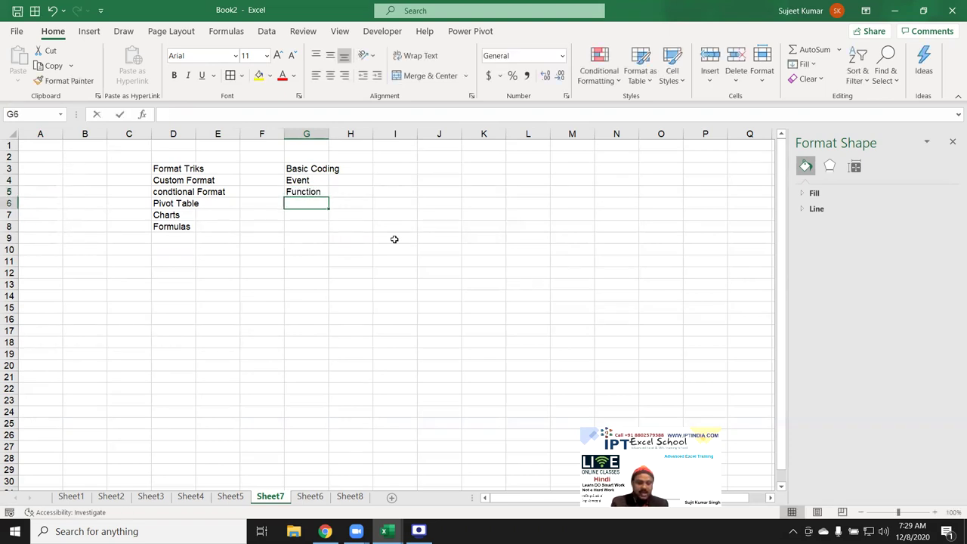
type("serfo")
key("BackSpace")
type("orm")
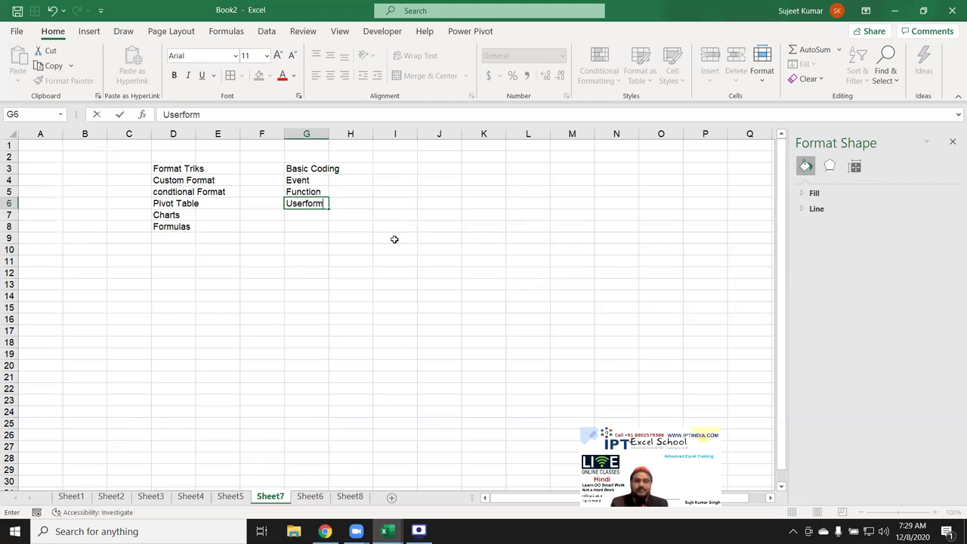
key("Return")
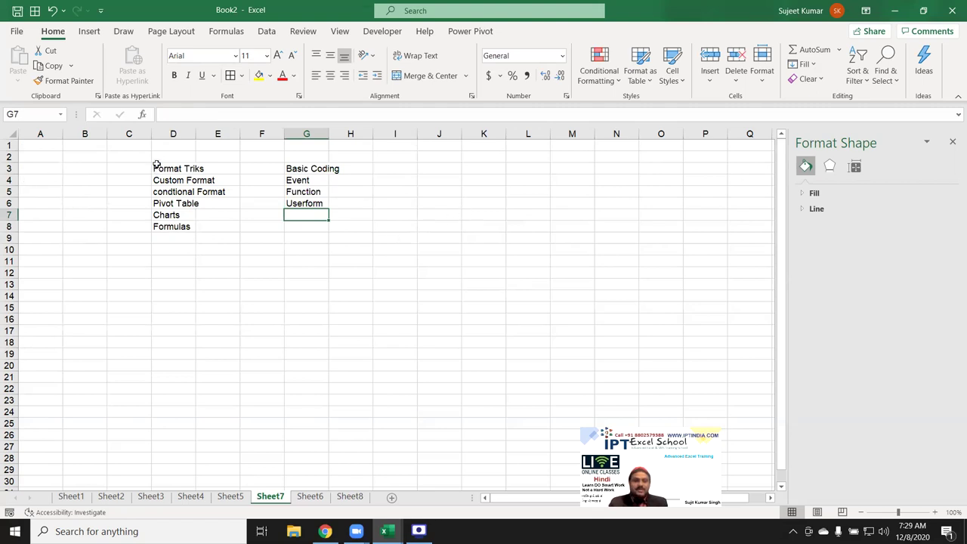
left_click(179, 161)
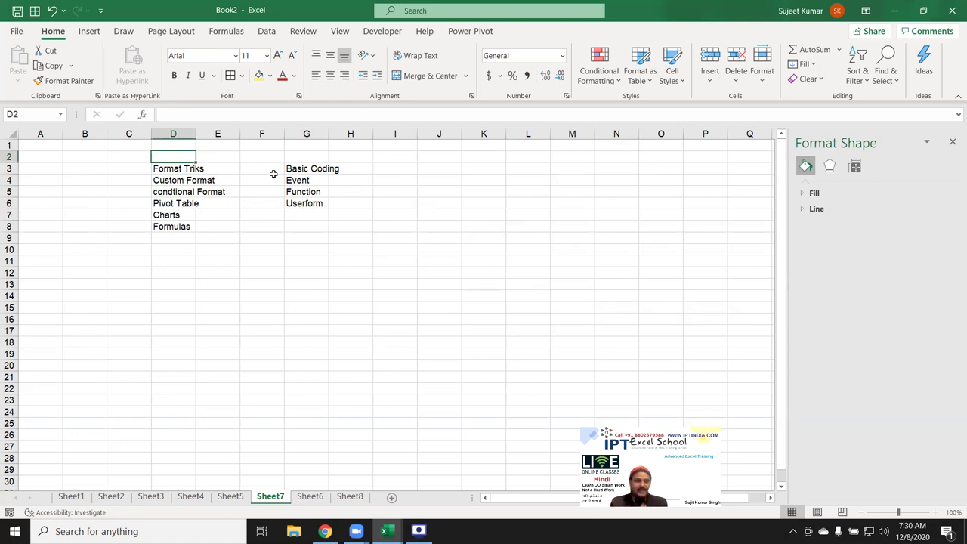
Step: Add the headings Excel in C2 and VBA in F2
key("Left")
type("Excel")
key("Right")
key("Right")
key("Right")
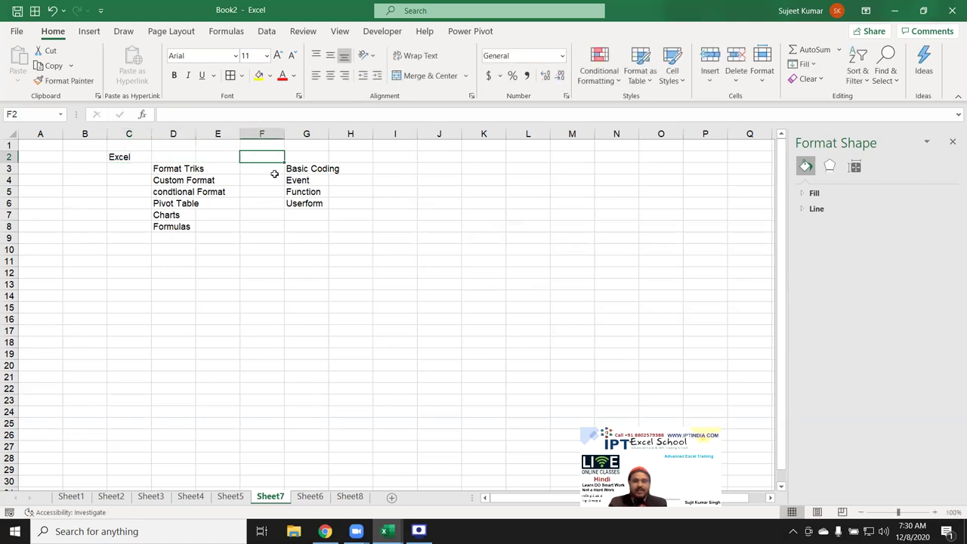
type("VBA")
key("Return")
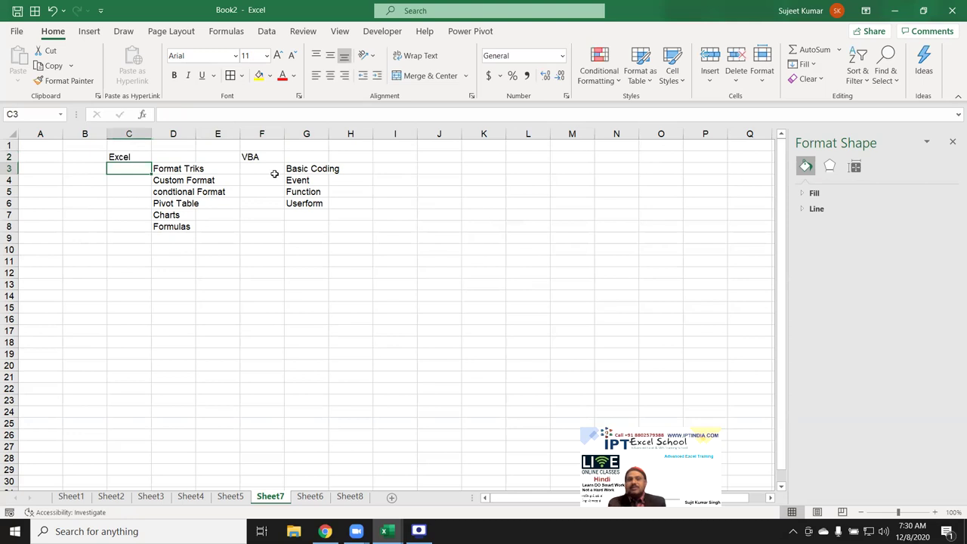
Step: Merge and center E11:H14 and label it Dashboard
left_click_drag(218, 261, 360, 295)
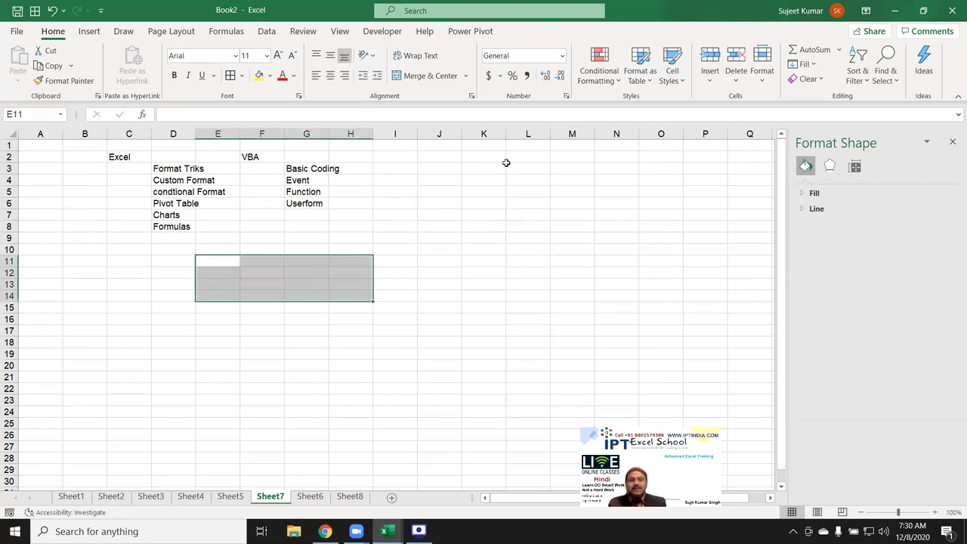
left_click(432, 76)
type("Dashboard")
key("Return")
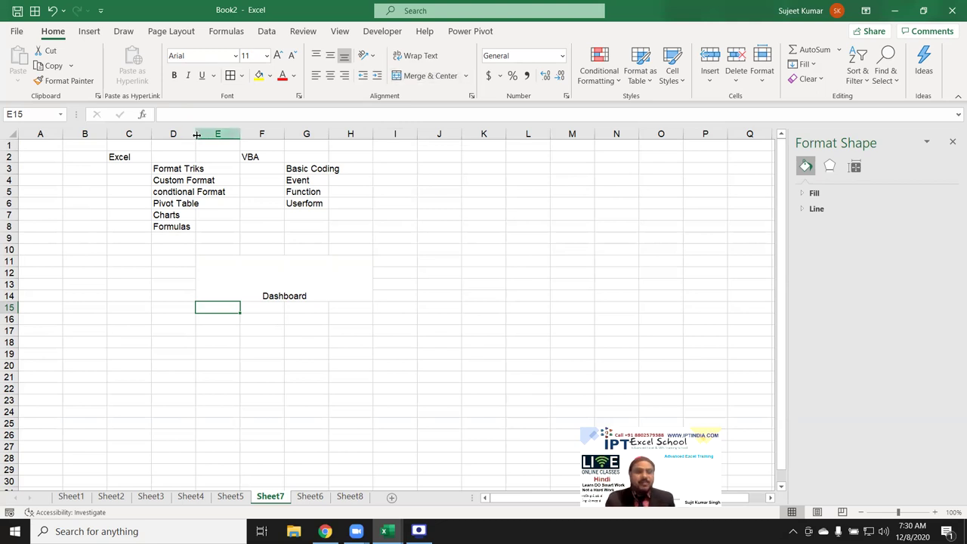
left_click_drag(160, 168, 153, 218)
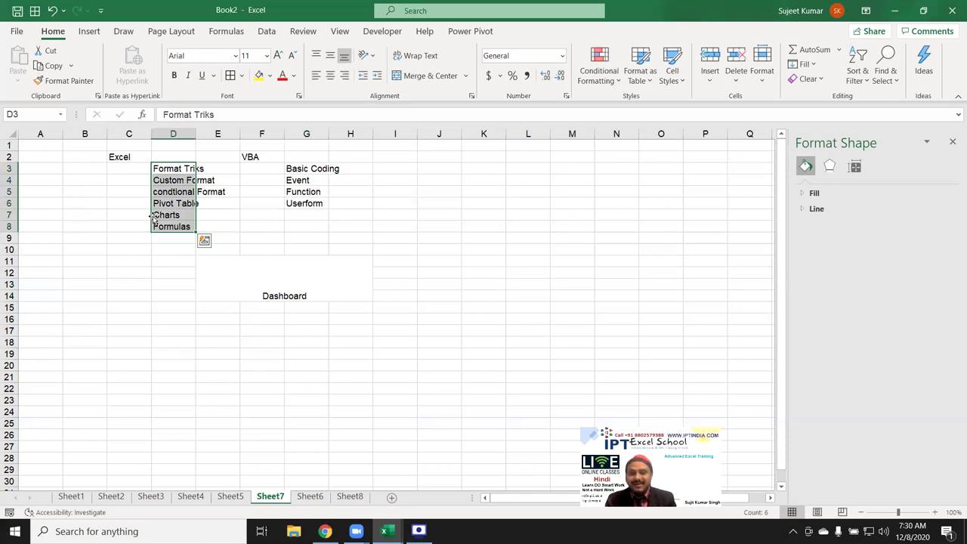
key("Down")
key("Up")
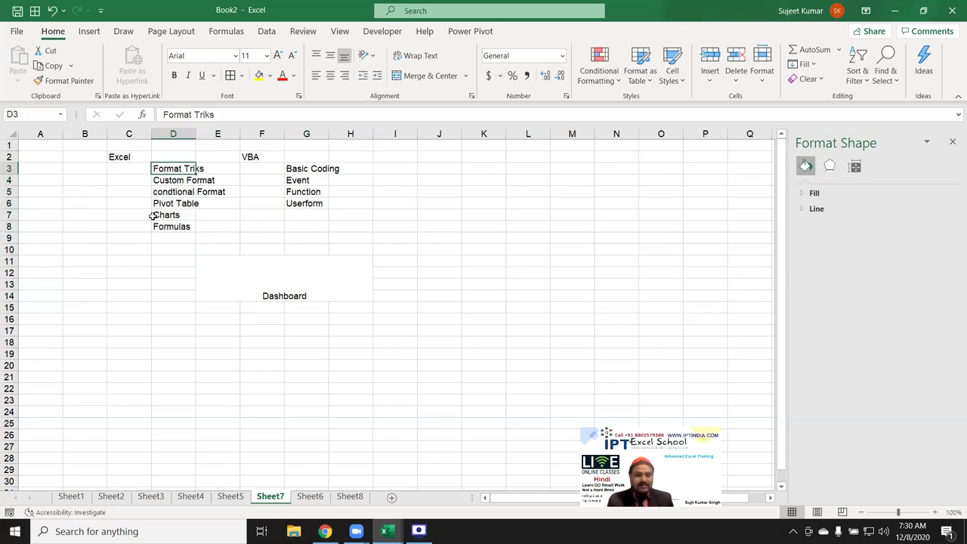
key("ctrl+shift+Down")
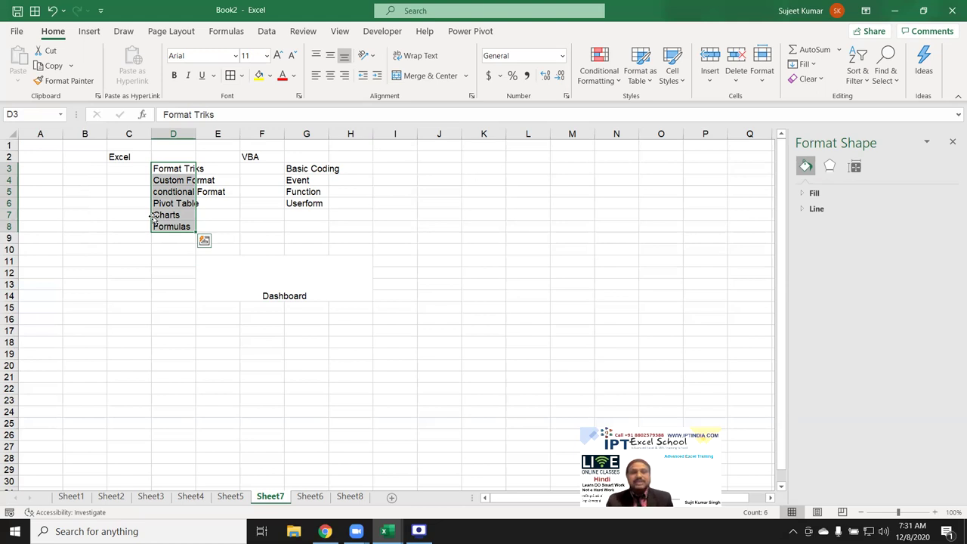
key("Right")
key("Right")
key("Right")
key("ctrl+shift+Down")
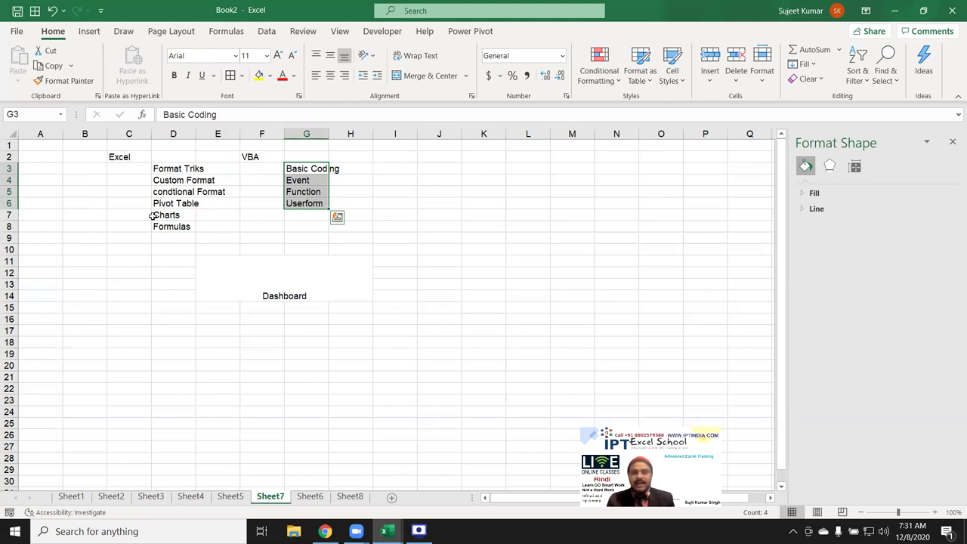
key("Left")
key("Left")
key("Left")
key("ctrl+shift+Down")
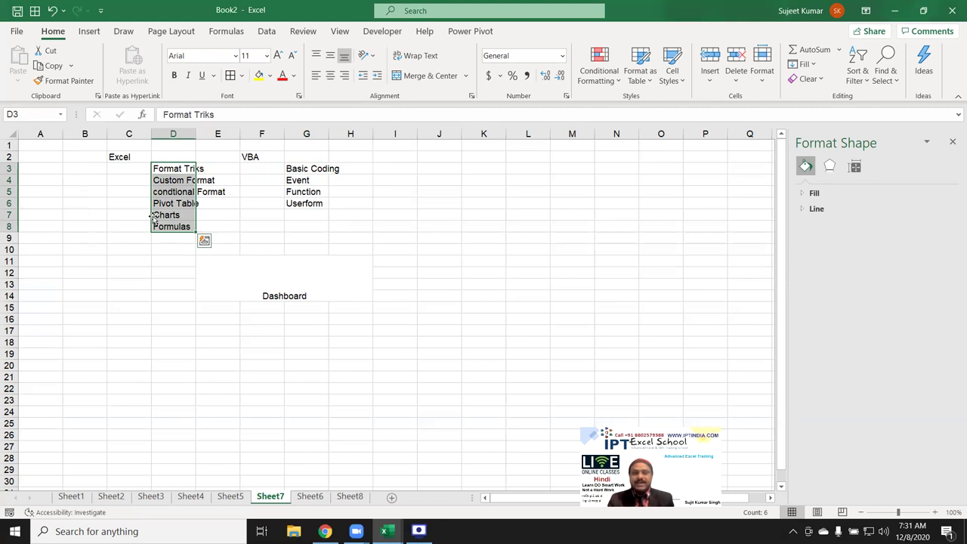
key("Down")
key("Down")
key("Down")
key("Down")
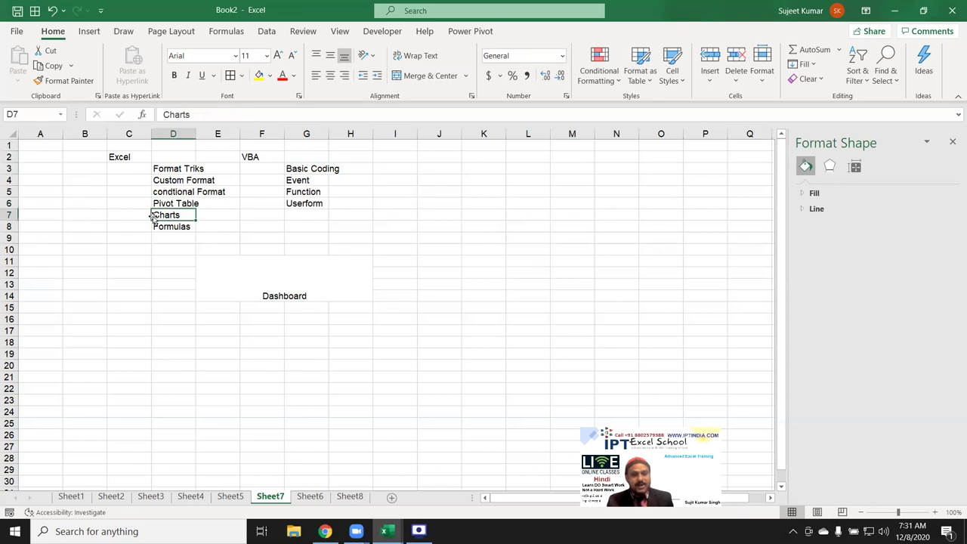
key("Down")
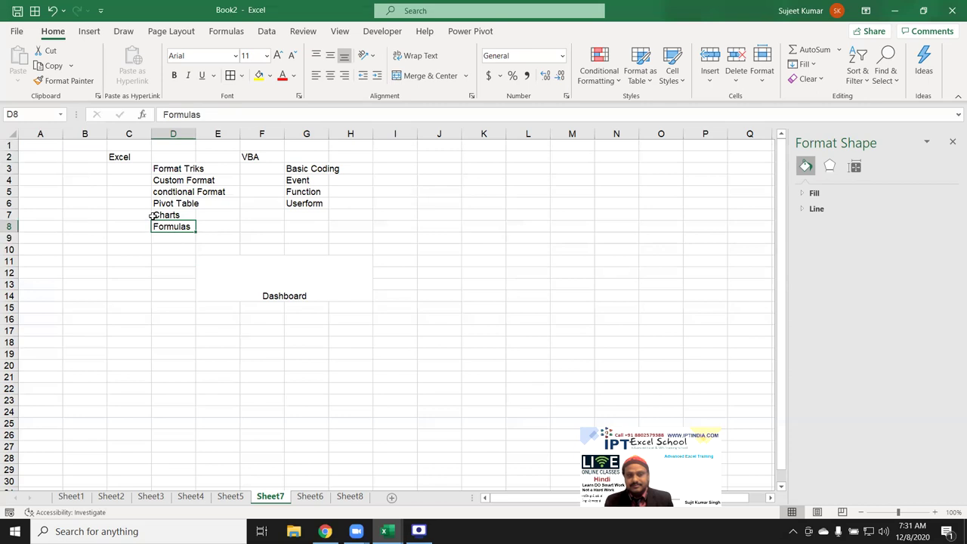
key("Up")
key("Up")
key("Up")
key("Up")
key("Up")
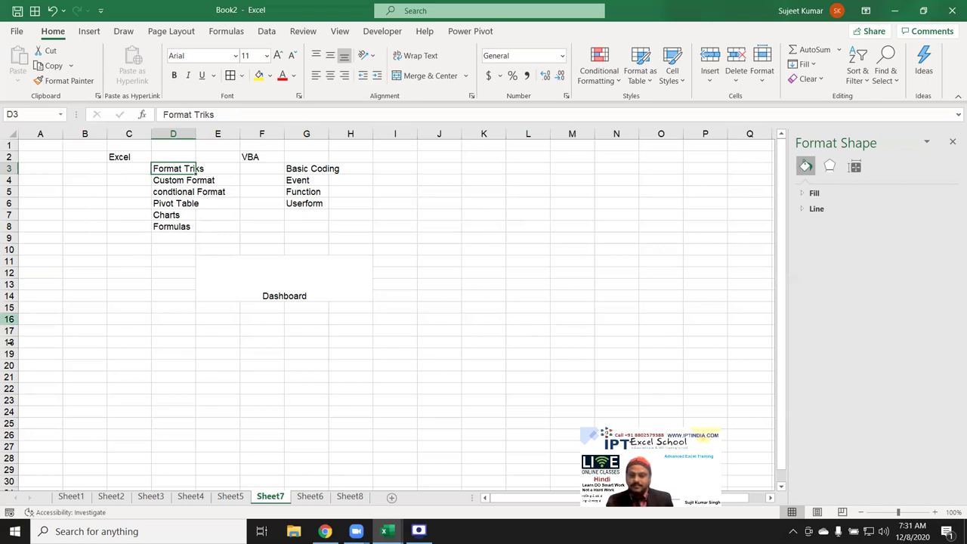
Step: Copy Sheet8's score table A1:G10 into a new Sheet9
left_click(349, 496)
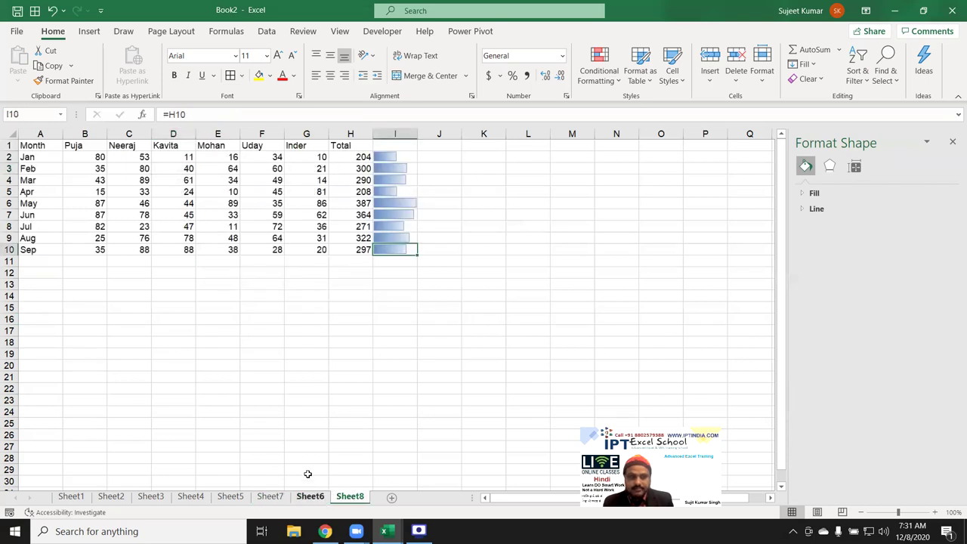
left_click_drag(36, 145, 307, 251)
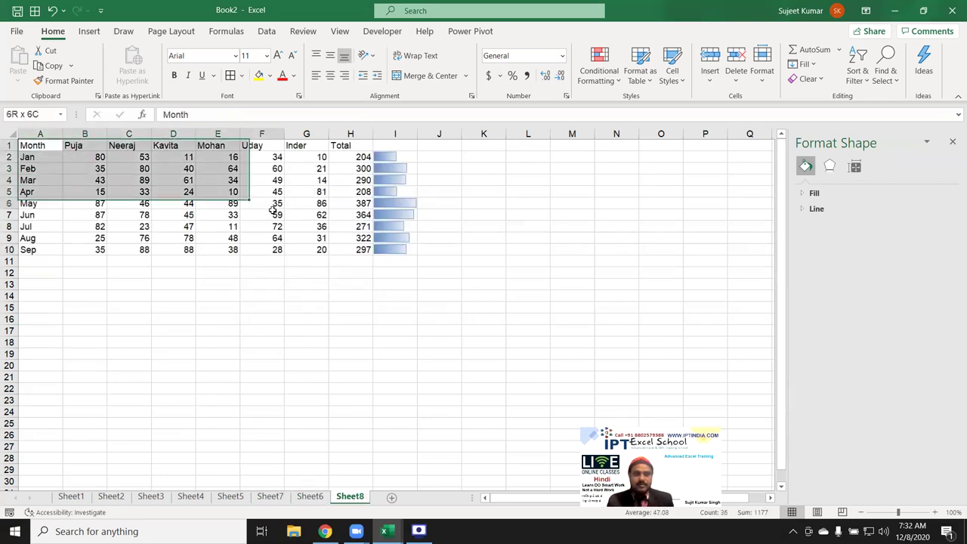
key("ctrl+c")
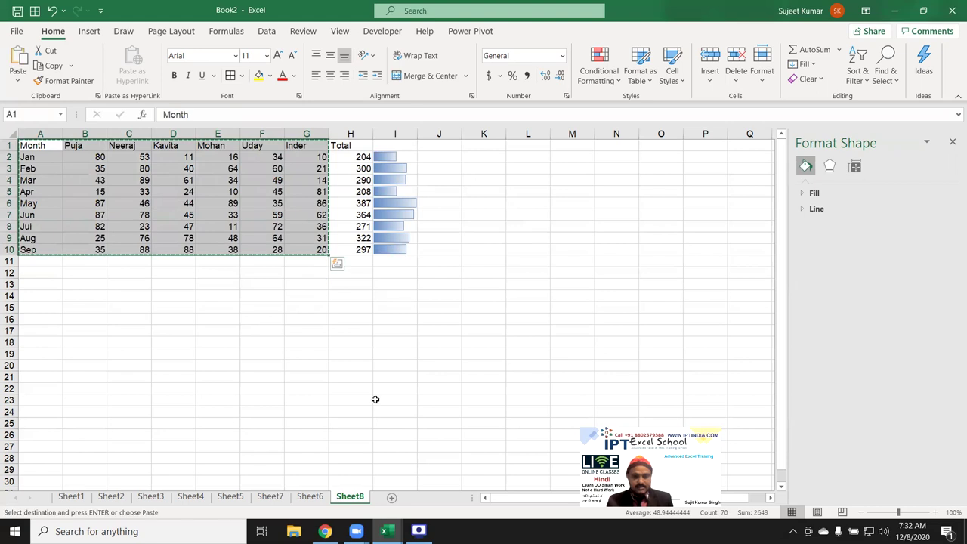
left_click(391, 497)
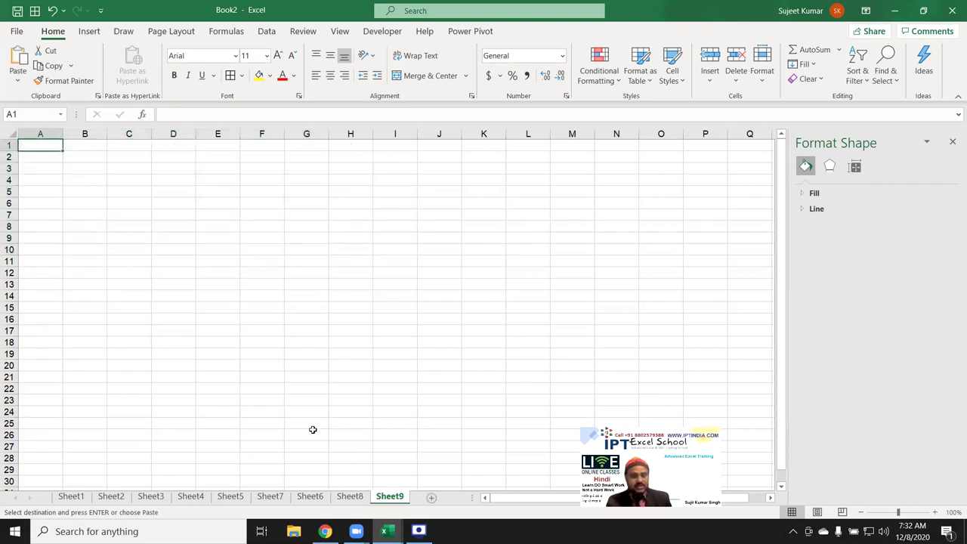
key("ctrl+v")
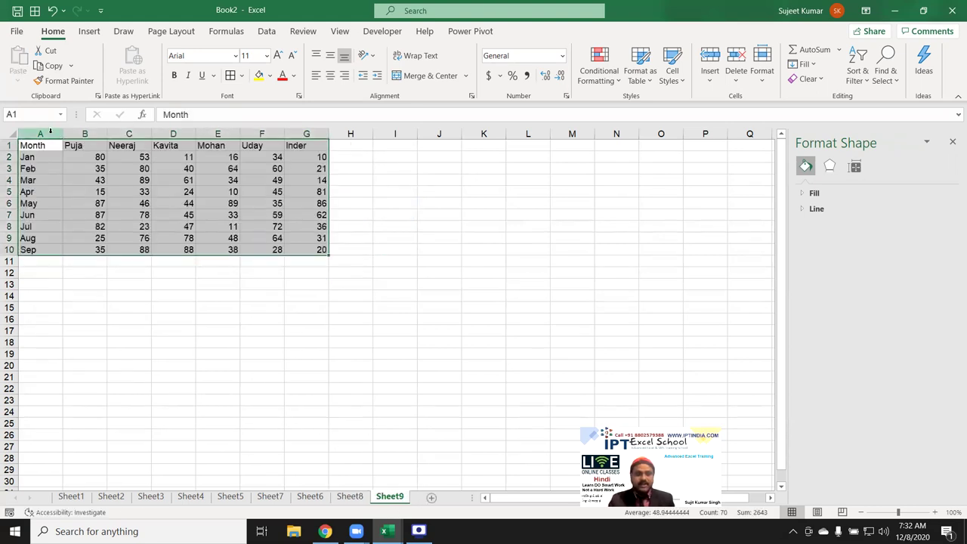
Step: Insert an Sr column at A numbered 1 to 9 and close the Format Shape pane
left_click(49, 135)
key("ctrl+plus")
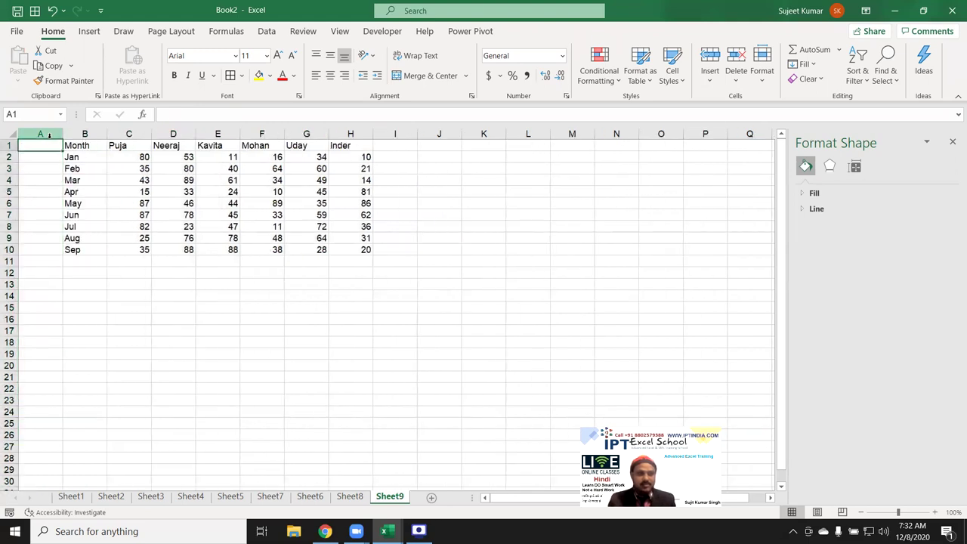
type("Sr")
key("Return")
type("1")
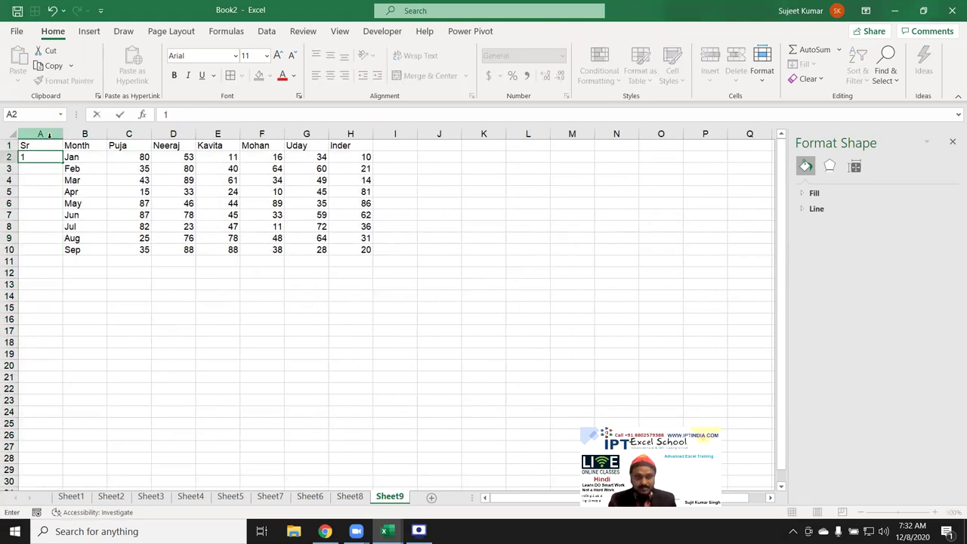
key("Return")
type("2 3 5 6")
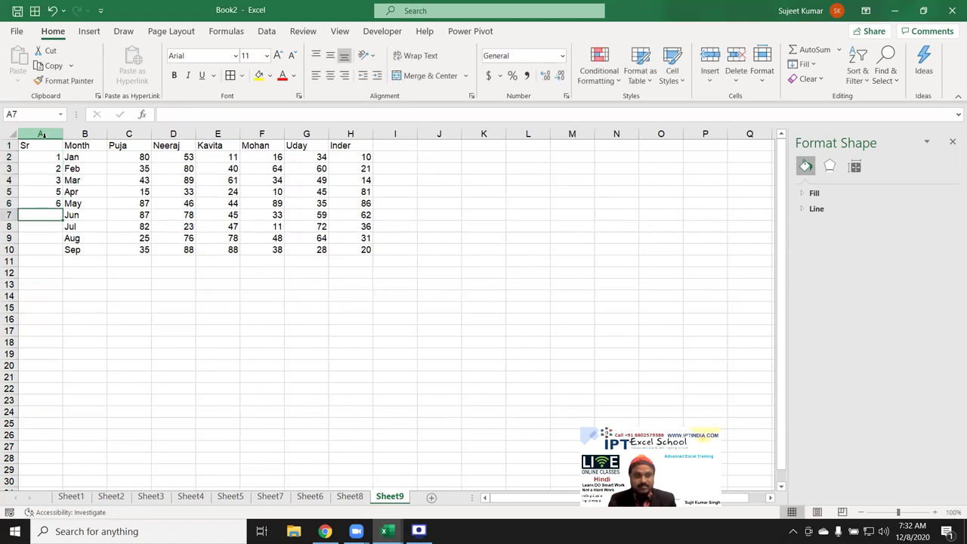
left_click_drag(34, 168, 59, 250)
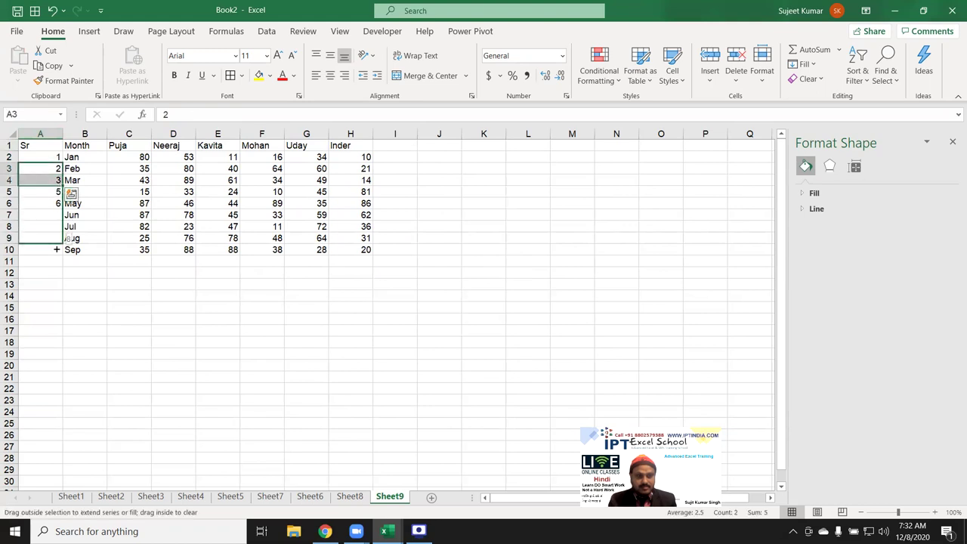
left_click(632, 370)
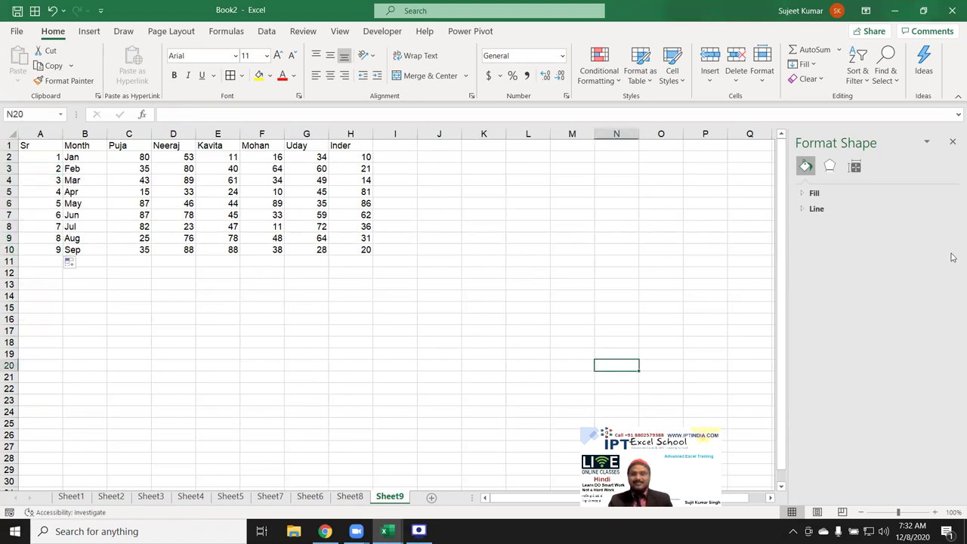
left_click(952, 144)
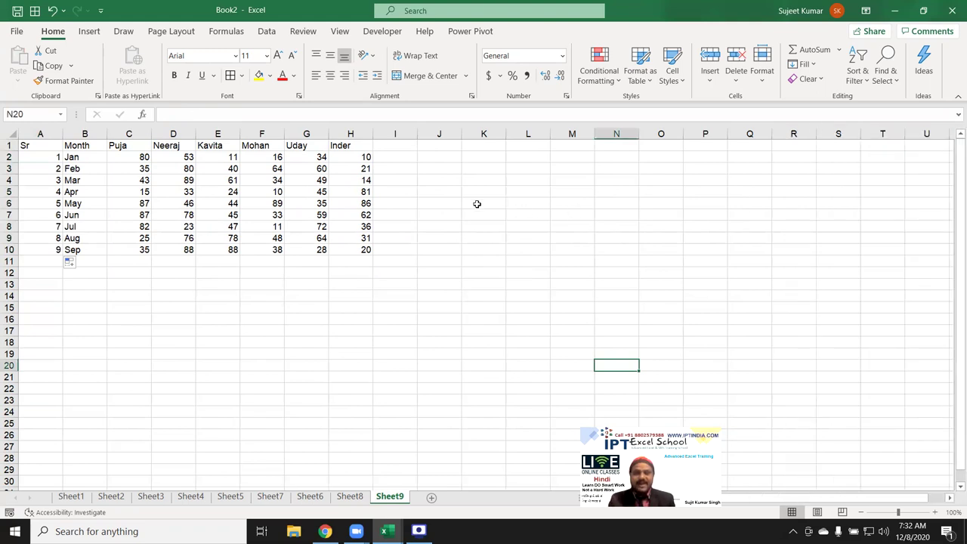
left_click(477, 204)
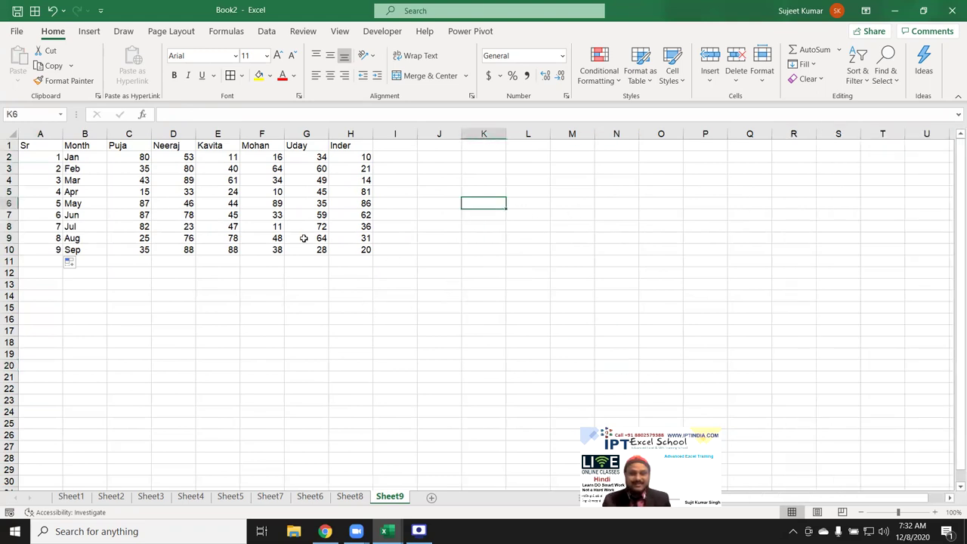
Step: Copy the header row A1:H1
left_click(34, 146)
left_click_drag(147, 144, 355, 145)
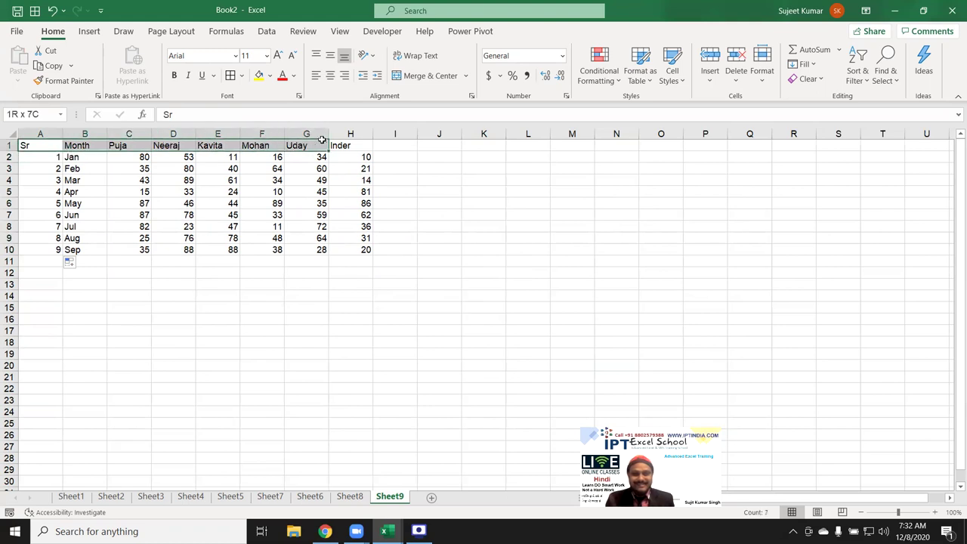
key("ctrl+c")
Step: Paste the header row at M5 and enter 5 under Sr in M6
left_click(563, 193)
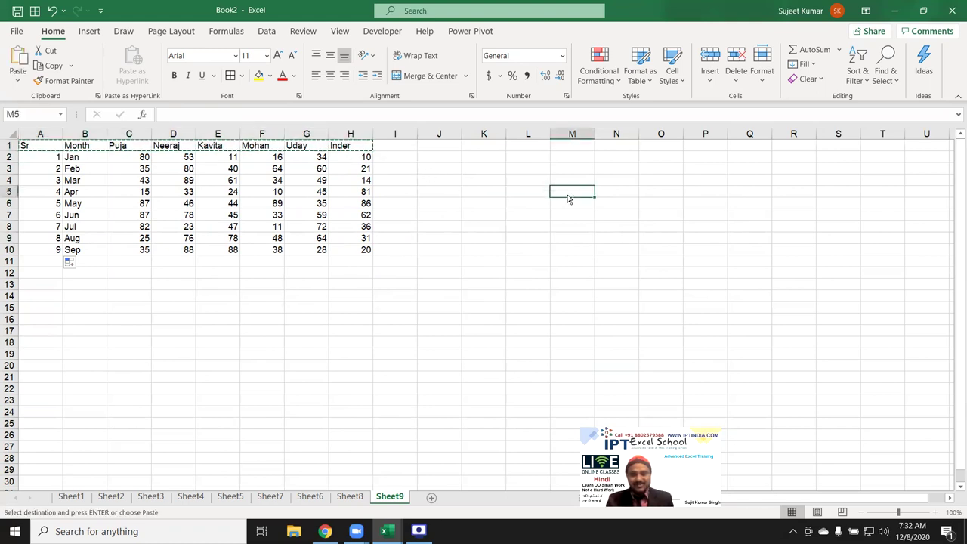
key("ctrl+v")
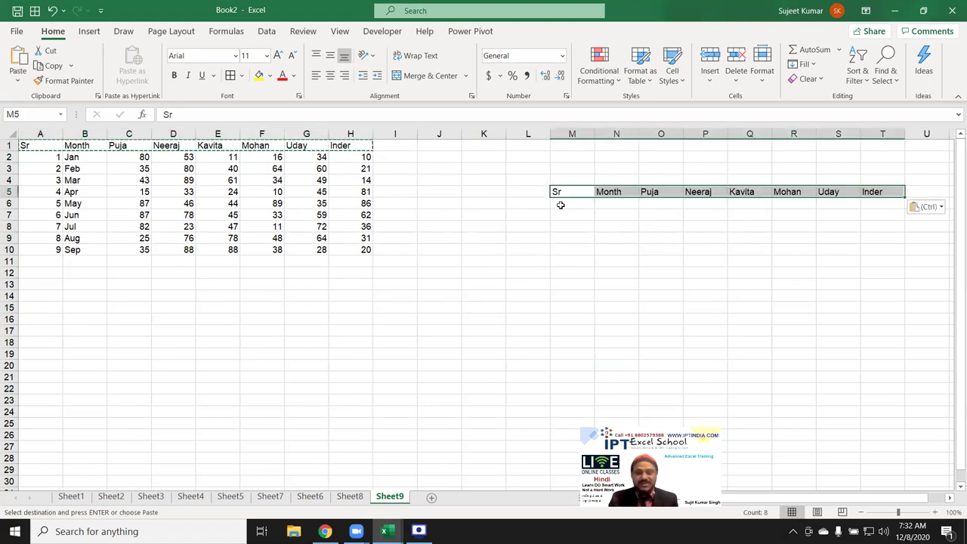
left_click(561, 204)
type("5")
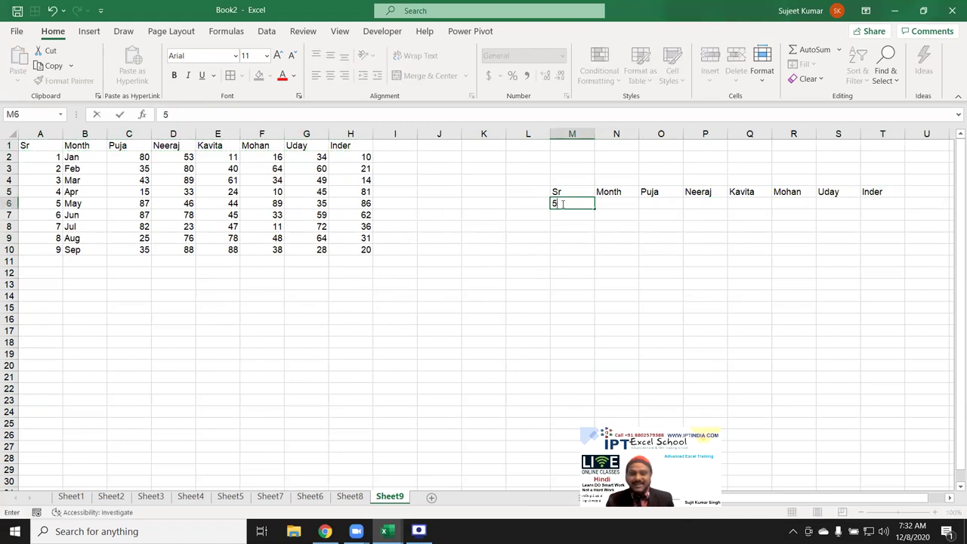
key("Return")
Step: Start a VLOOKUP in N6 on M6 over A1:H10, then cancel it
left_click(624, 204)
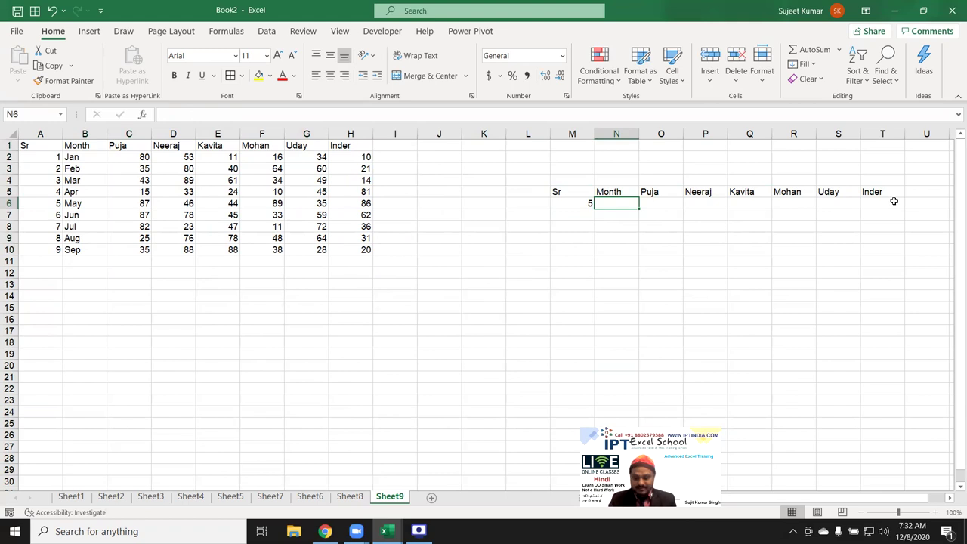
type("=vl")
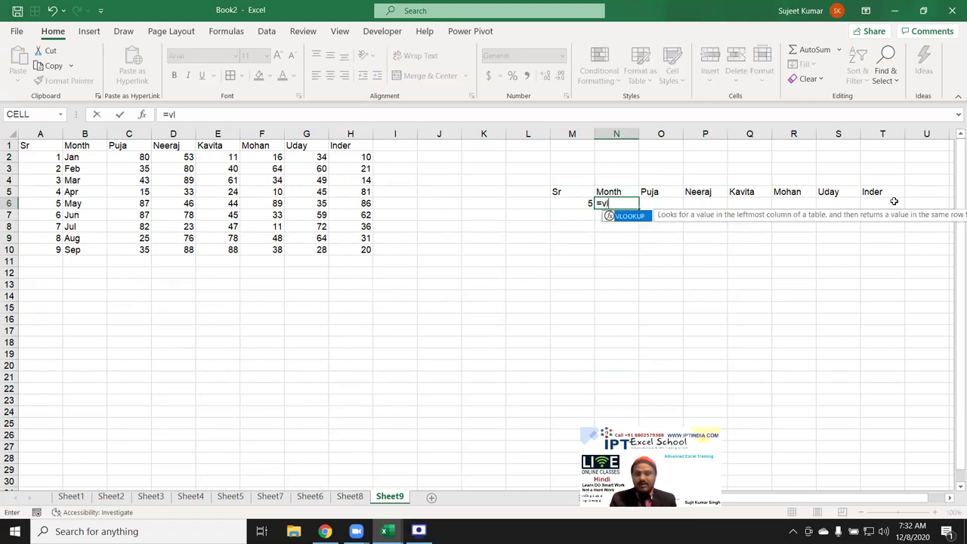
key("Tab")
key("Left")
type(",")
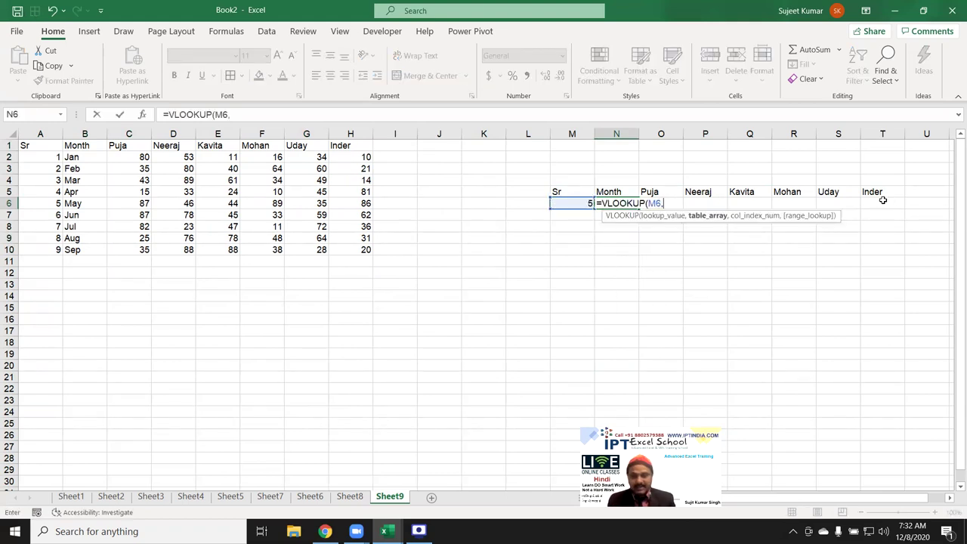
left_click(60, 145)
left_click_drag(66, 145, 347, 246)
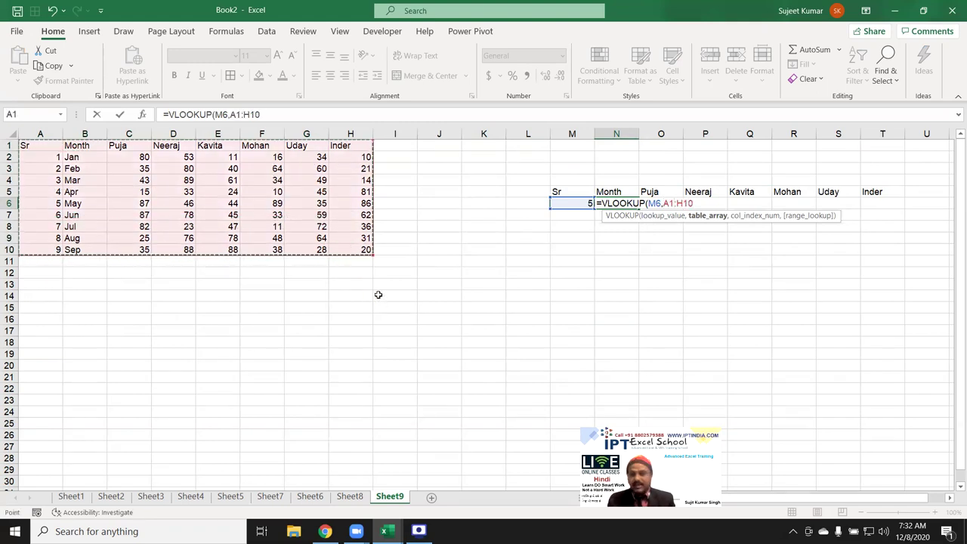
key("Escape")
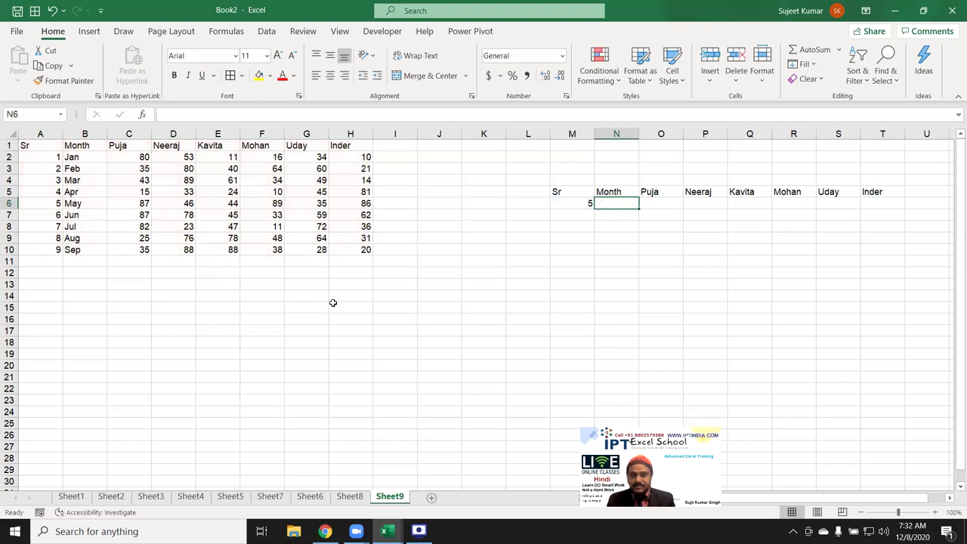
Step: Copy the Month-through-Inder headers and select N6:T6 for the lookup results
left_click_drag(80, 145, 349, 144)
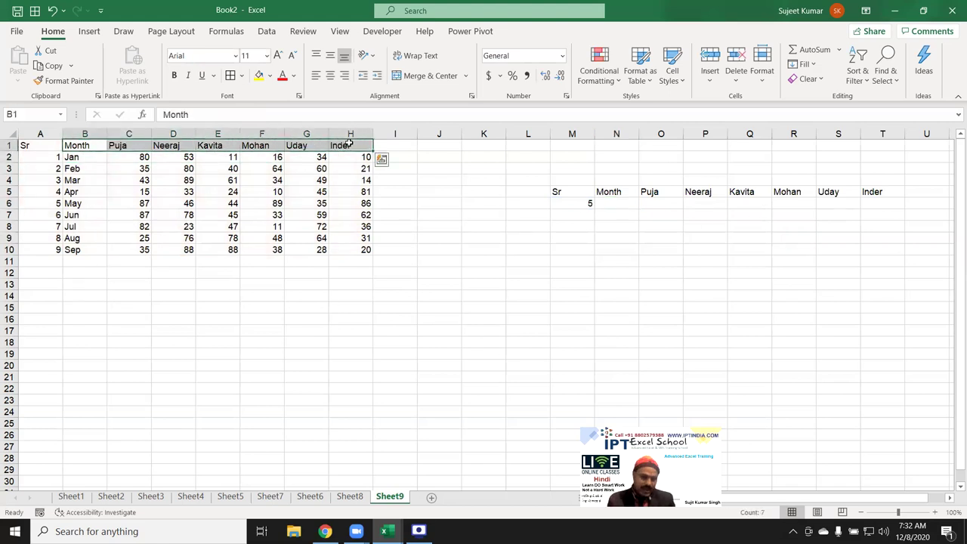
key("ctrl+c")
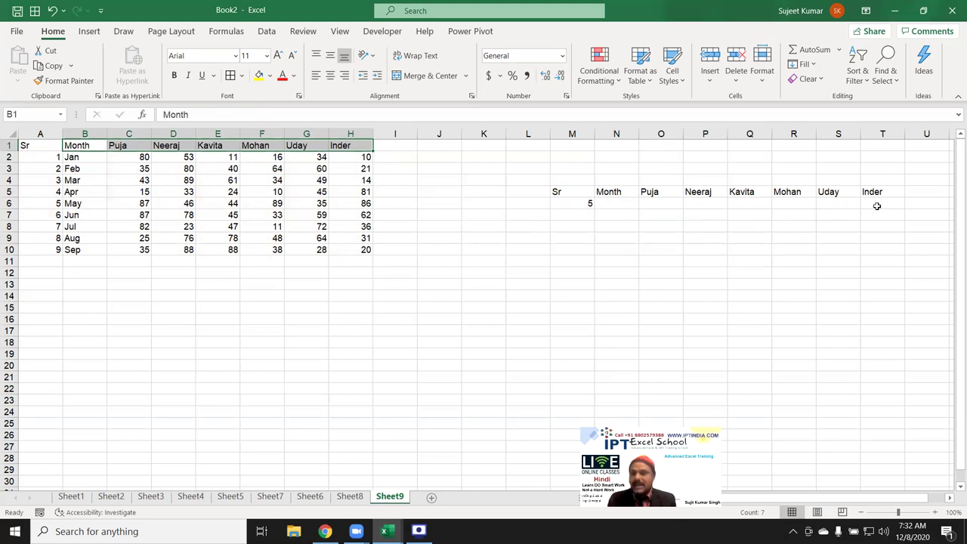
left_click_drag(611, 202, 880, 201)
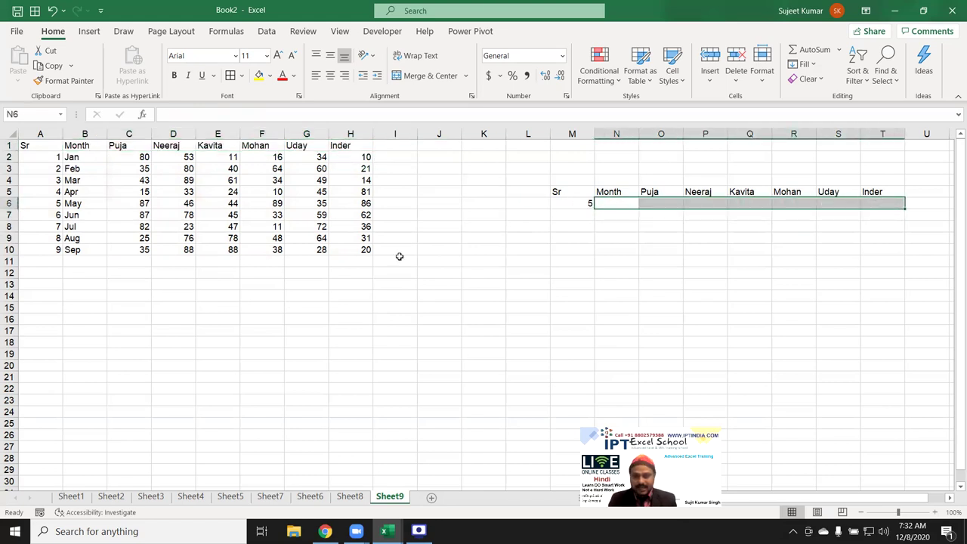
Step: Array-enter =VLOOKUP(M6,A1:H10,{2,3,4,5,6,7,8},0) in N6:T6, returning May: 87, 46, 44, 89, 35, 86
type("=vl")
key("Tab")
key("Left")
type(",")
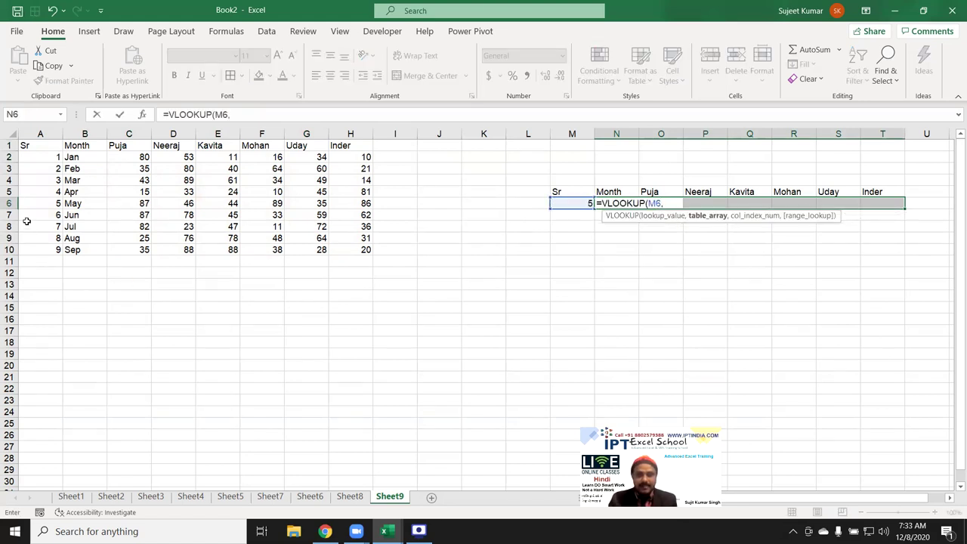
mouse_move(56, 148)
left_mouse_down()
mouse_move(189, 174)
mouse_move(359, 247)
left_mouse_up()
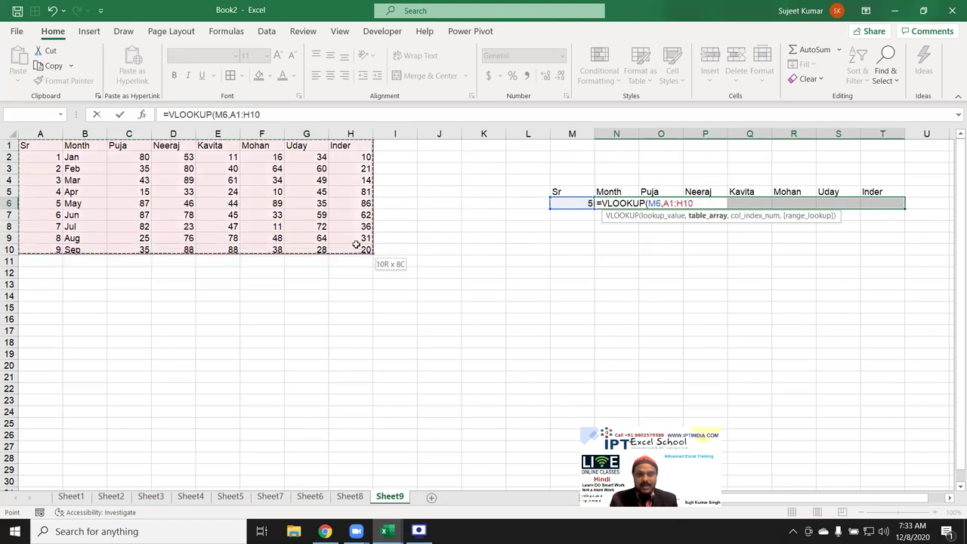
type(",{")
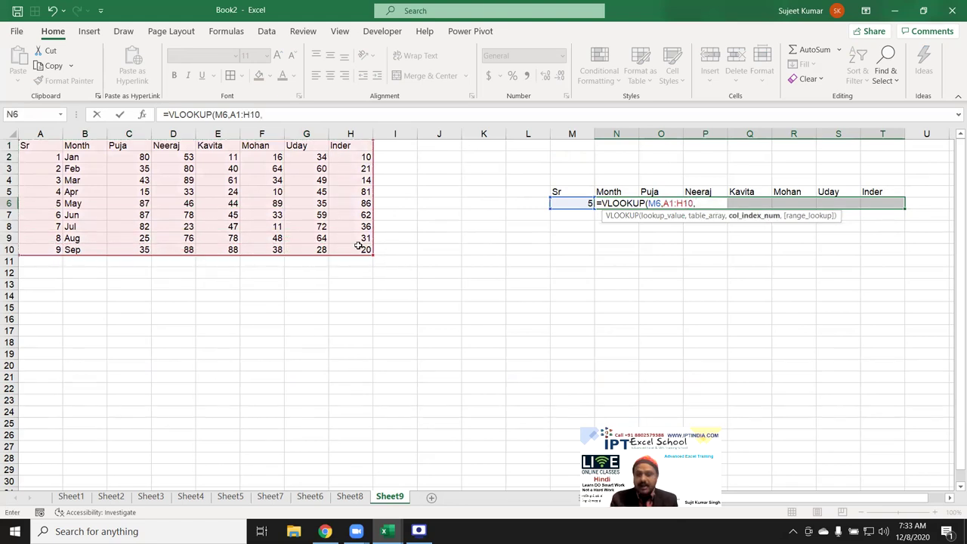
type("2,3,4,5,6,7,8")
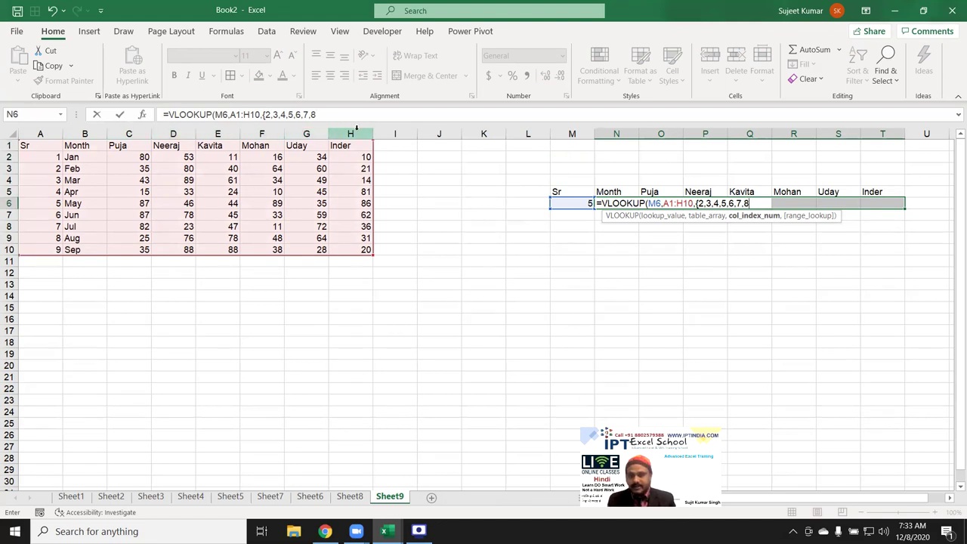
type("},")
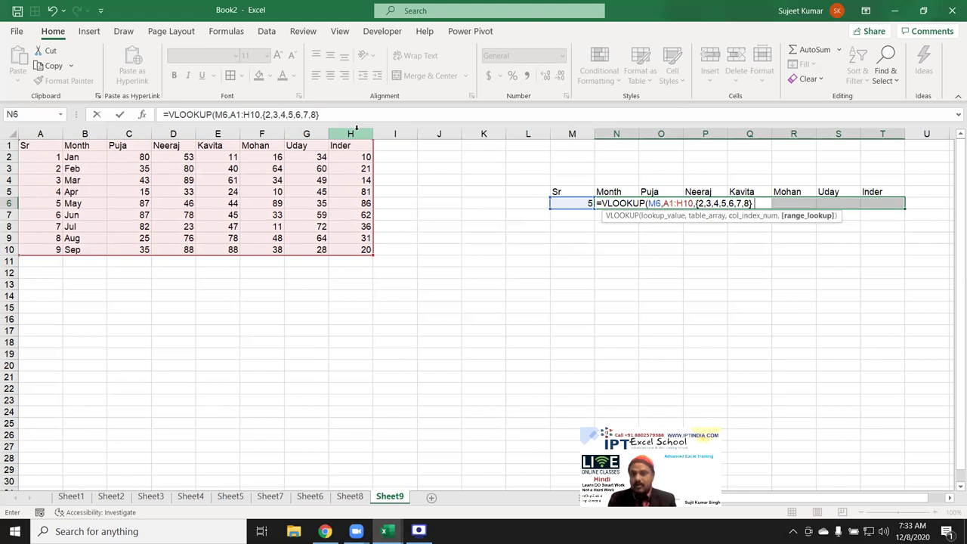
type("0)")
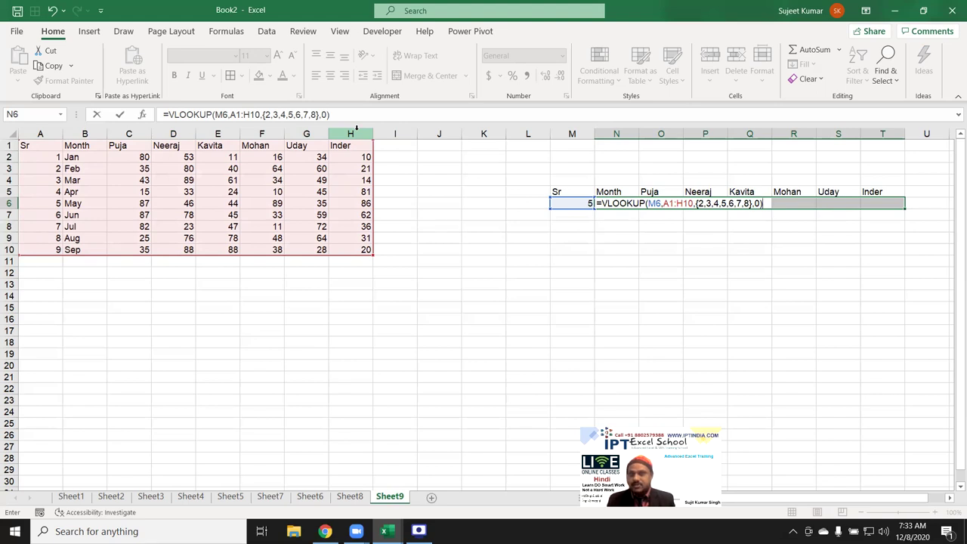
key("ctrl+shift+Return")
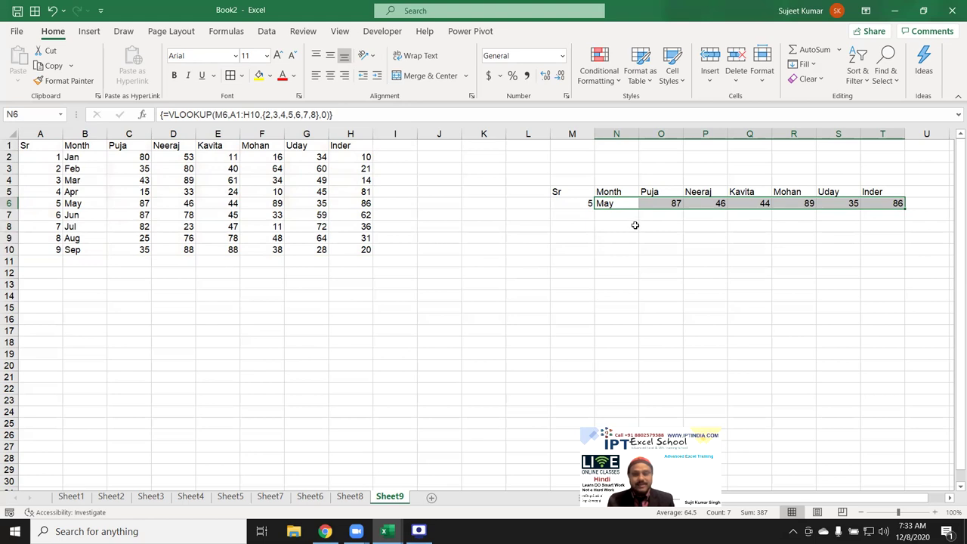
Step: Enter 7 as the Sr value in M7
left_click(611, 218)
left_click(588, 218)
type("7")
key("Tab")
Step: Write =VLOOKUP(M7,A1:H10,MATCH(N5,A1:H1,0),0) in N7
type("=vl")
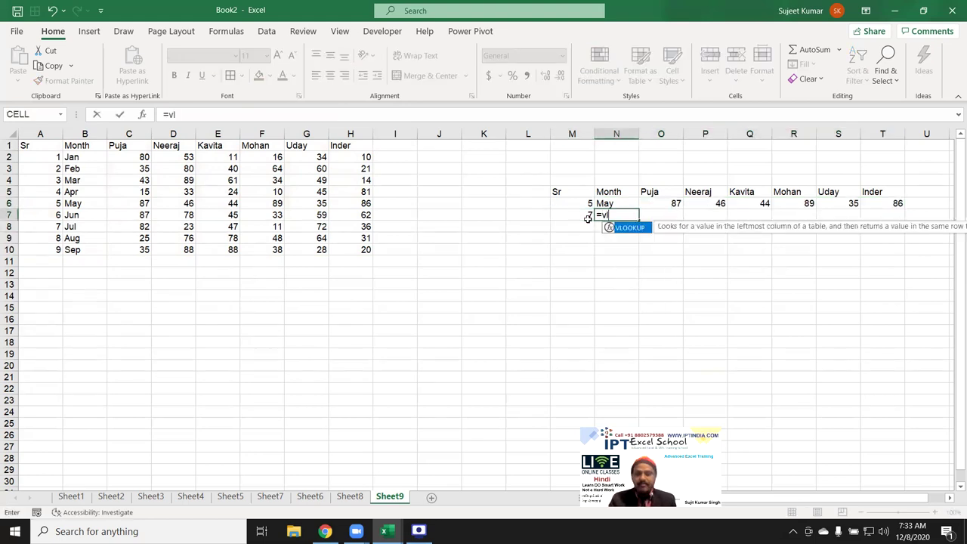
key("Tab")
left_click(587, 218)
type(",")
left_click_drag(27, 145, 370, 254)
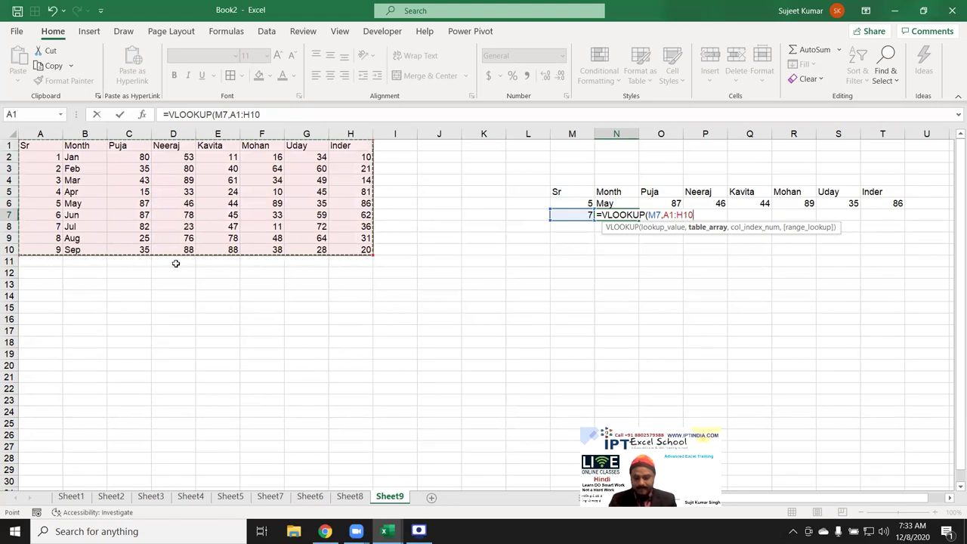
type(",")
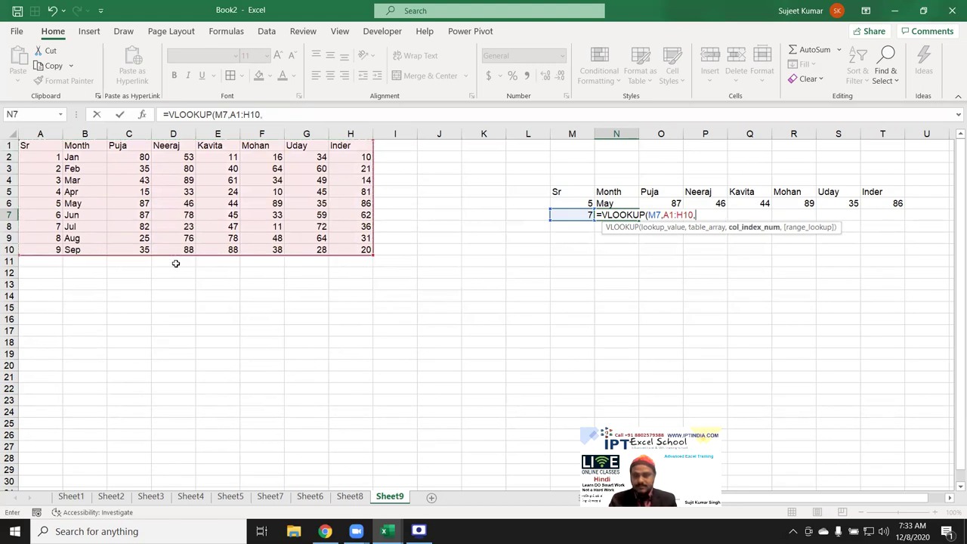
type("ma")
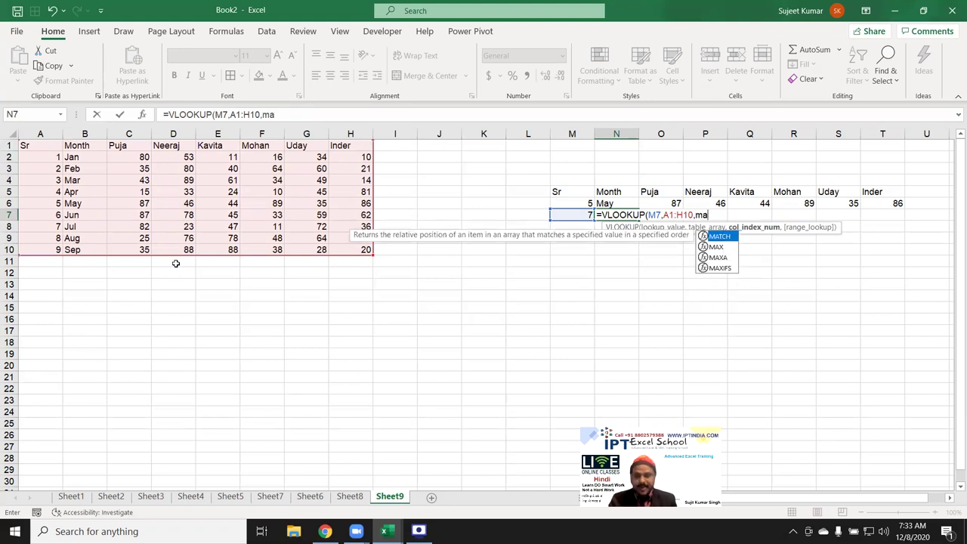
key("Tab")
left_click(616, 191)
type(",")
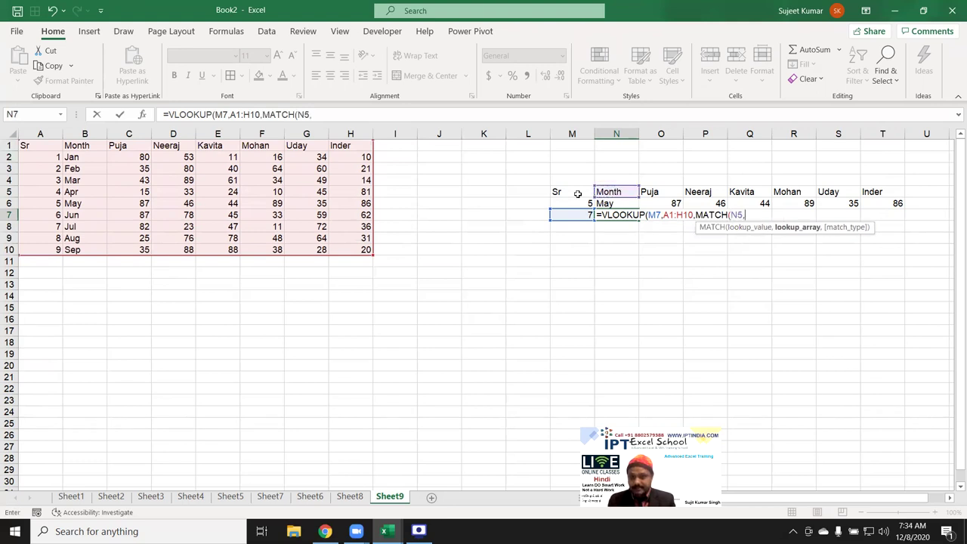
mouse_move(22, 145)
left_mouse_down()
mouse_move(341, 154)
mouse_move(351, 146)
left_mouse_up()
type(",0")
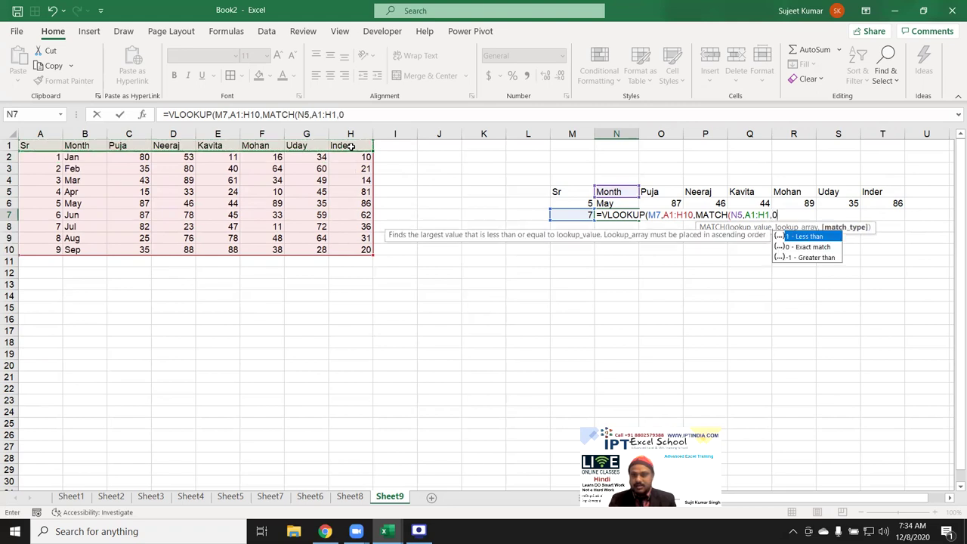
type("),0")
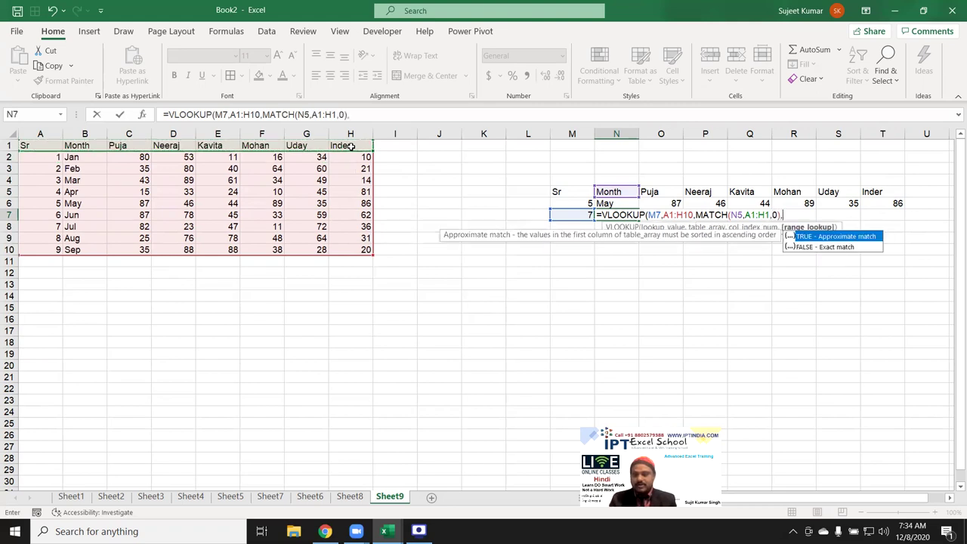
type(")")
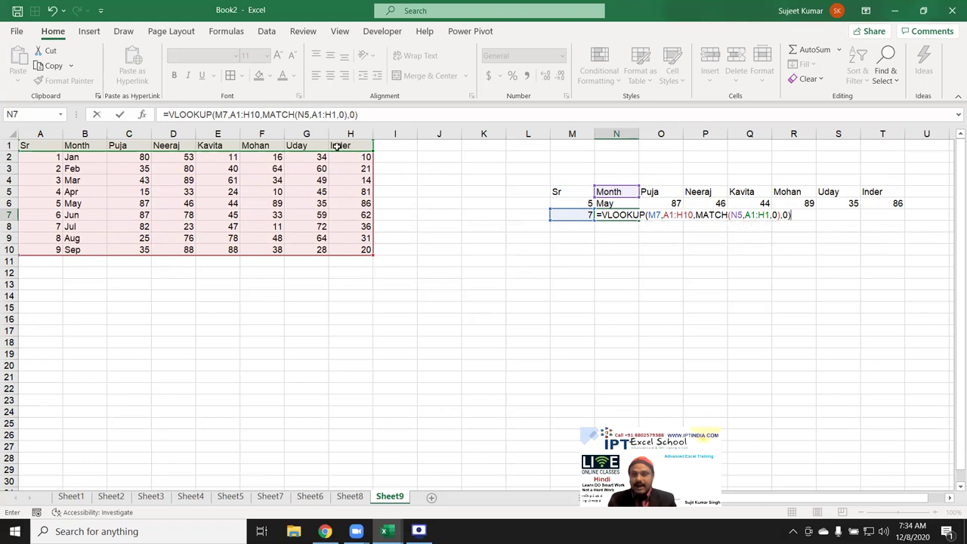
Step: Lock references as $M7, $A$1:$H$10, N$5 and $A$1:$H$1, then fill N7 across to T7
left_click(648, 215)
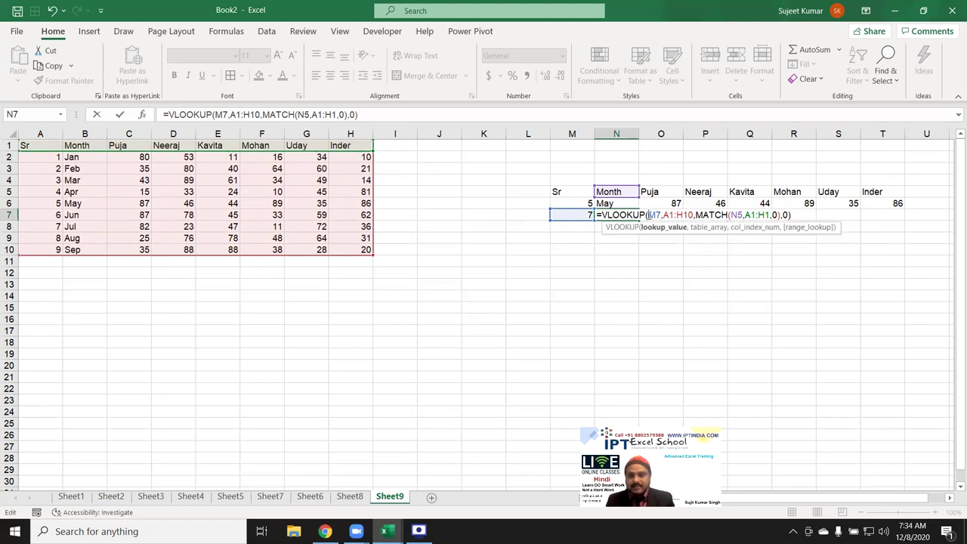
type("$")
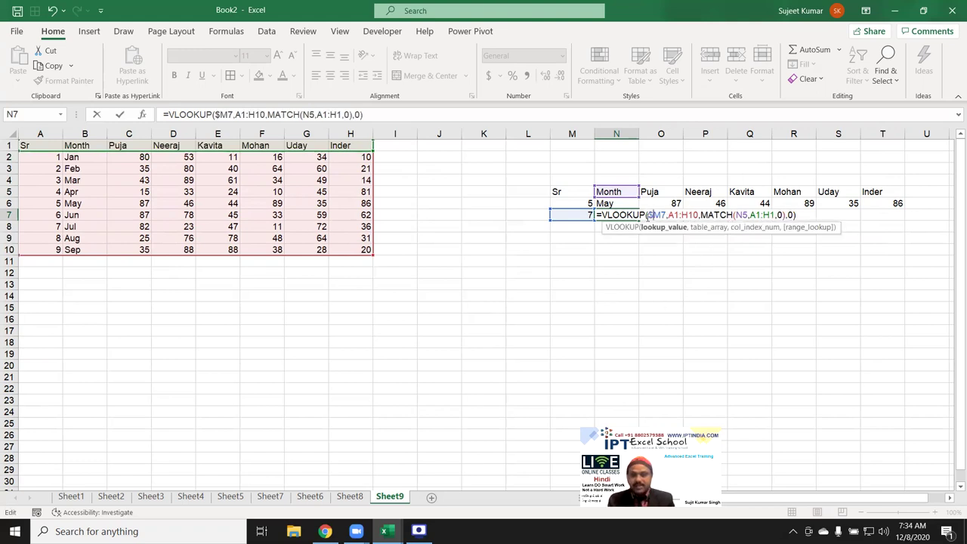
key("Right")
left_click(672, 215)
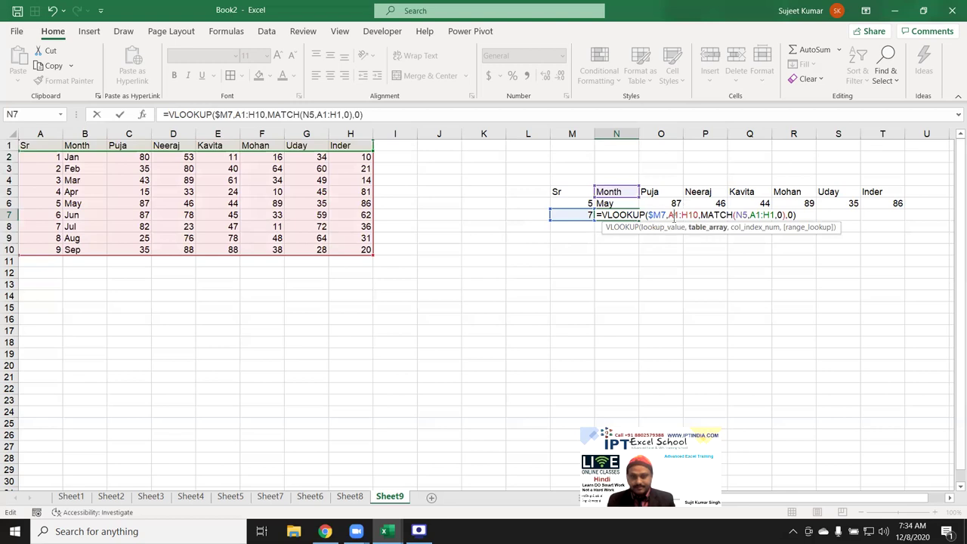
key("F4")
left_click(693, 215)
key("F4")
left_click(763, 215)
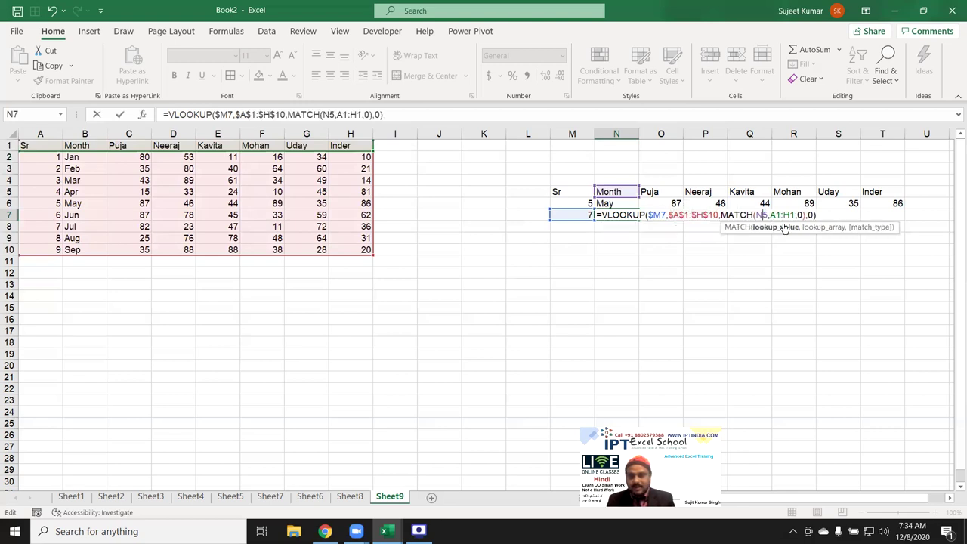
key("F4")
key("F4")
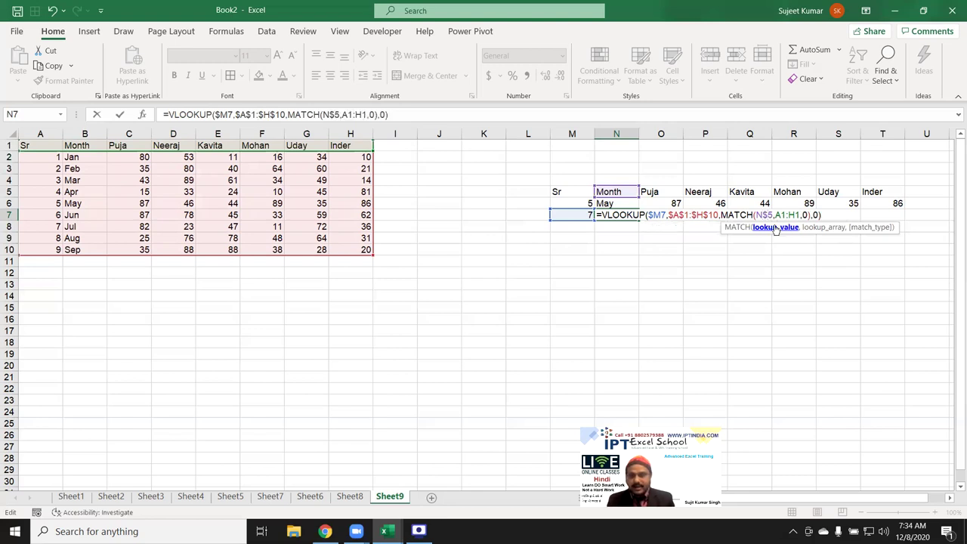
left_click(779, 216)
key("F4")
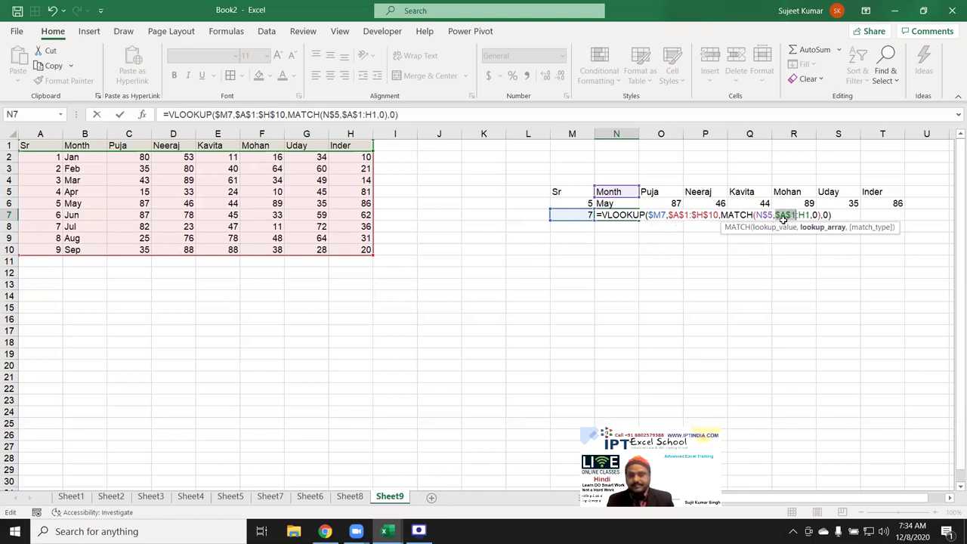
left_click(799, 216)
key("F4")
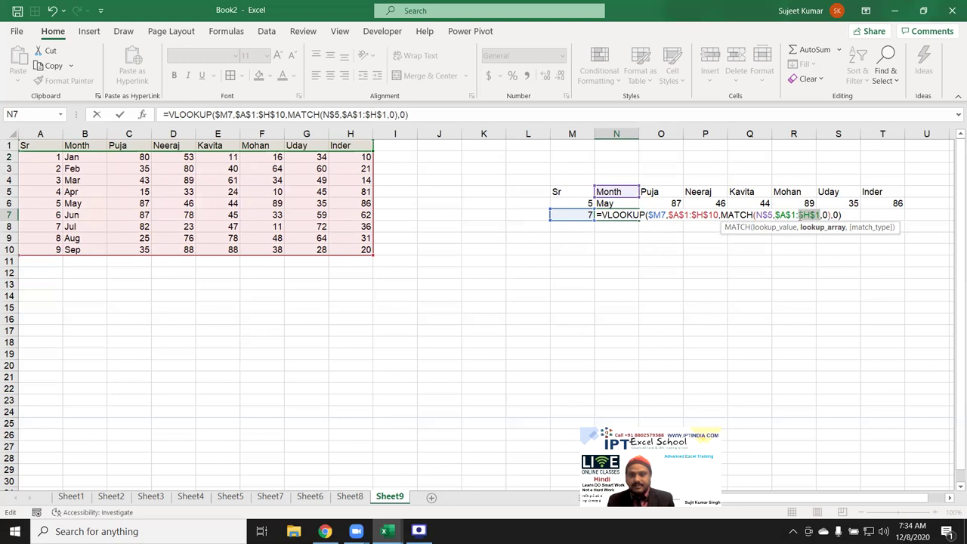
key("ctrl+Return")
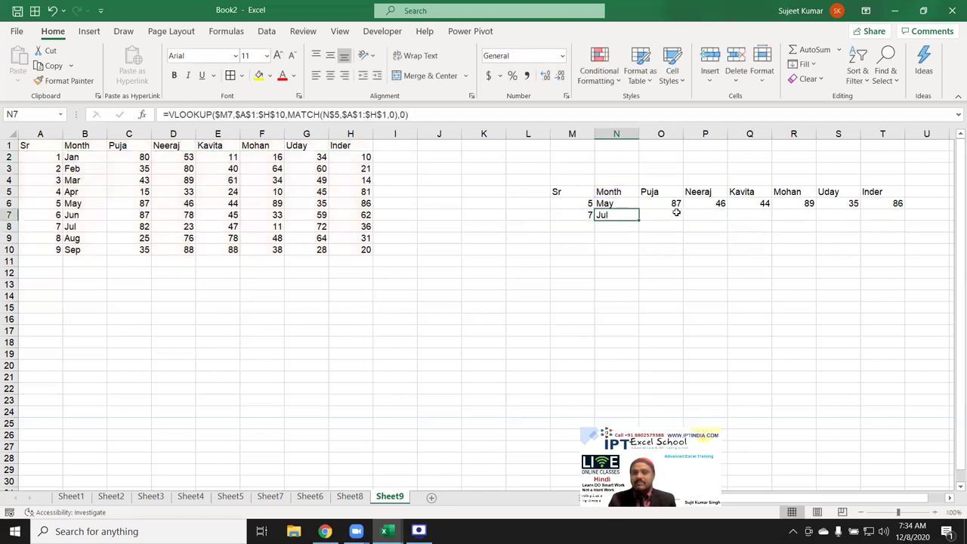
left_click_drag(639, 220, 892, 220)
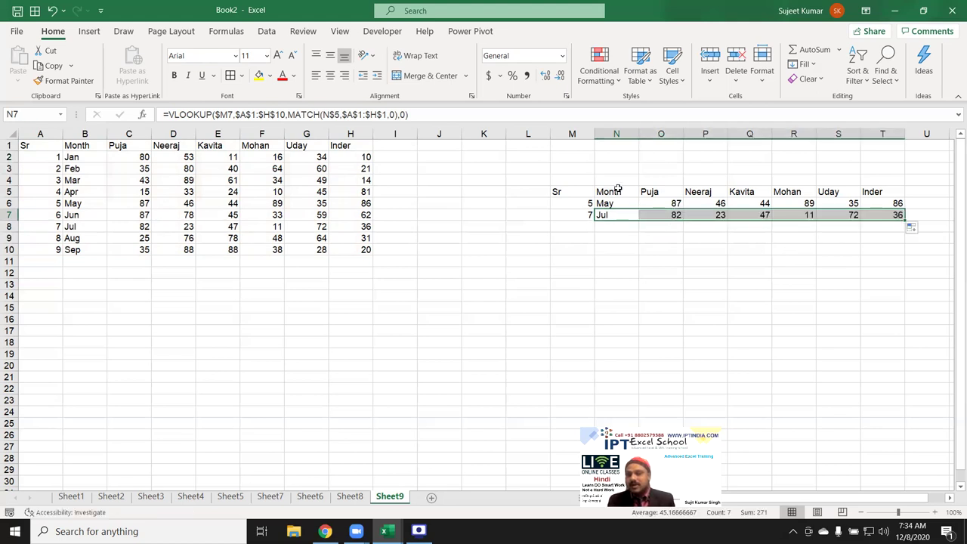
left_click_drag(615, 191, 831, 188)
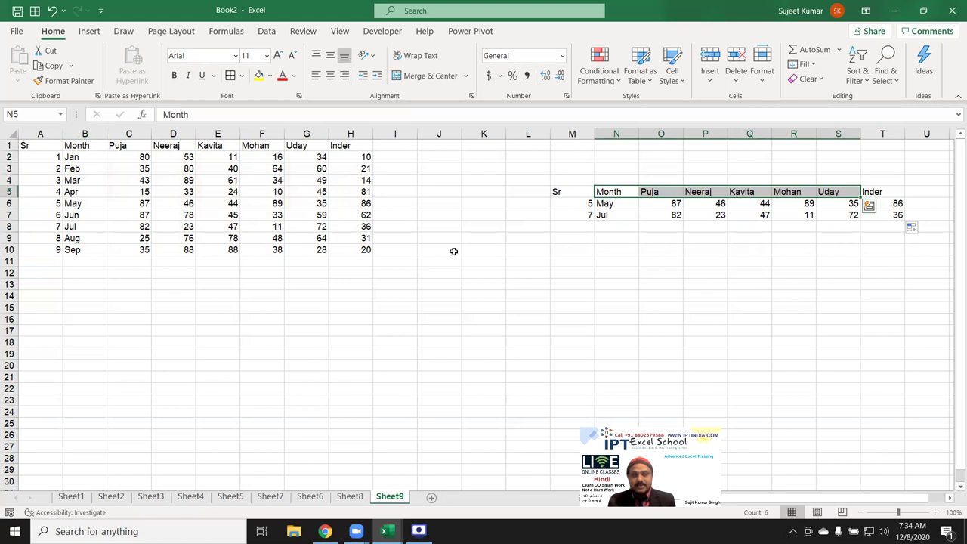
Step: Enter =MATCH(N5,A1:H1,0) in N4, returning 2 for the Month header
left_click(613, 178)
type("=")
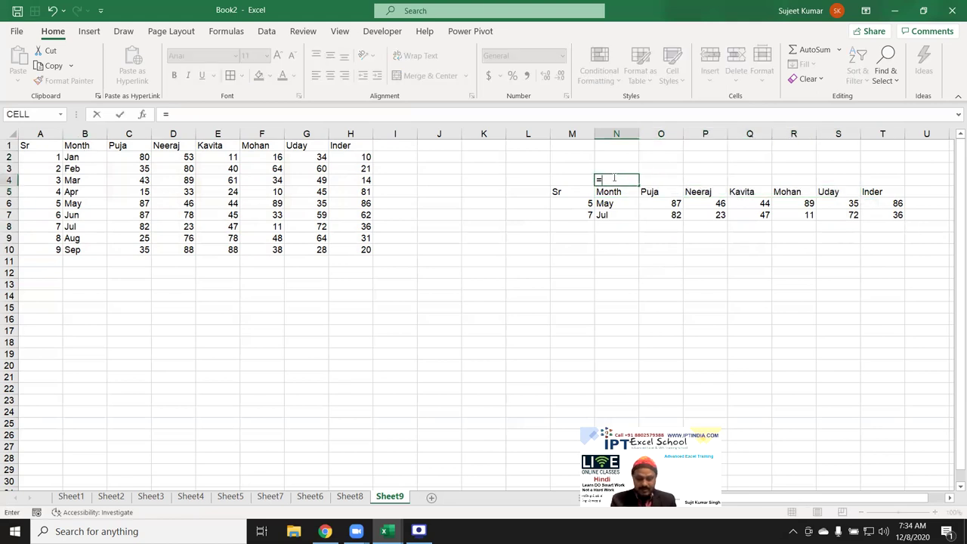
type("mat")
key("Tab")
key("Return")
key("Return")
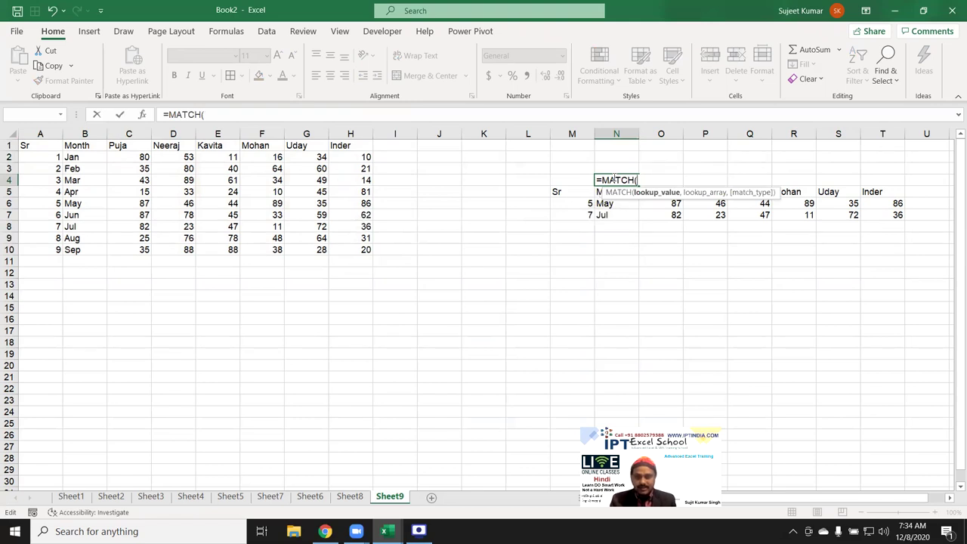
left_click(597, 193)
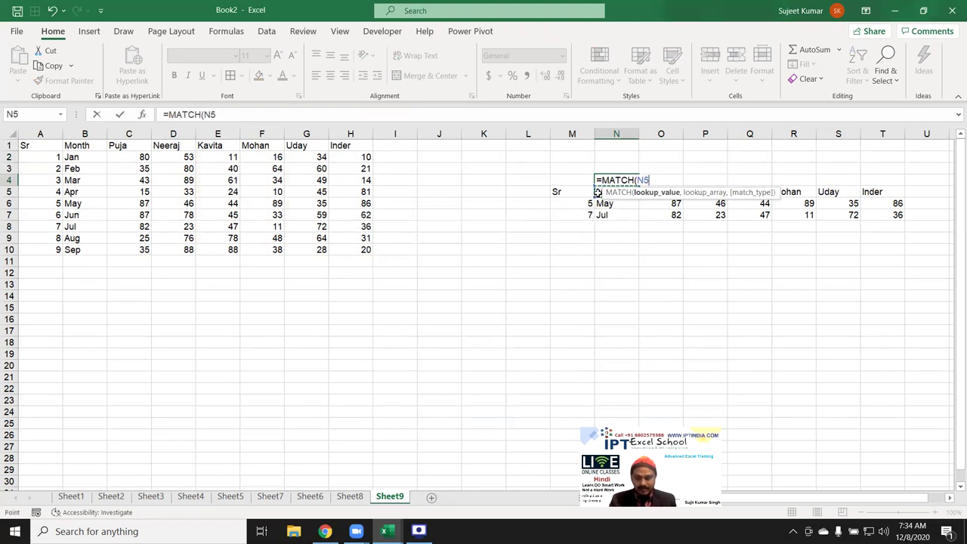
type(",")
left_click_drag(38, 145, 334, 144)
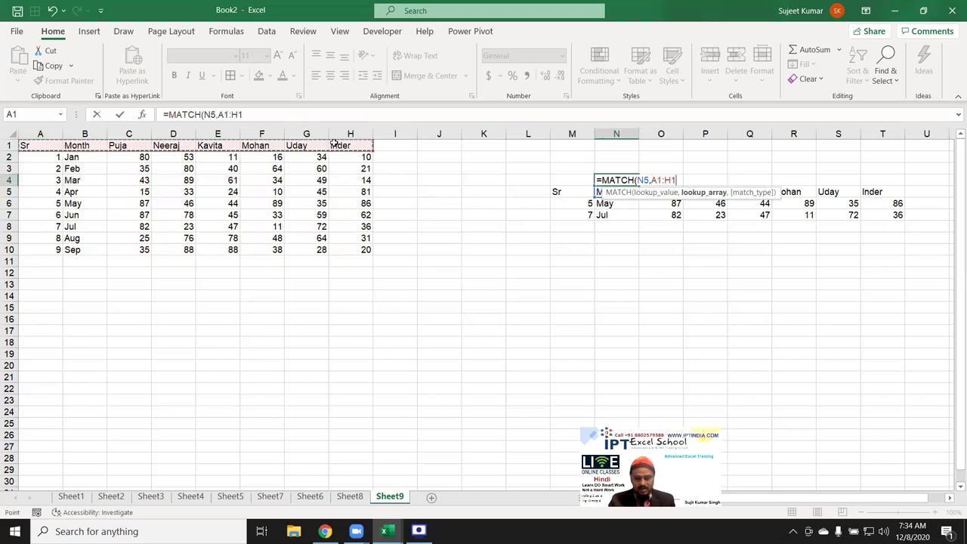
type(",0")
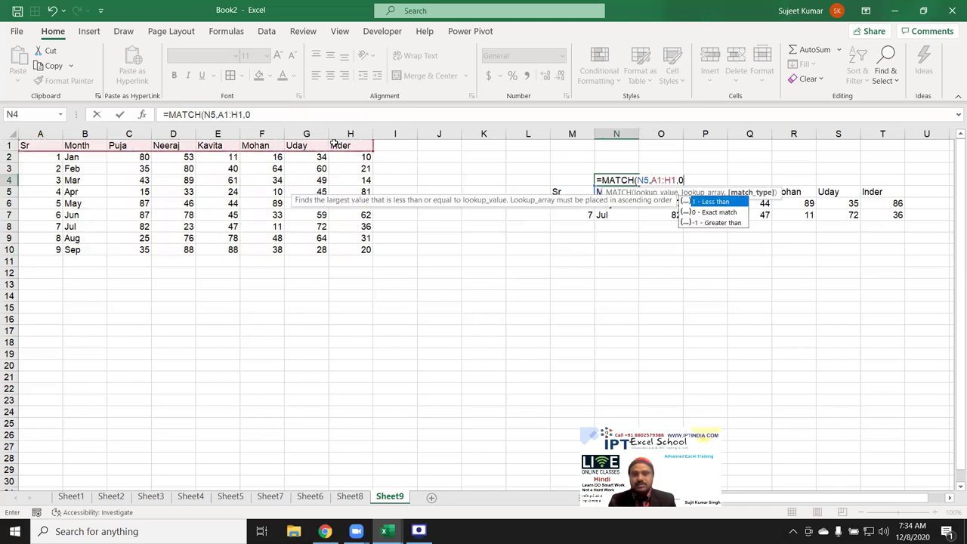
key("Return")
Step: Review the MATCH result in N4 and the VLOOKUP formula in N7
key("Up")
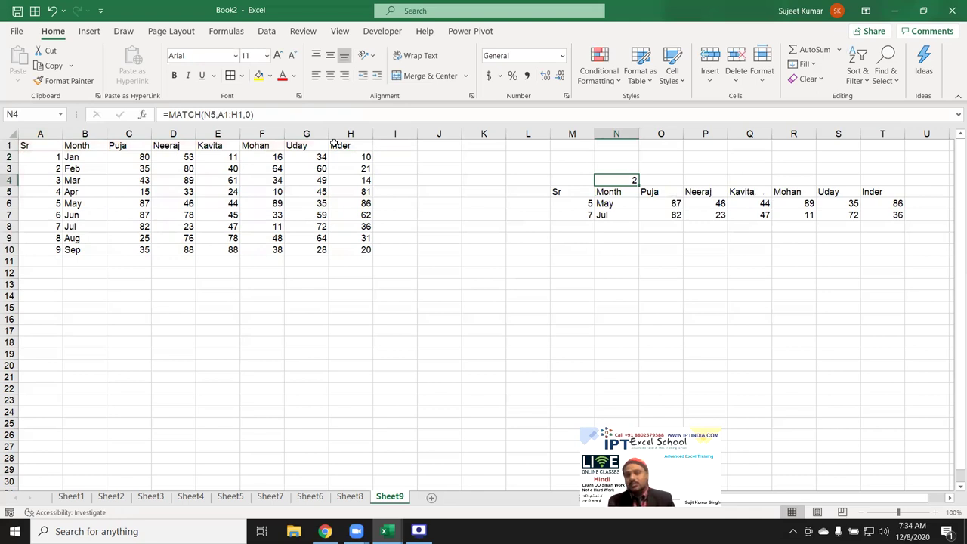
key("Down")
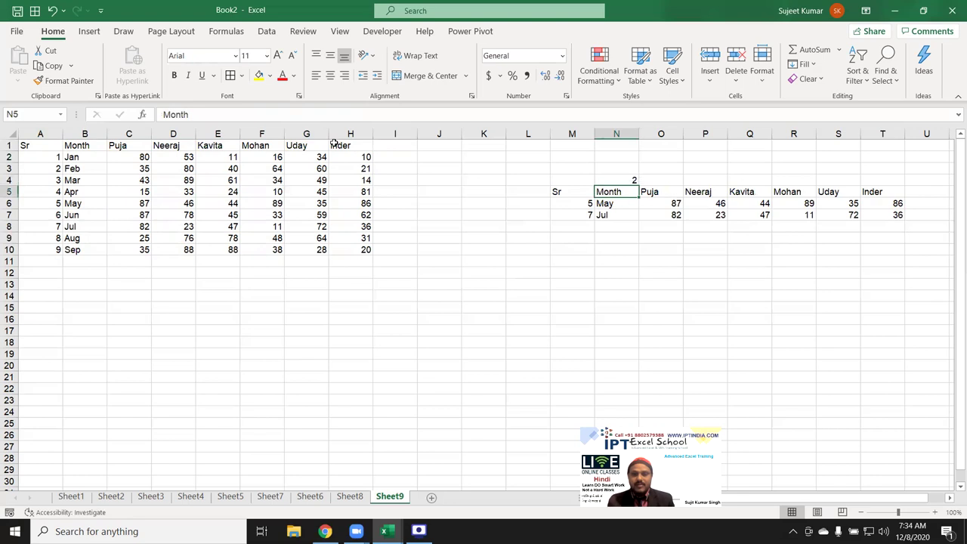
key("Down")
key("Down")
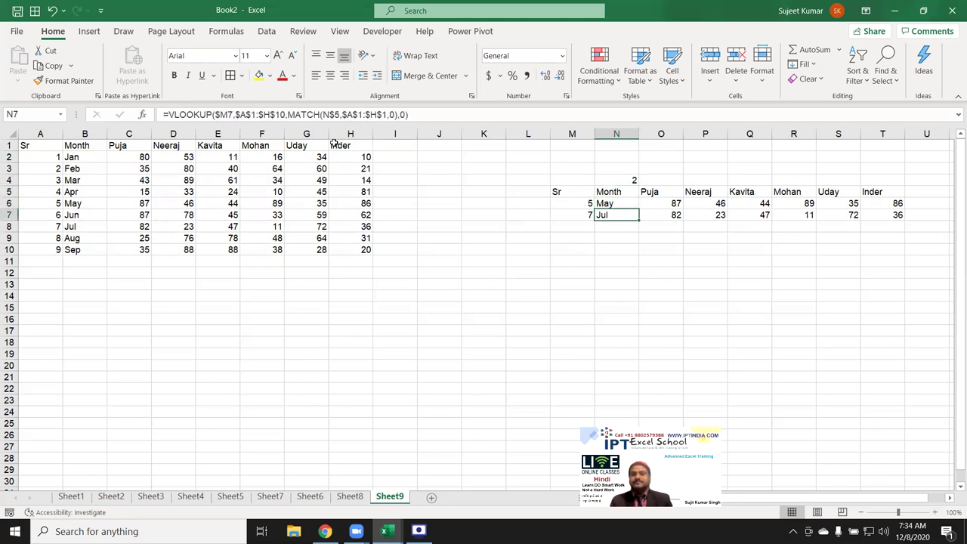